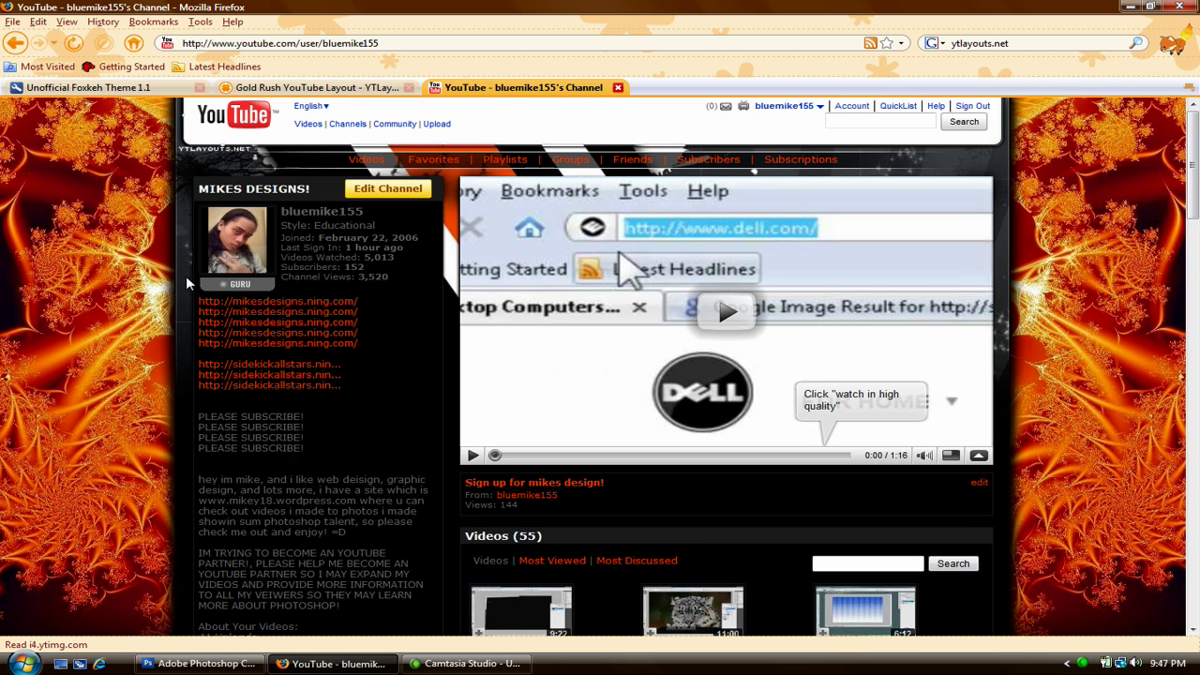
Look over the custom layout on the bluemike155 YouTube channel page, from the profile area down to Recent Activity.
scroll(122, 328, down, 2)
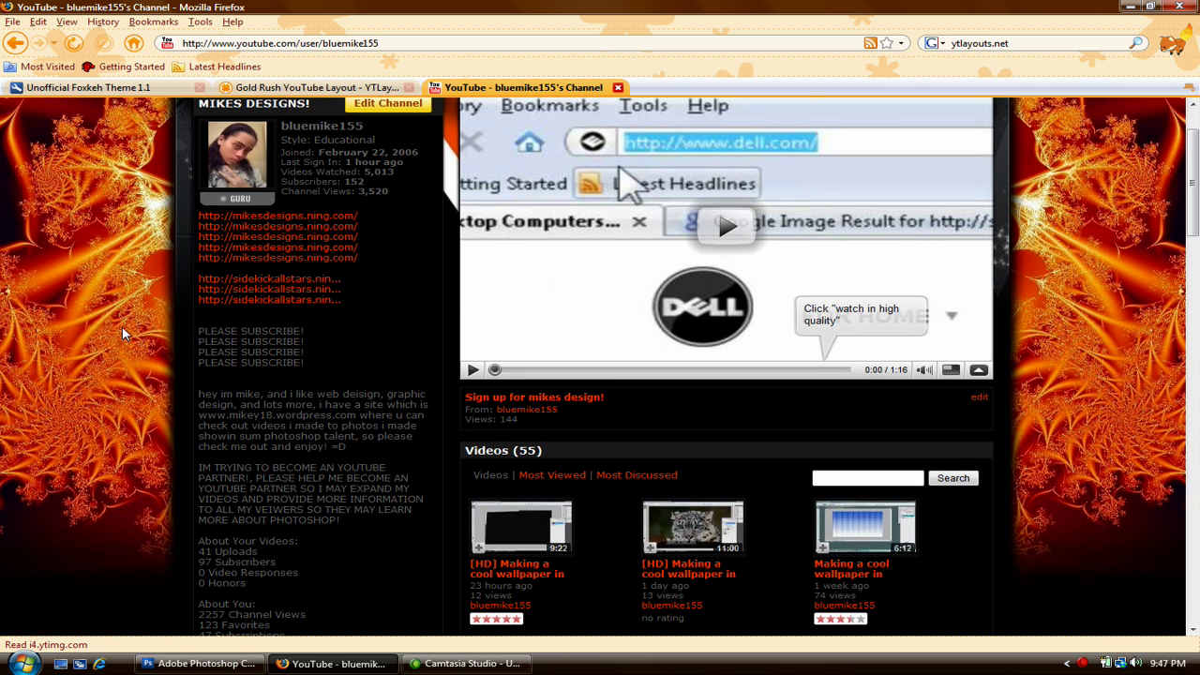
scroll(122, 330, down, 6)
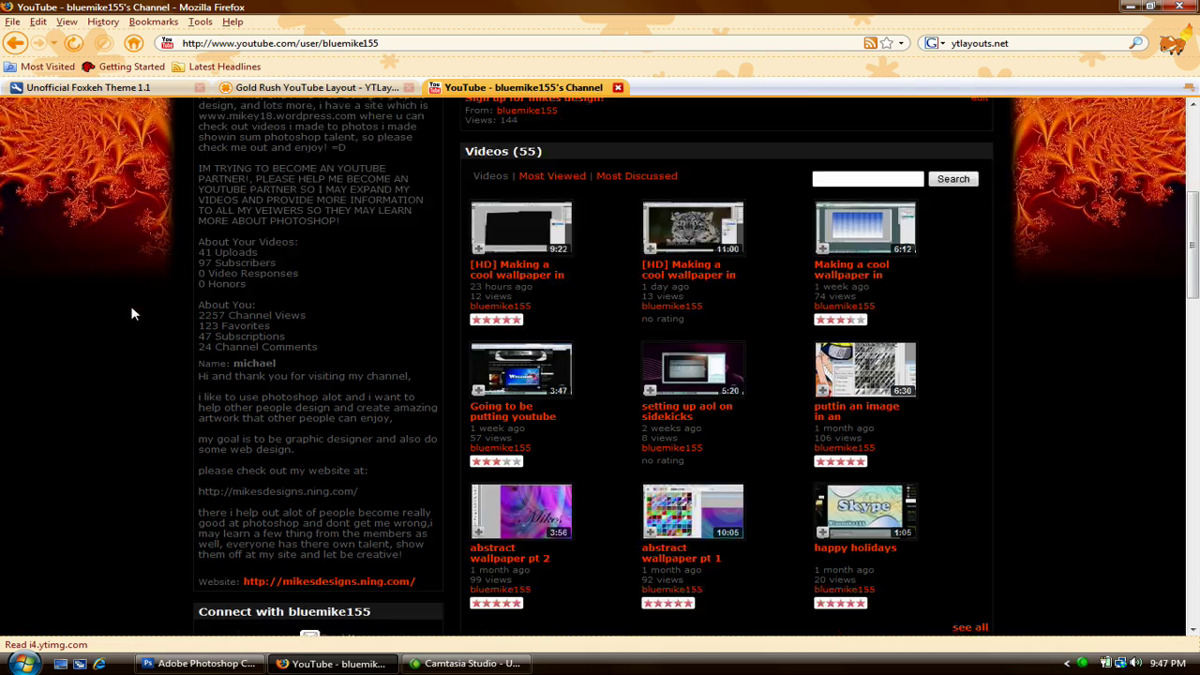
scroll(131, 314, down, 12)
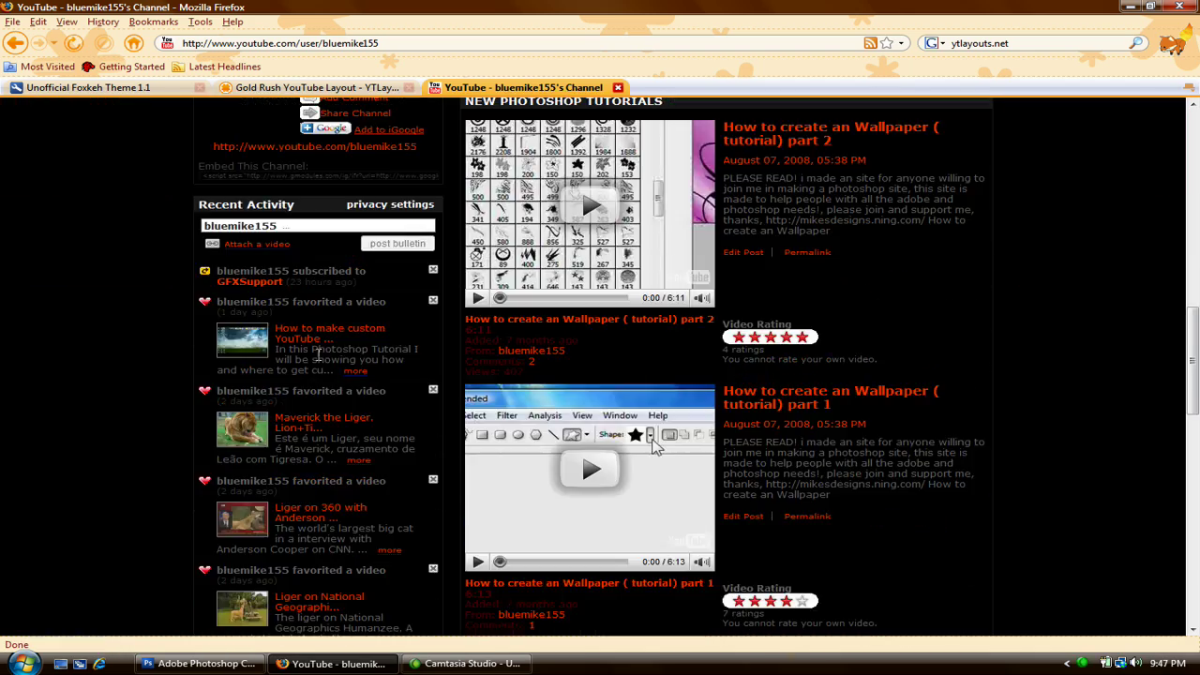
scroll(300, 394, up, 20)
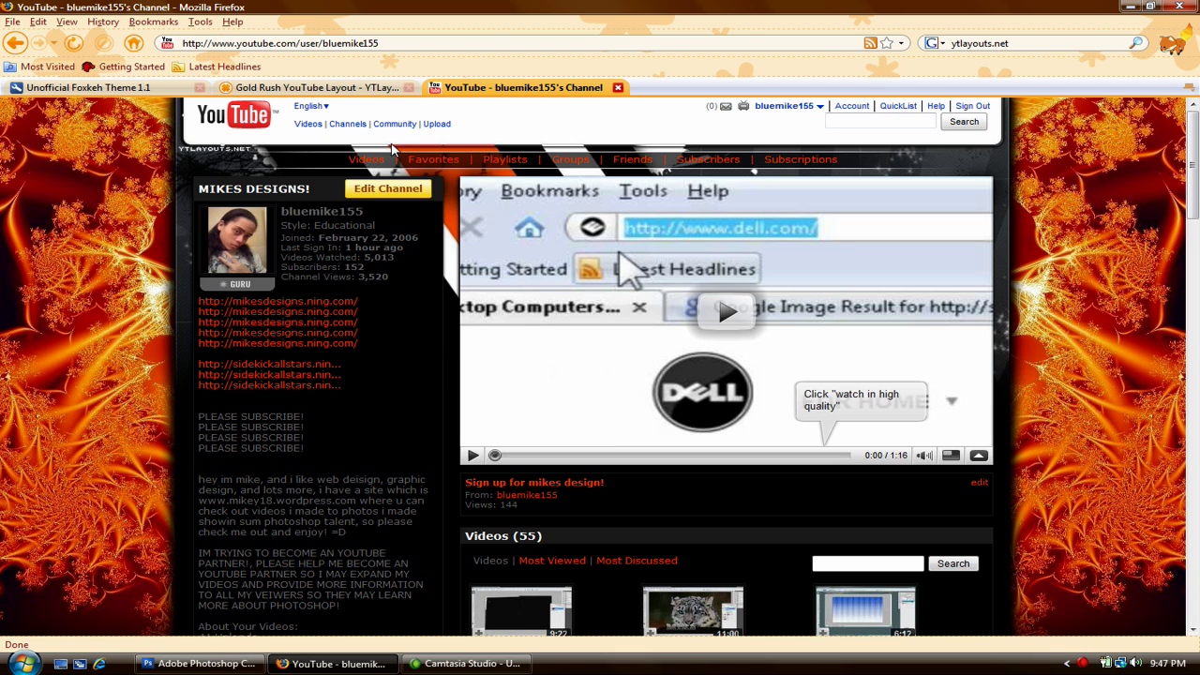
Search Google for ytlayouts.net from the Gold Rush layout page and open the YTLayouts.net home page.
click(345, 89)
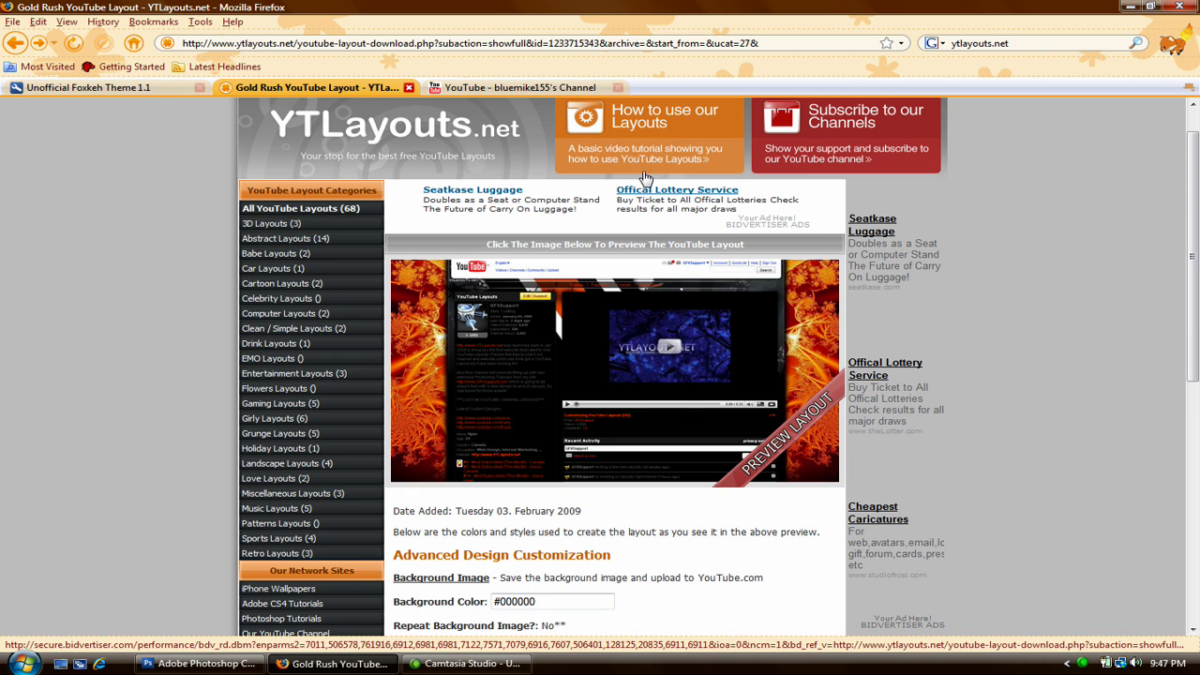
click(1134, 44)
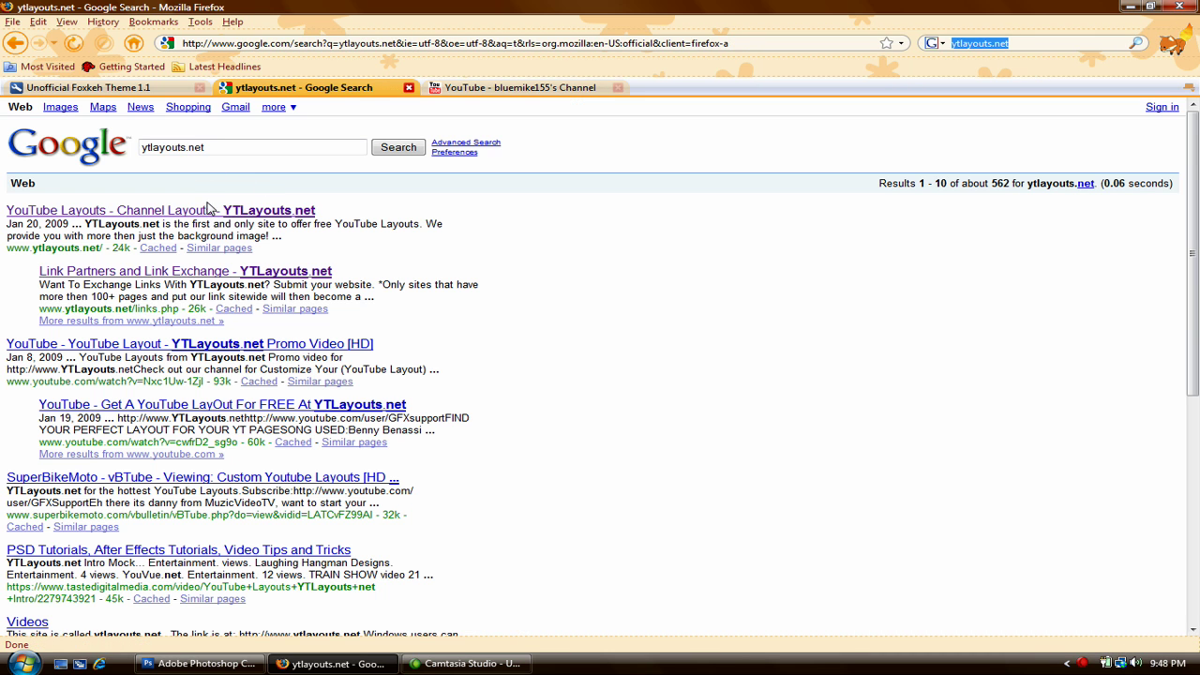
click(210, 209)
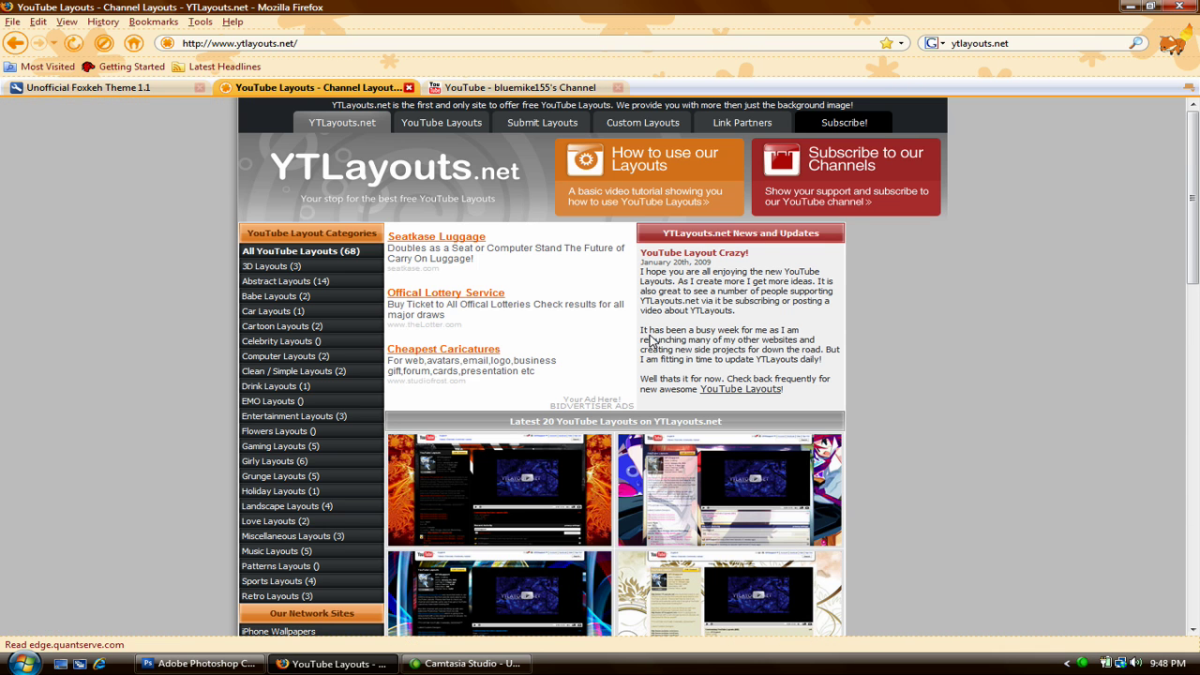
Browse the latest 20 YouTube layouts on the YTLayouts.net home page for a suitable design.
scroll(805, 347, down, 1)
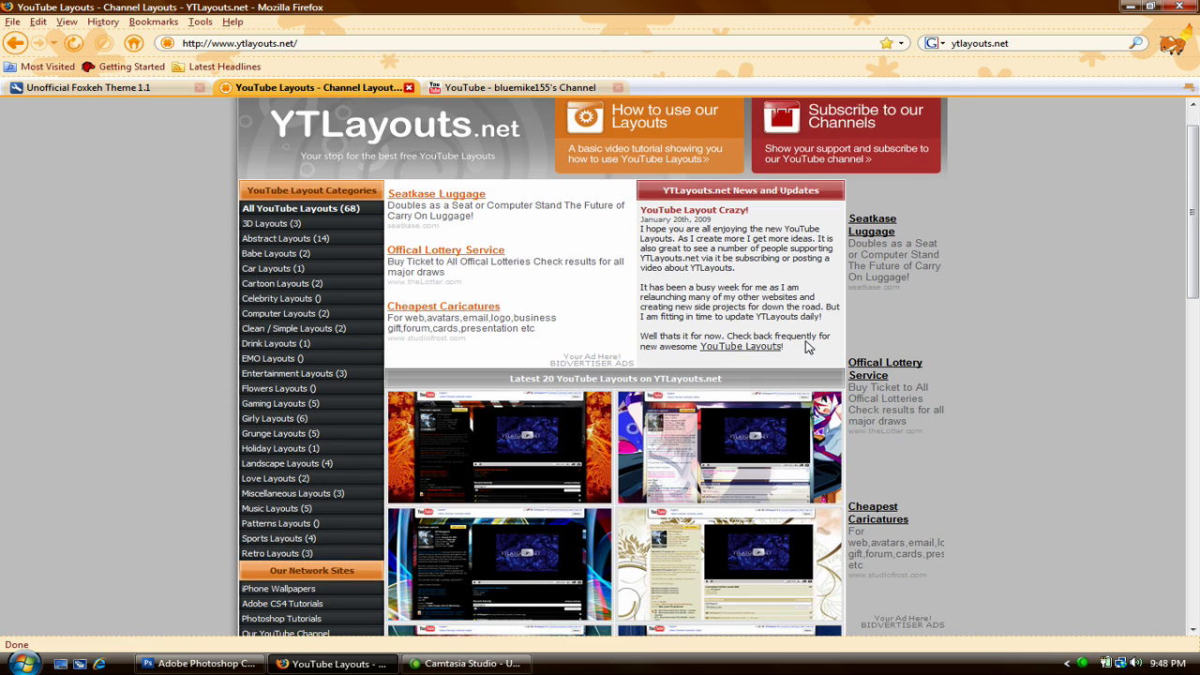
scroll(806, 347, down, 1)
scroll(643, 270, down, 3)
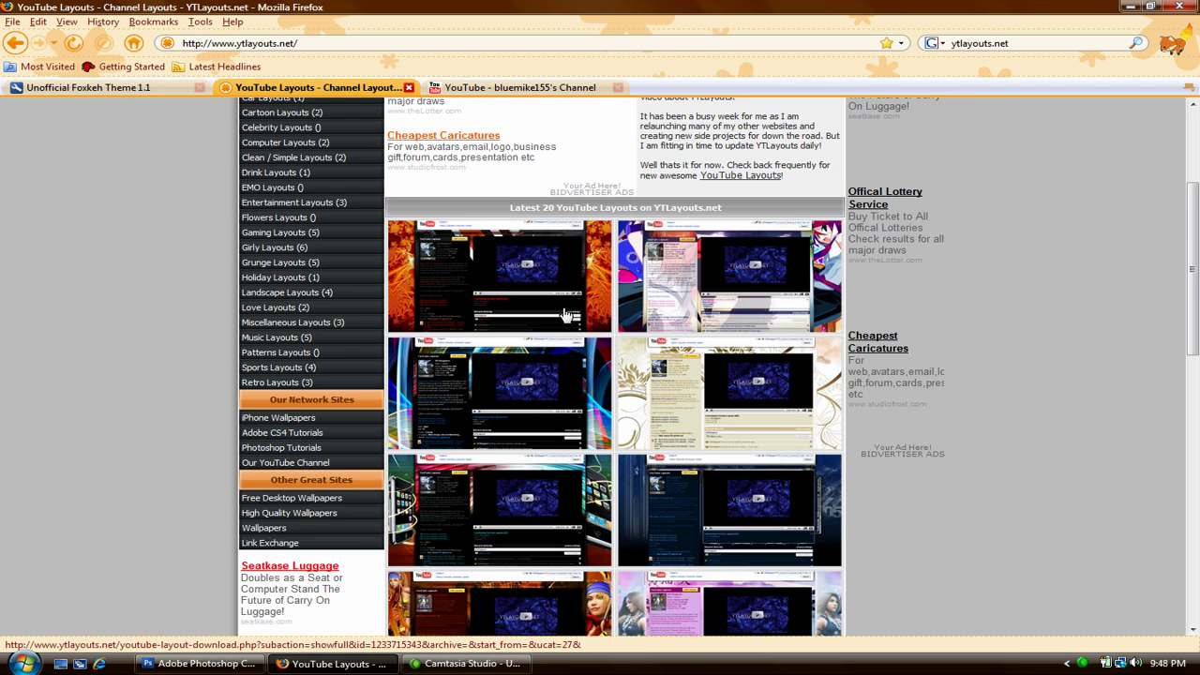
scroll(662, 306, down, 4)
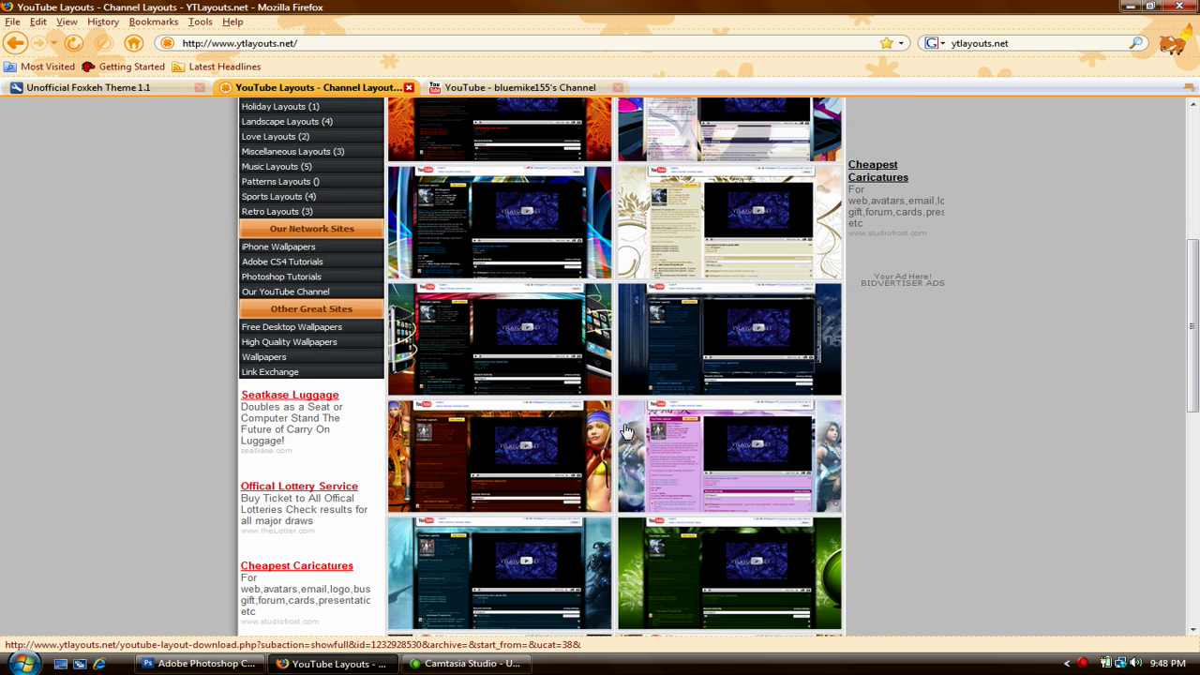
scroll(626, 450, down, 4)
scroll(630, 452, down, 7)
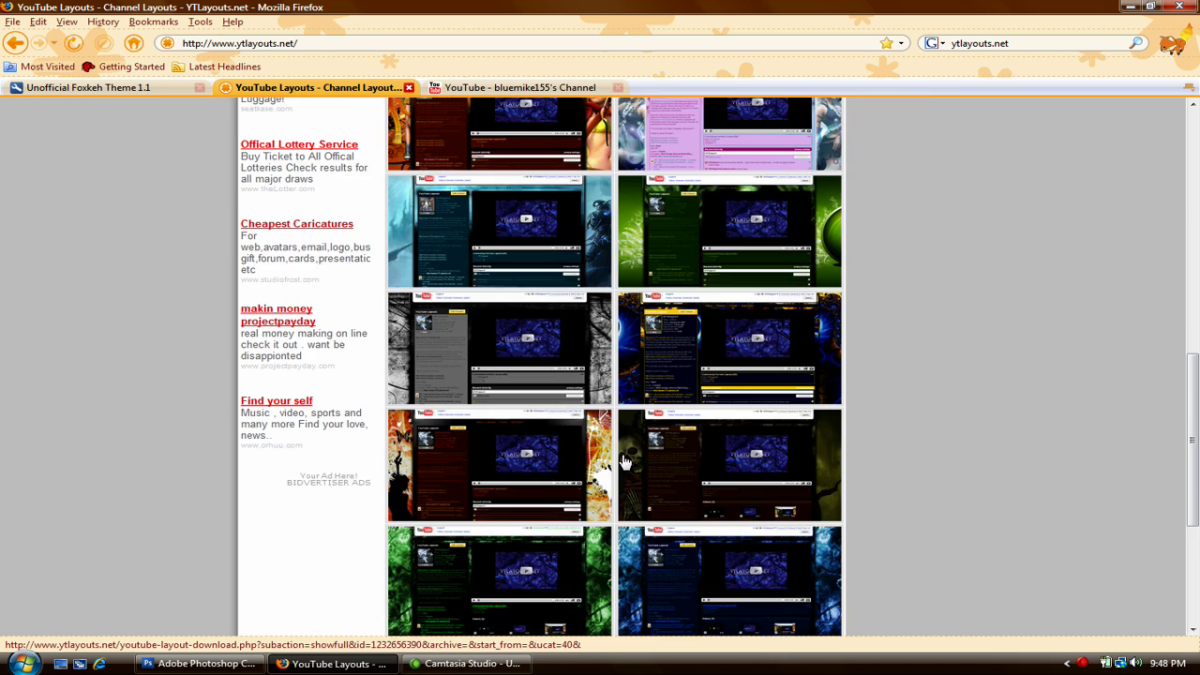
scroll(579, 467, down, 1)
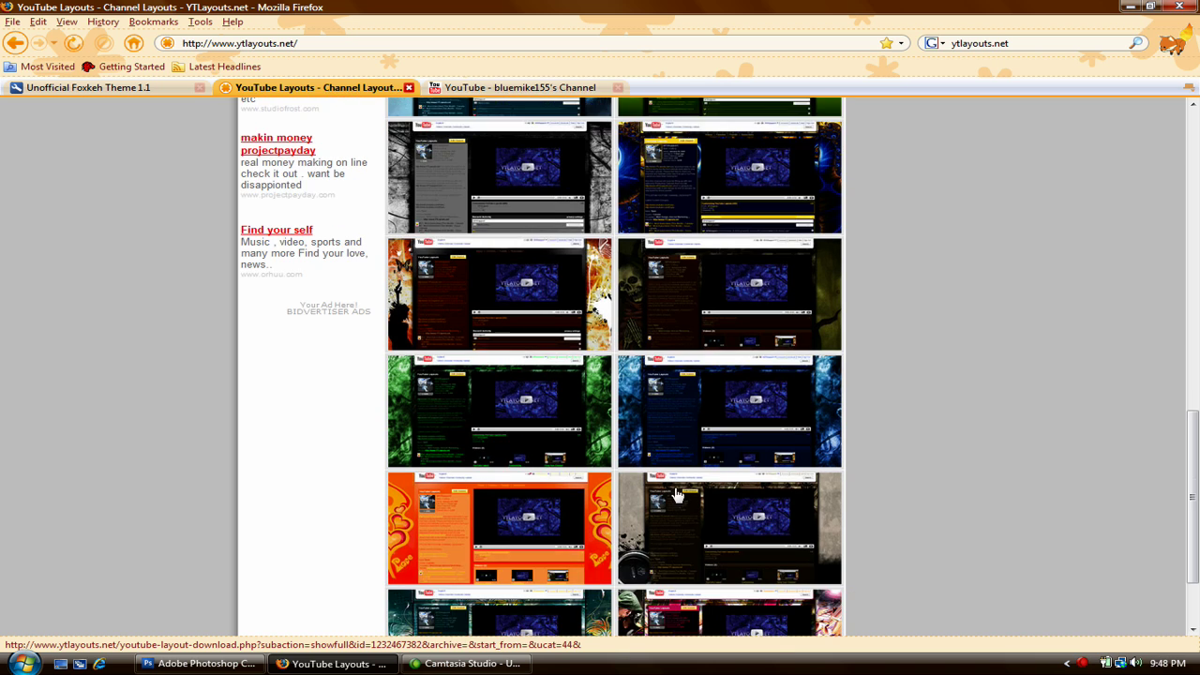
scroll(562, 431, up, 18)
scroll(518, 375, up, 2)
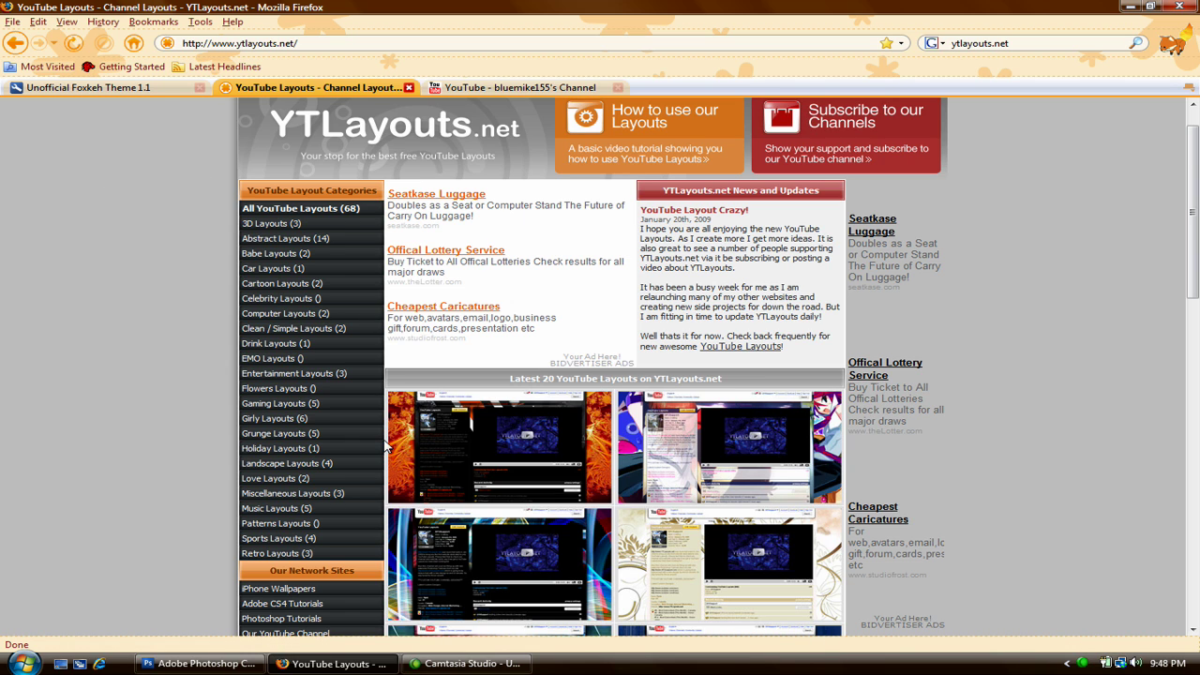
scroll(631, 466, down, 4)
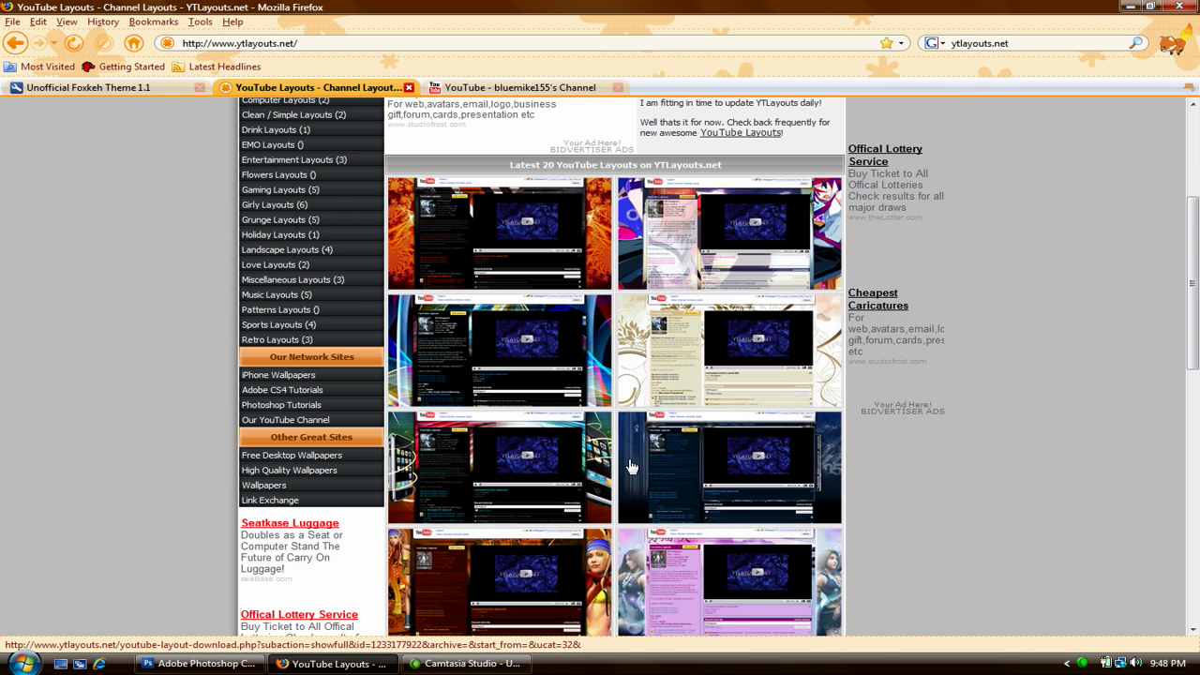
scroll(631, 466, down, 1)
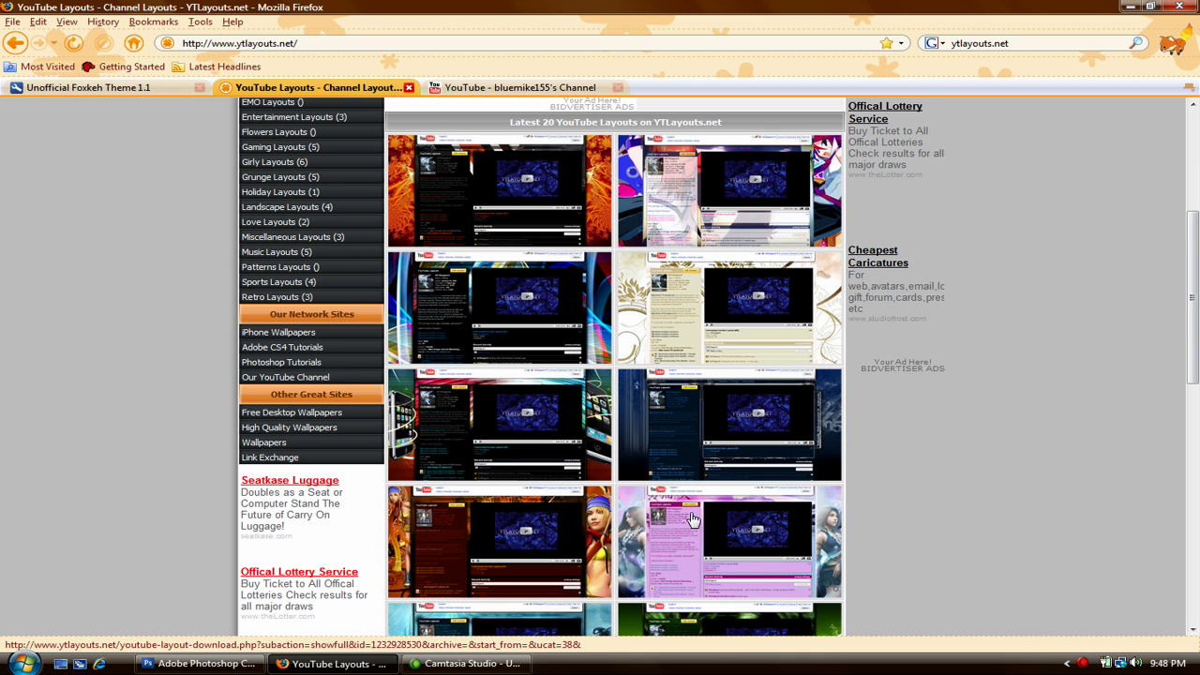
scroll(656, 515, down, 1)
scroll(628, 504, down, 4)
scroll(628, 503, down, 10)
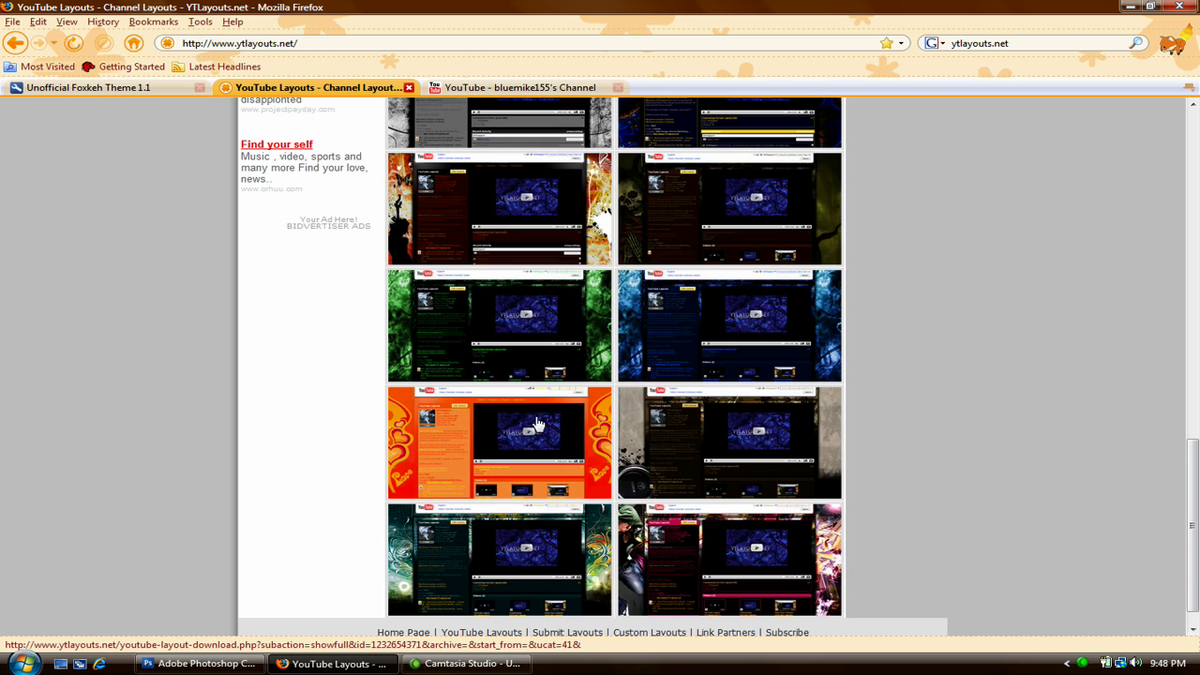
scroll(537, 425, down, 1)
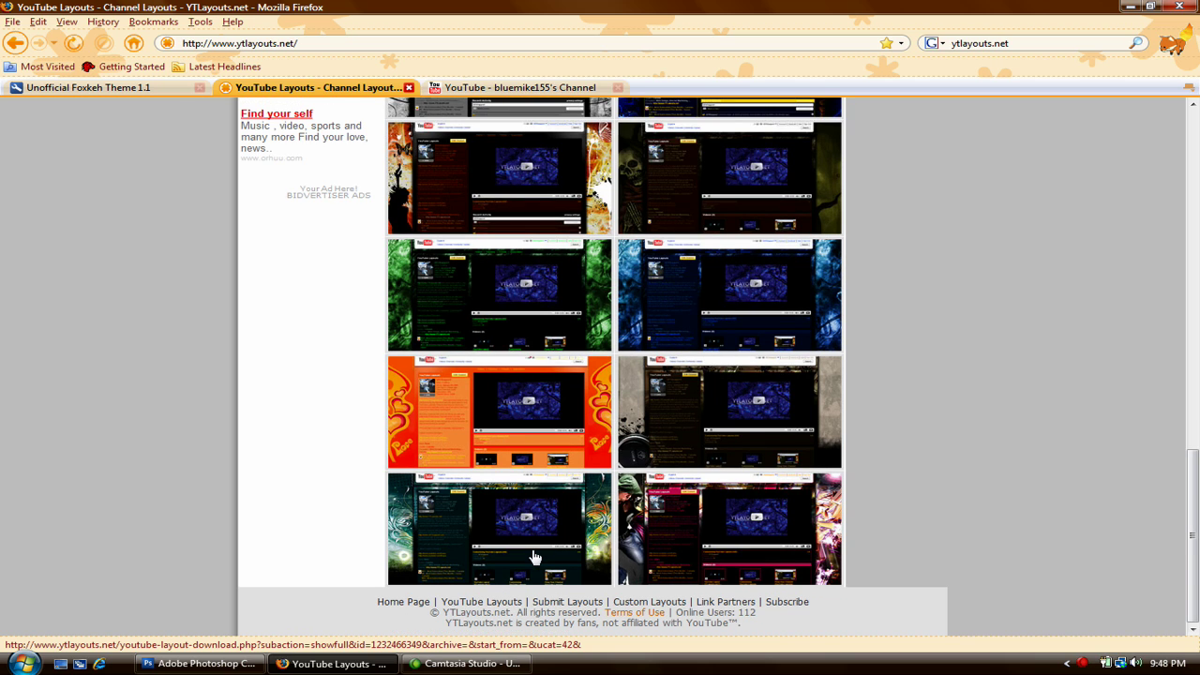
scroll(532, 558, up, 1)
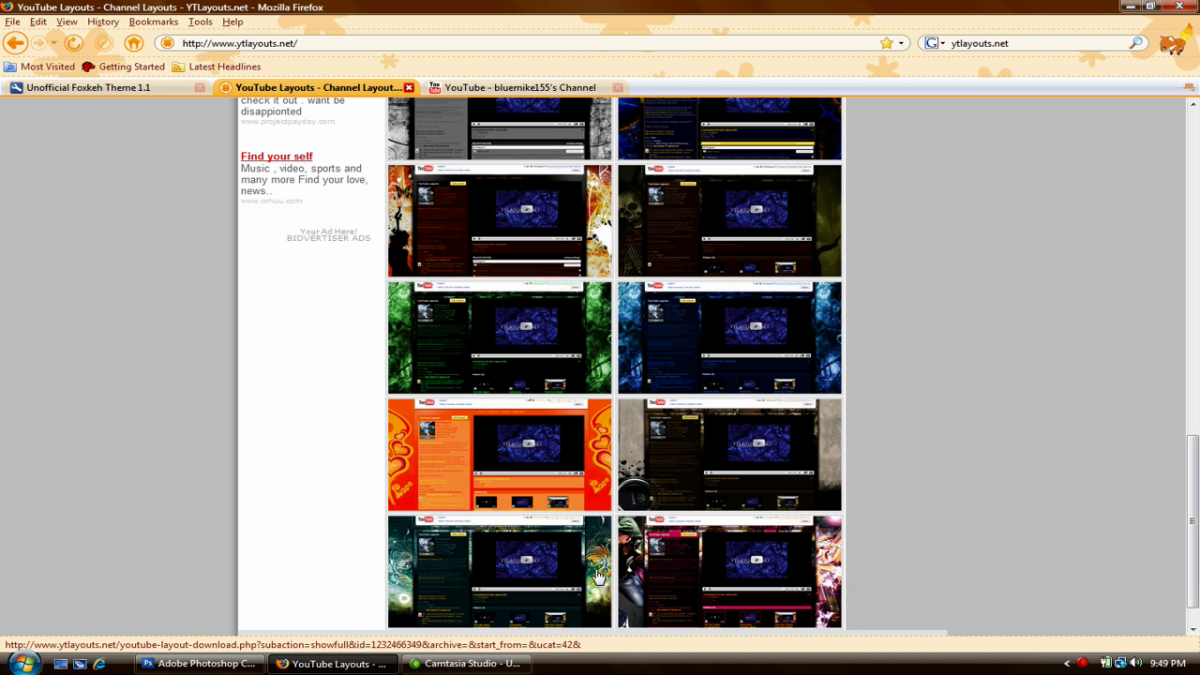
scroll(591, 563, up, 15)
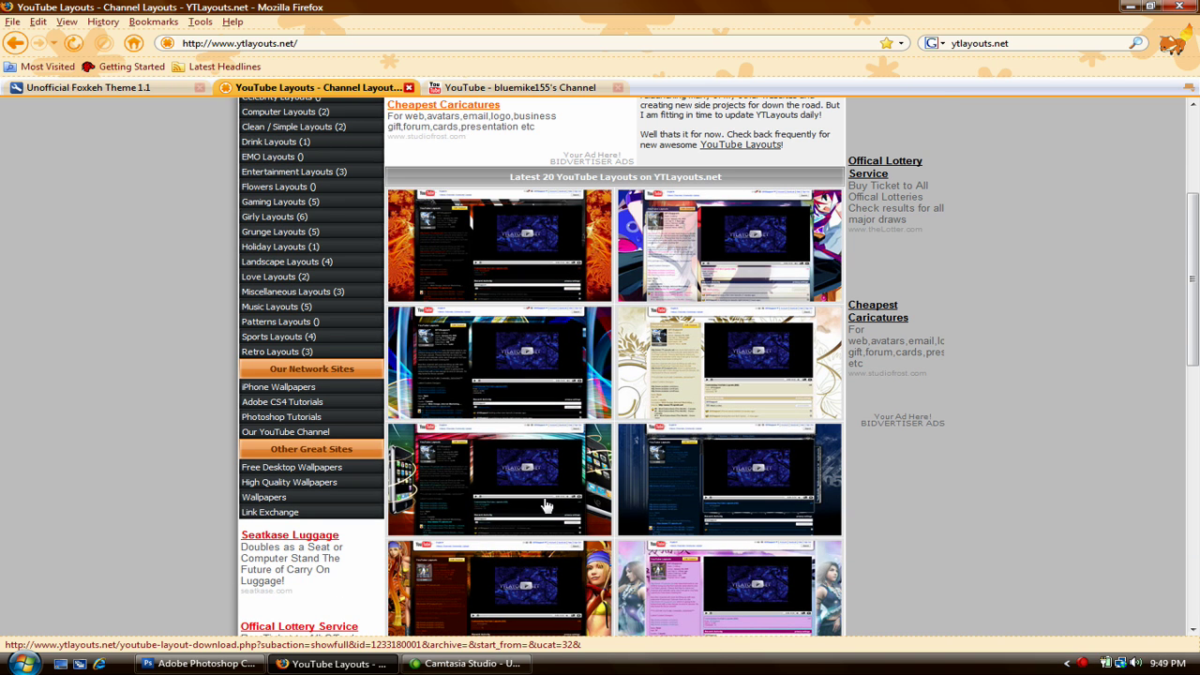
Open the iPhone YouTube layout's download page and its full-size preview.
click(595, 483)
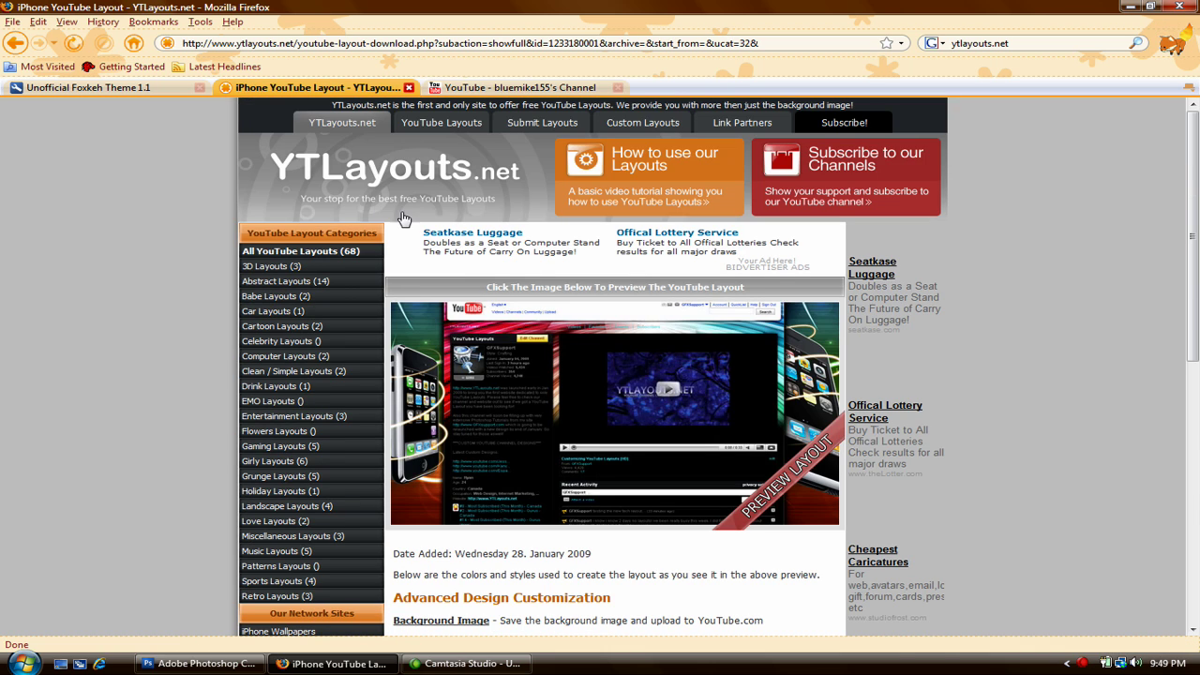
scroll(630, 496, down, 2)
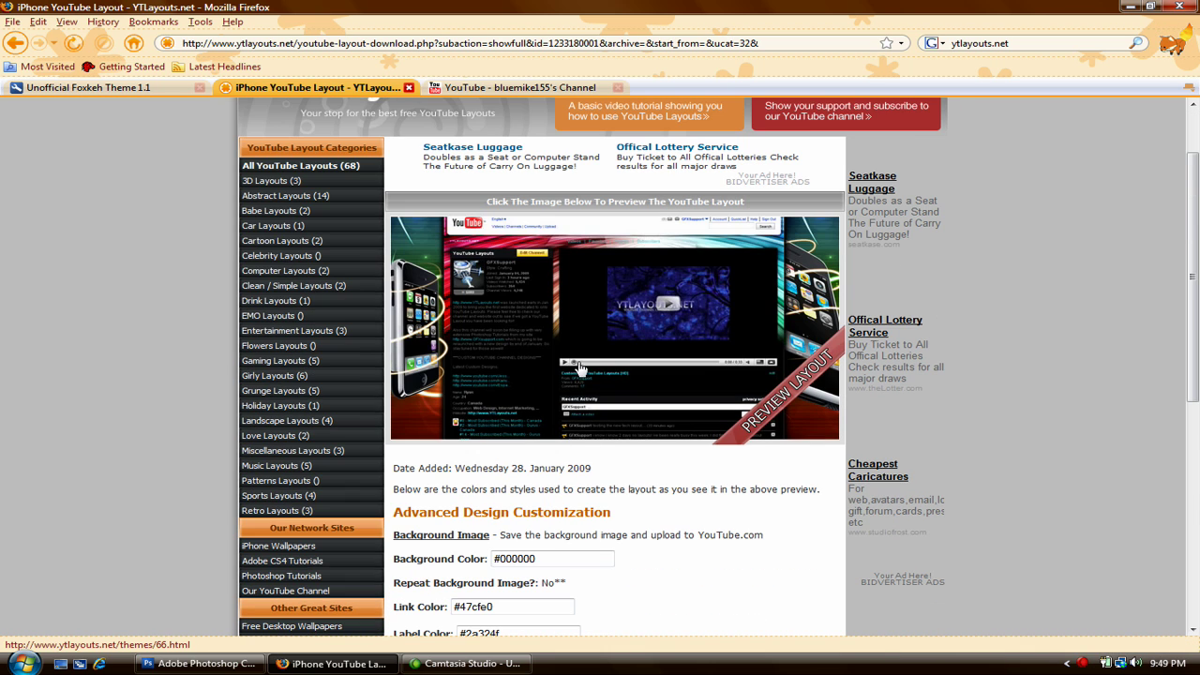
click(591, 339)
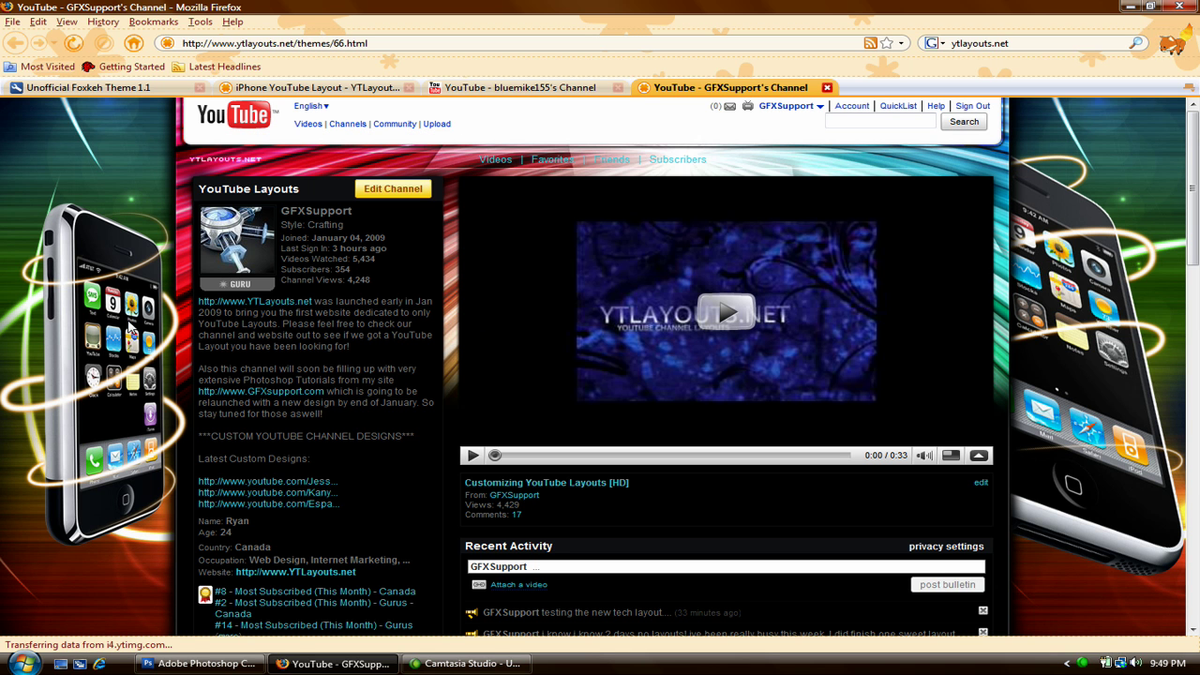
Examine how the iPhone layout's background and colors look throughout the preview channel page.
scroll(128, 326, down, 2)
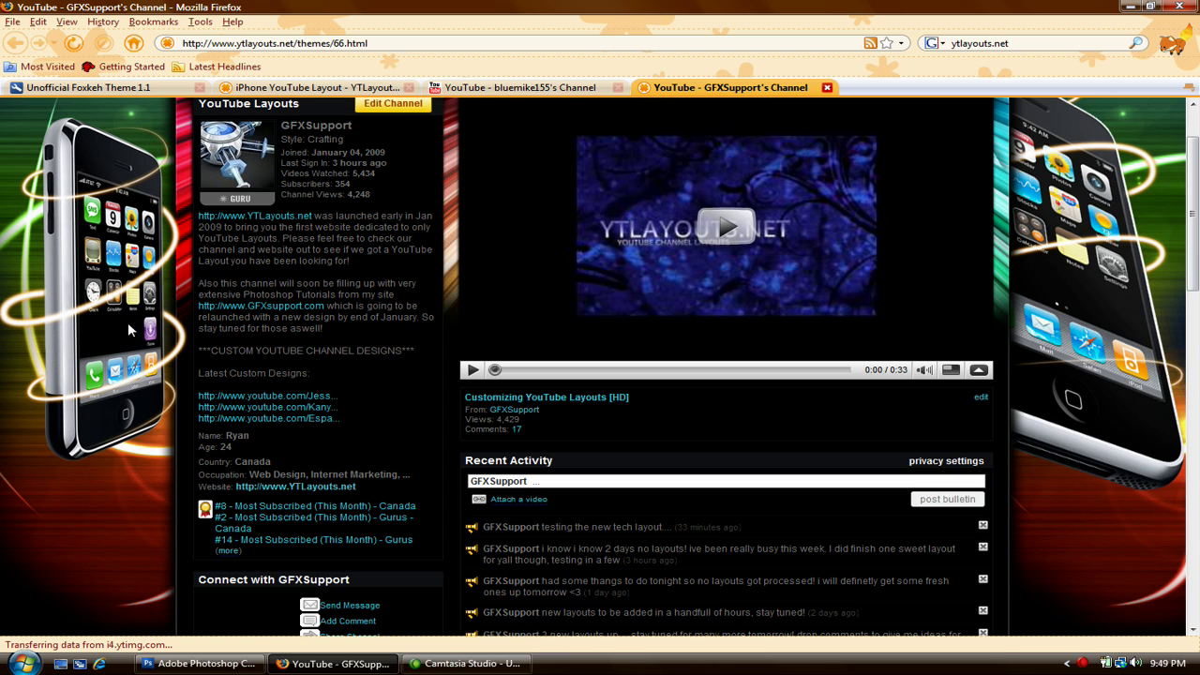
scroll(127, 321, down, 3)
scroll(130, 343, up, 4)
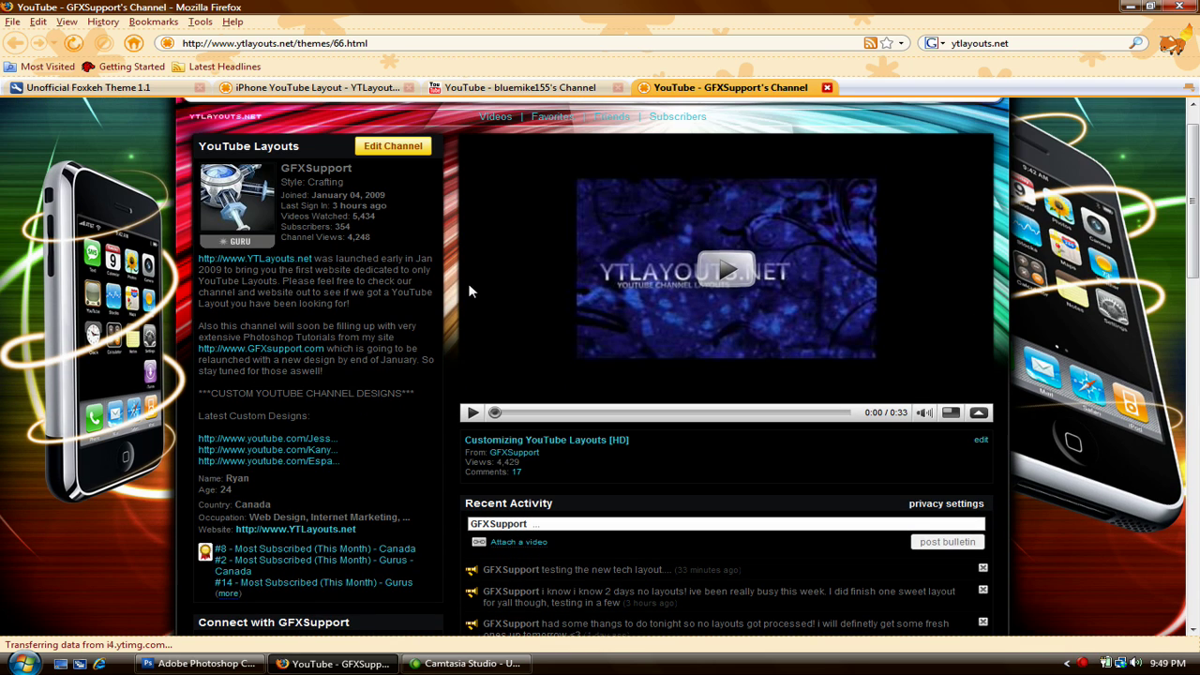
scroll(332, 507, down, 10)
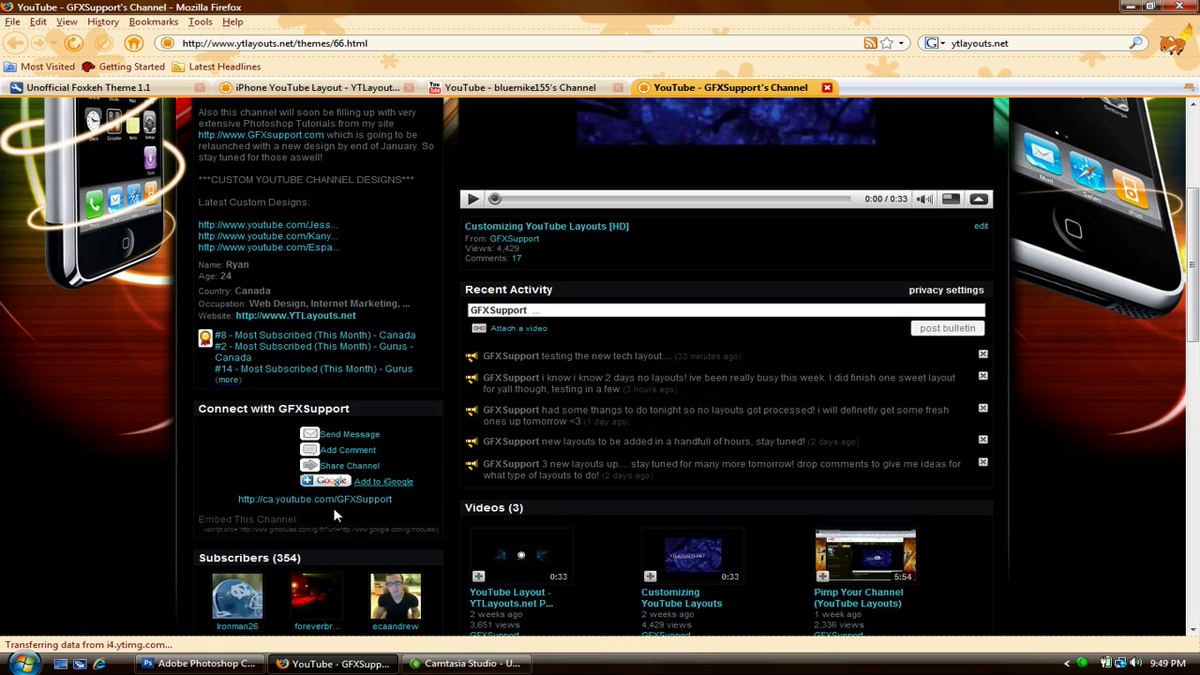
scroll(328, 489, up, 6)
scroll(327, 489, up, 3)
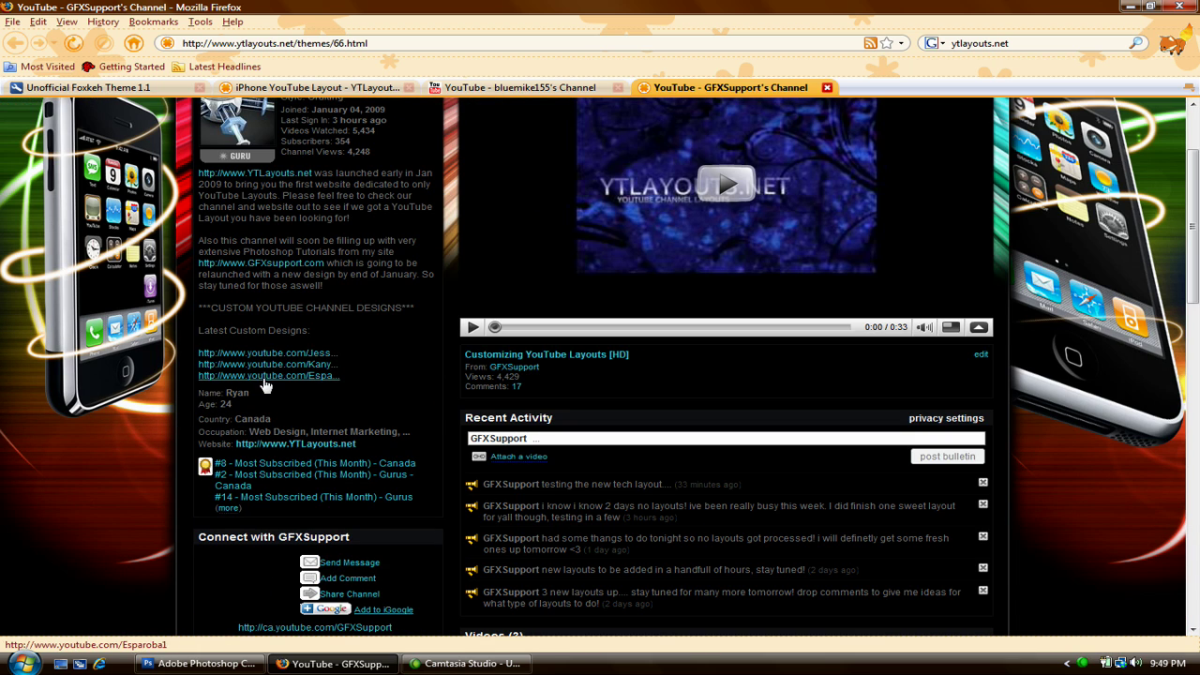
scroll(344, 483, down, 2)
scroll(343, 479, down, 4)
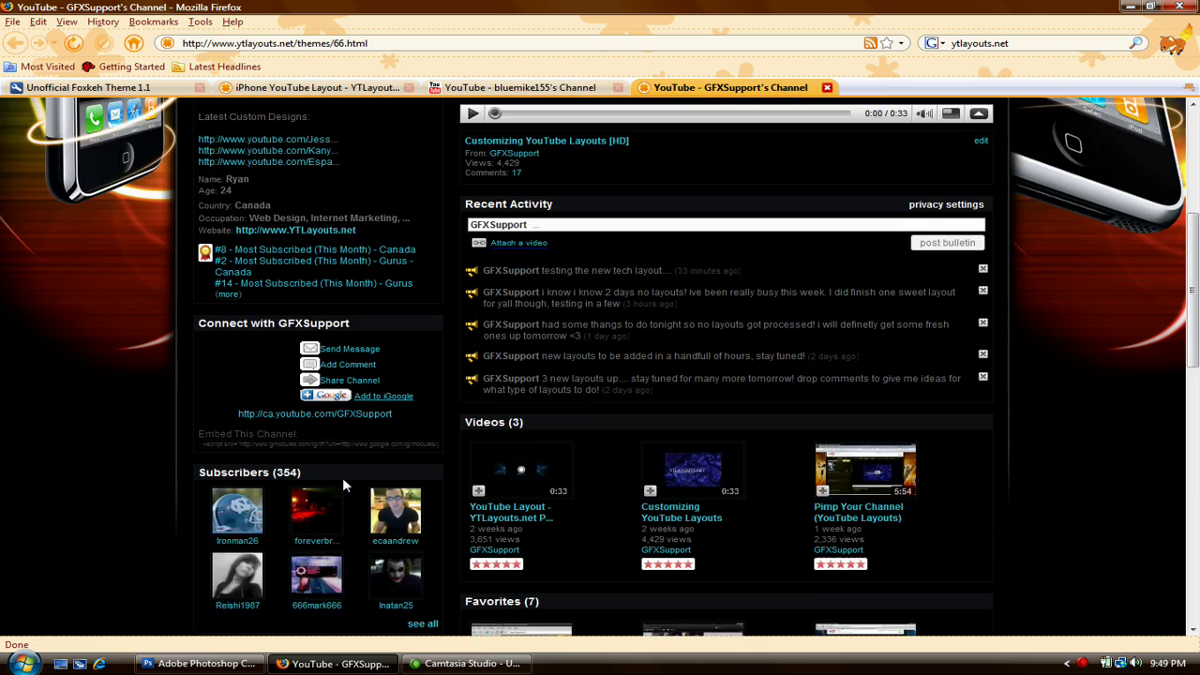
scroll(342, 290, up, 7)
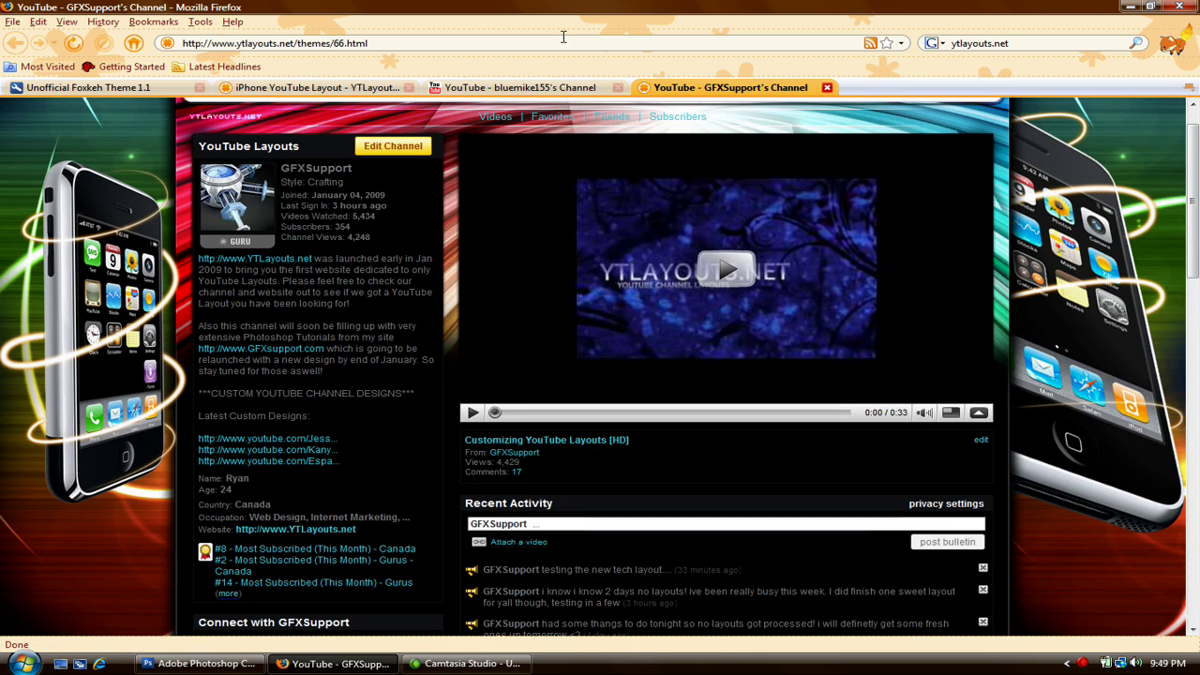
Close the layout preview and review the Advanced Design Customization settings on the iPhone layout's download page.
click(826, 87)
scroll(557, 398, down, 2)
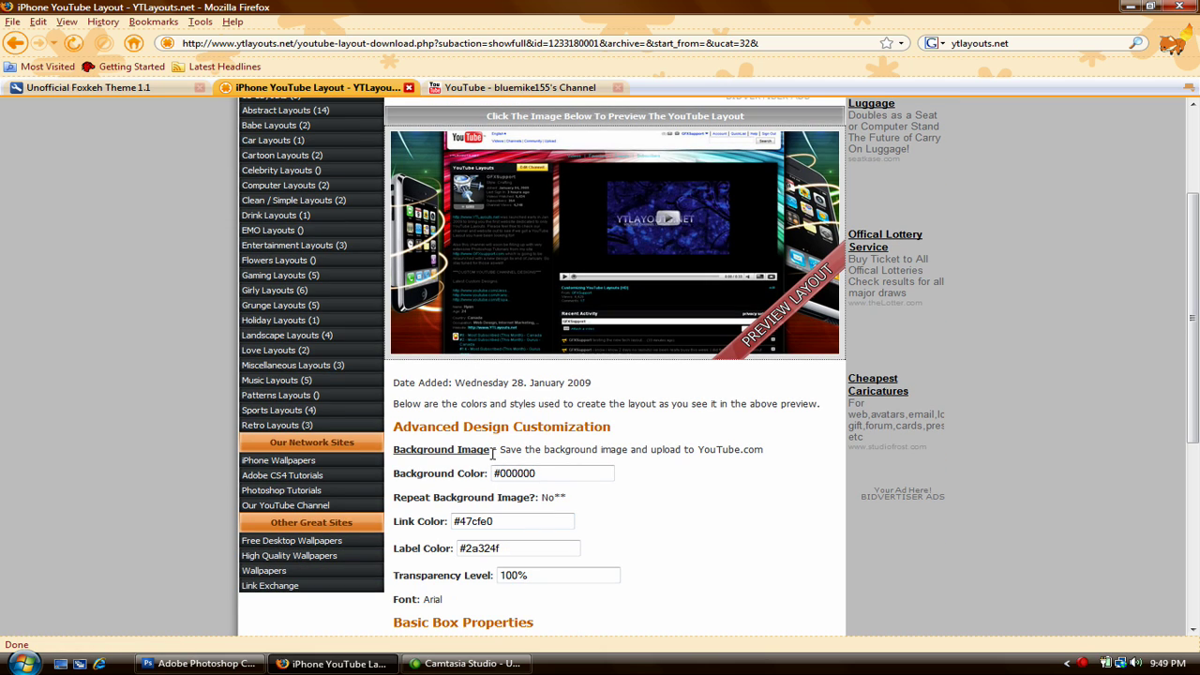
scroll(562, 426, down, 2)
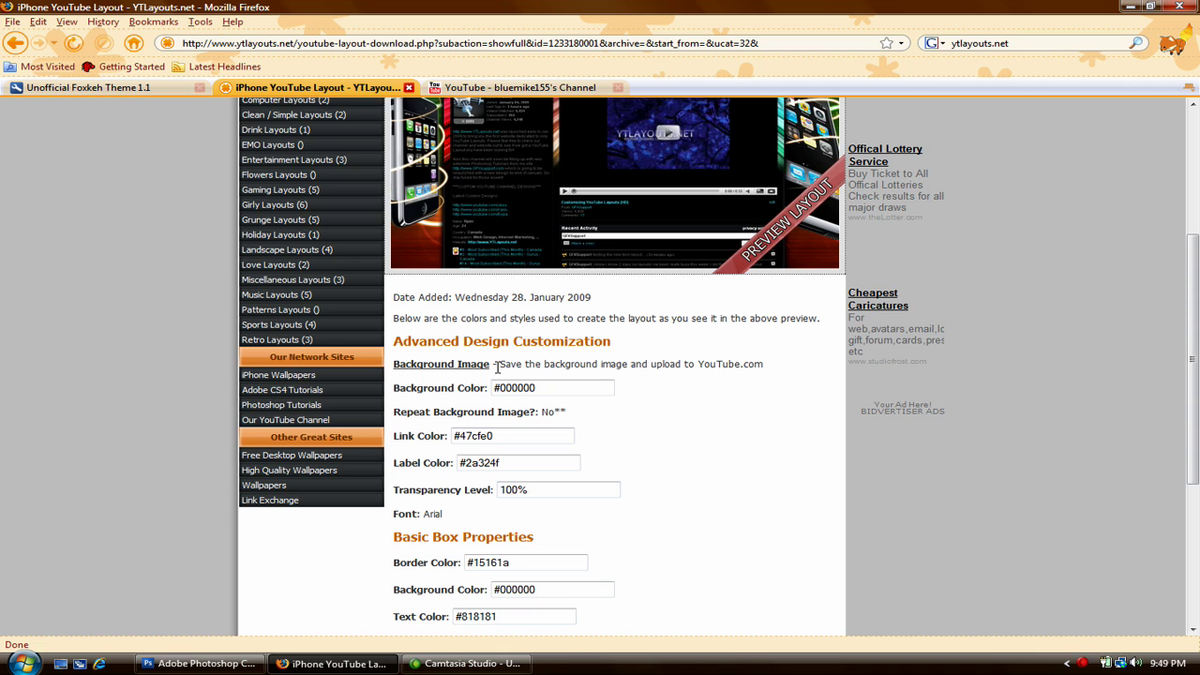
scroll(475, 356, down, 1)
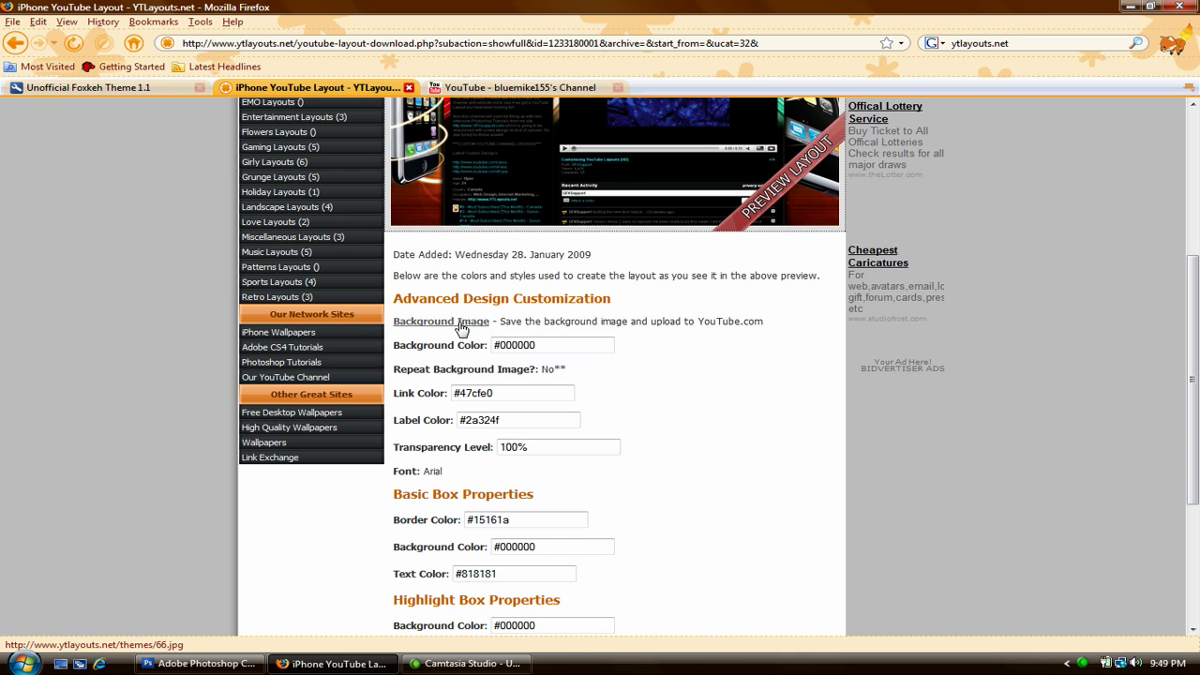
drag(433, 294, 574, 313)
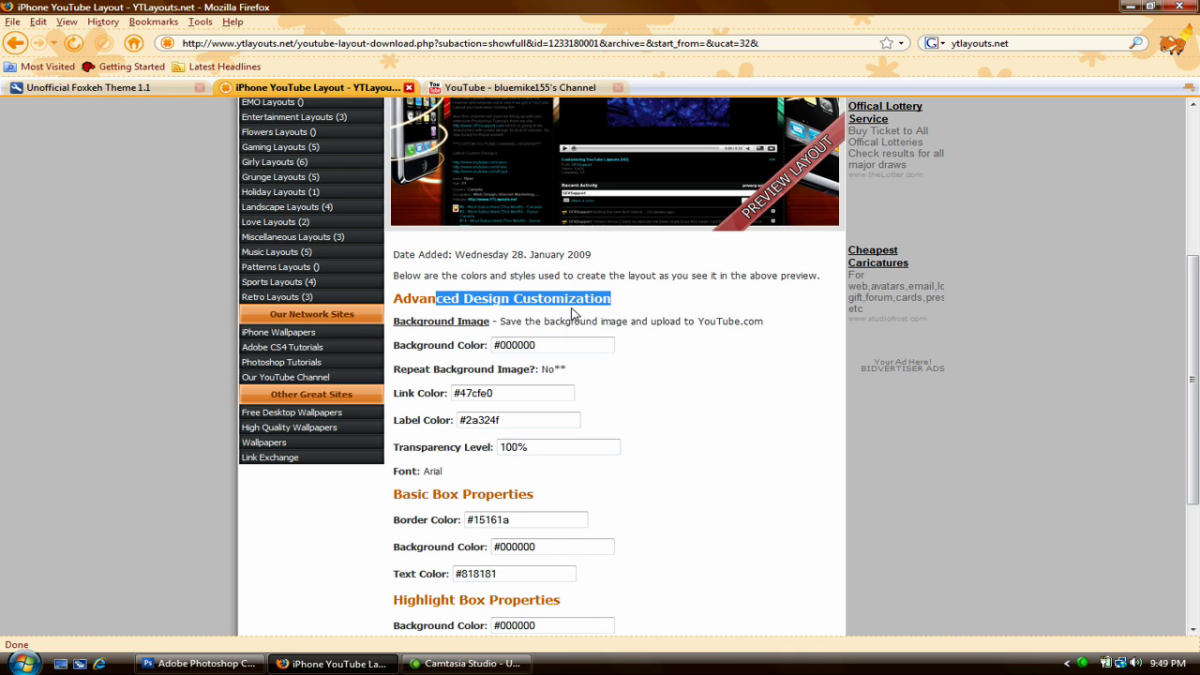
click(606, 320)
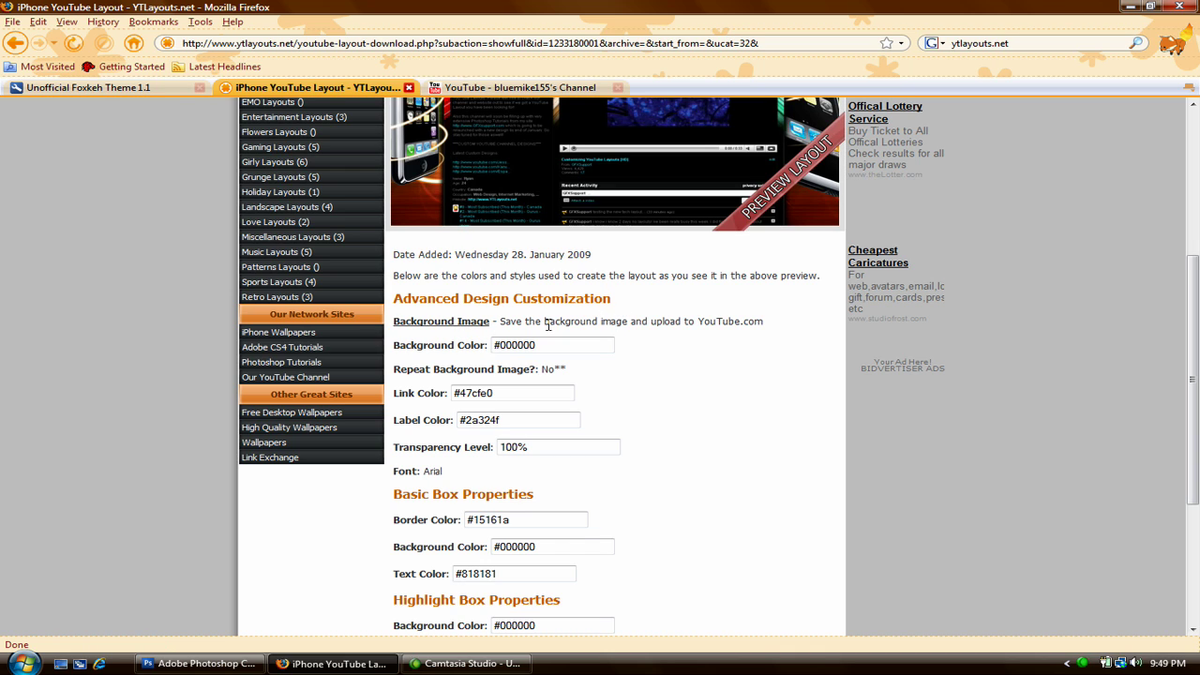
Open the iPhone layout's full-size background image and save it as a JPEG named iphone theme in the Pictures folder.
click(448, 323)
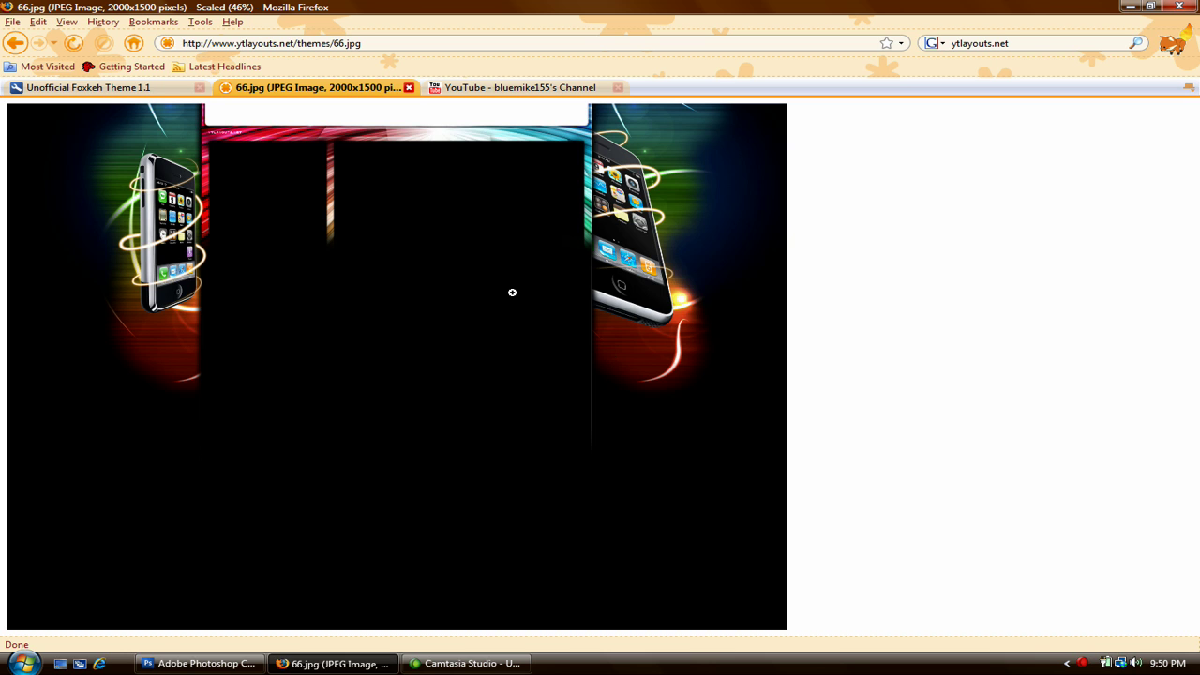
right_click(512, 292)
click(538, 344)
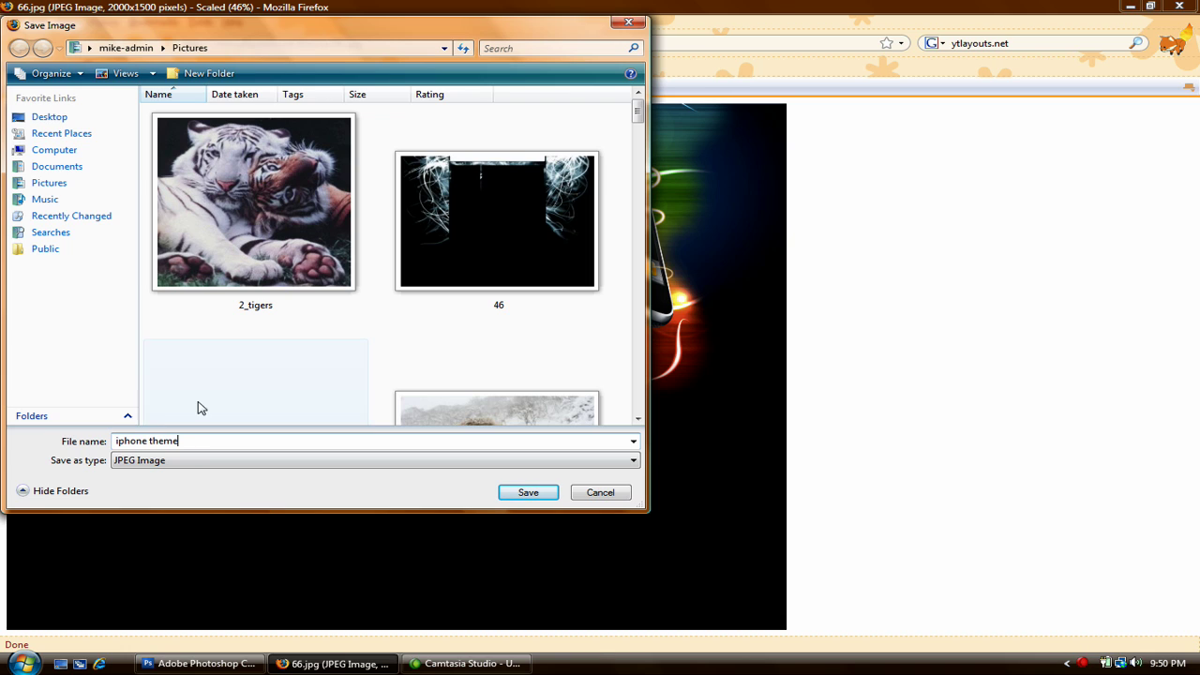
click(529, 495)
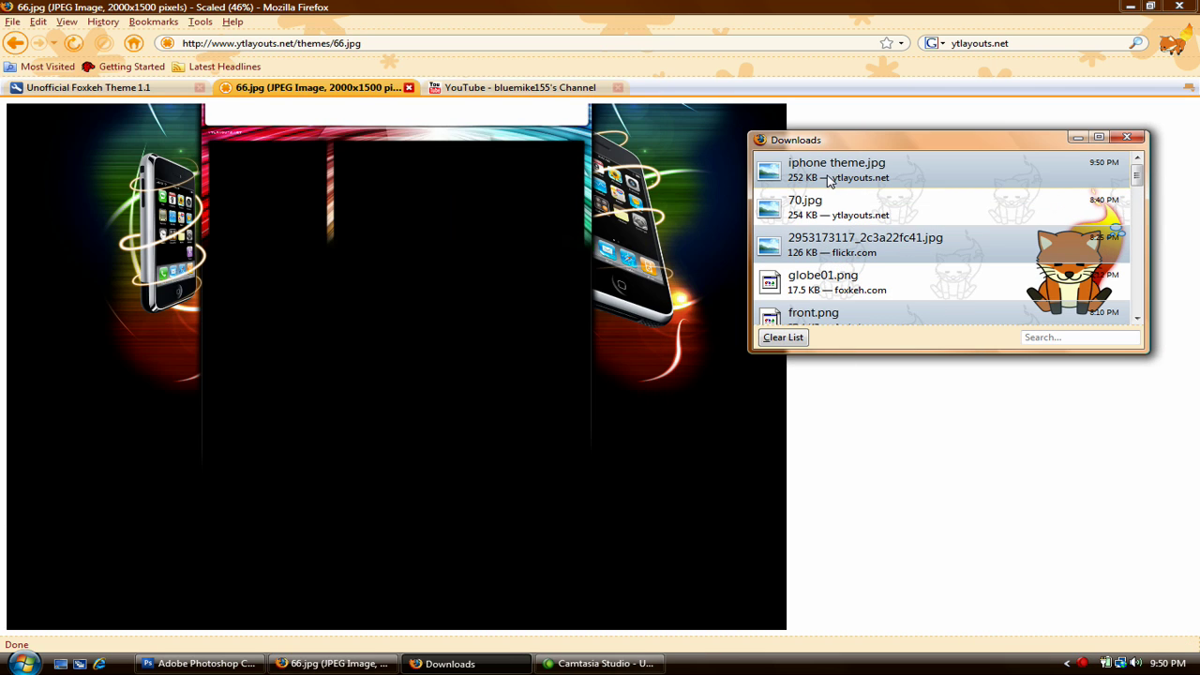
Check the file size of iphone theme.jpg in the enlarged Downloads window, and close that window.
drag(824, 145, 585, 184)
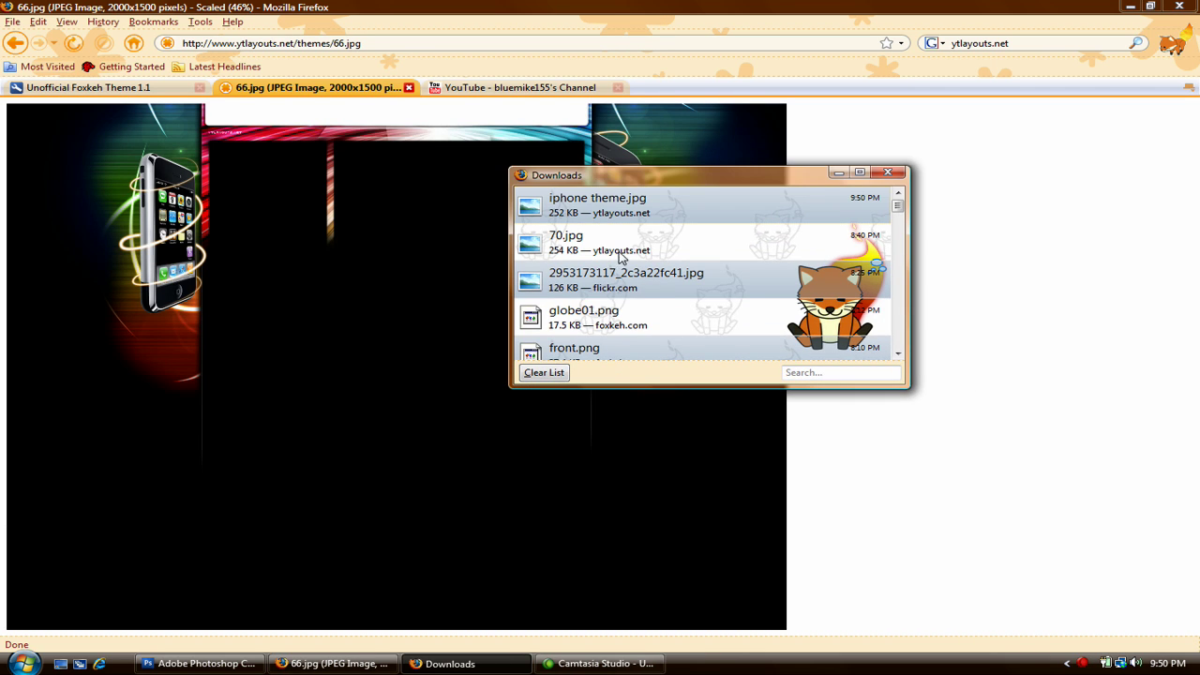
drag(907, 384, 1006, 485)
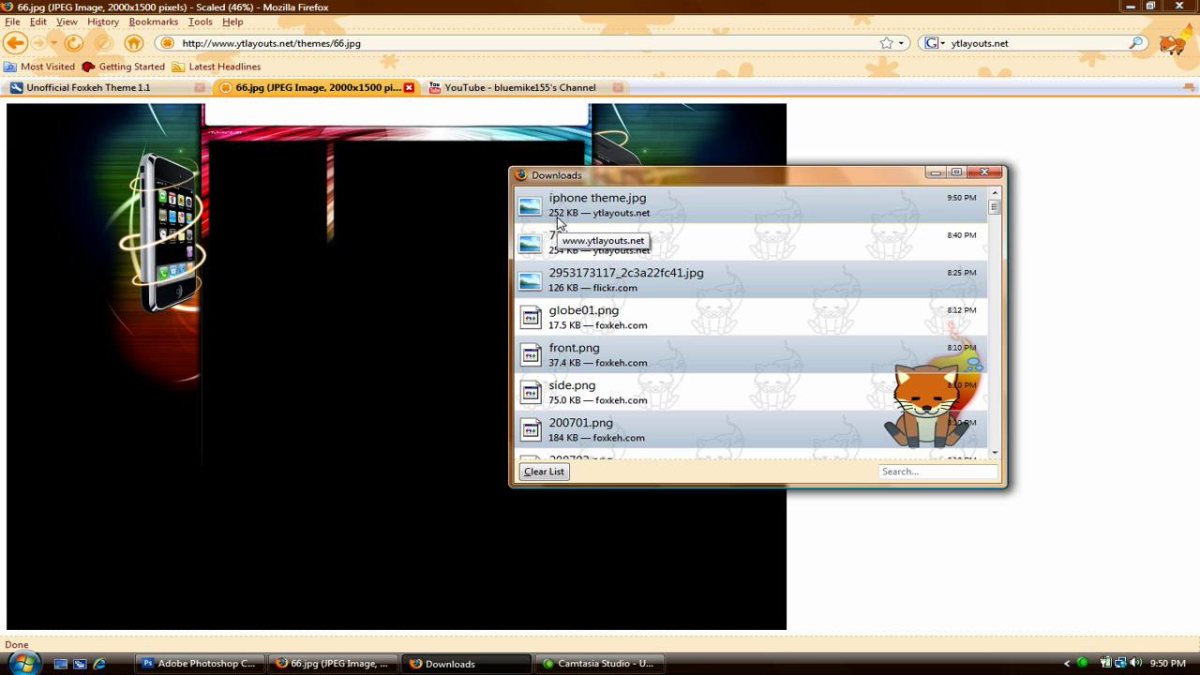
click(993, 178)
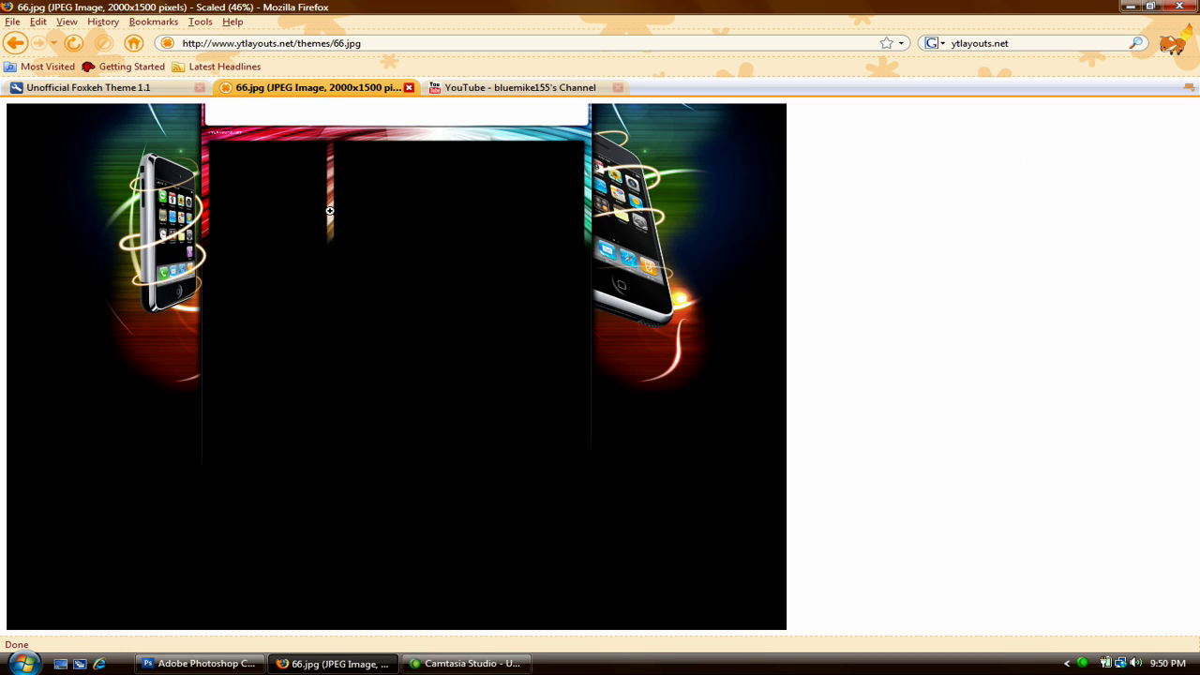
Open the YouTube channel's Channel Design settings from the account page and go to Advanced Design Customization.
click(492, 89)
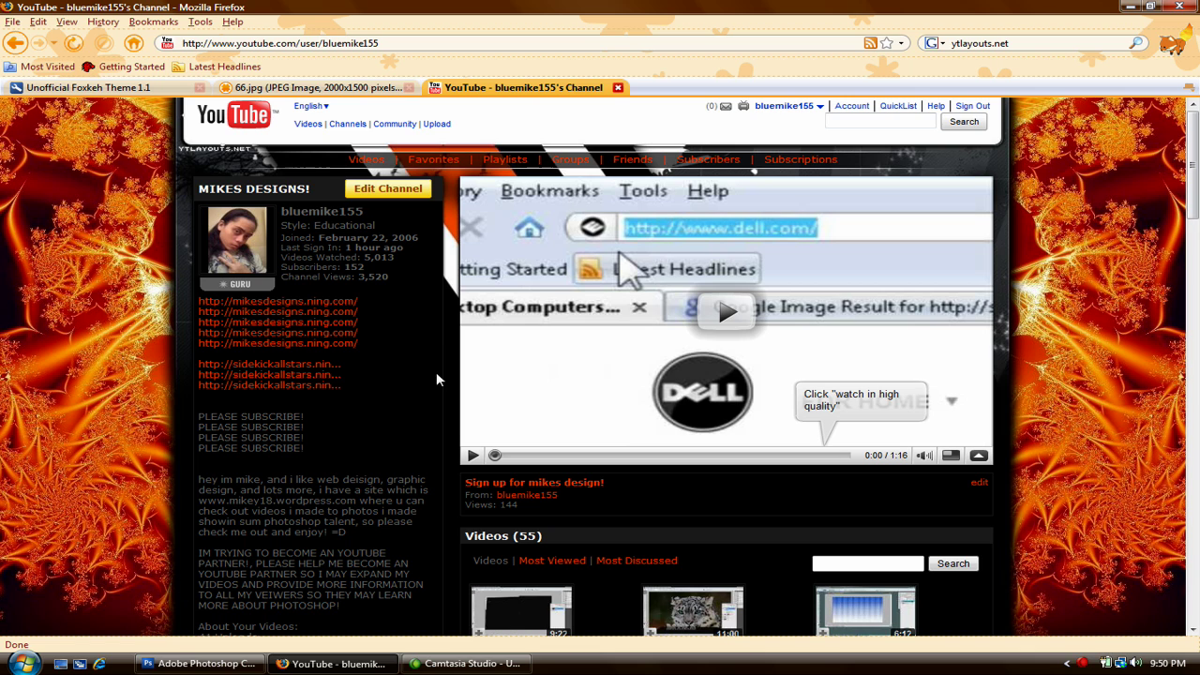
click(851, 106)
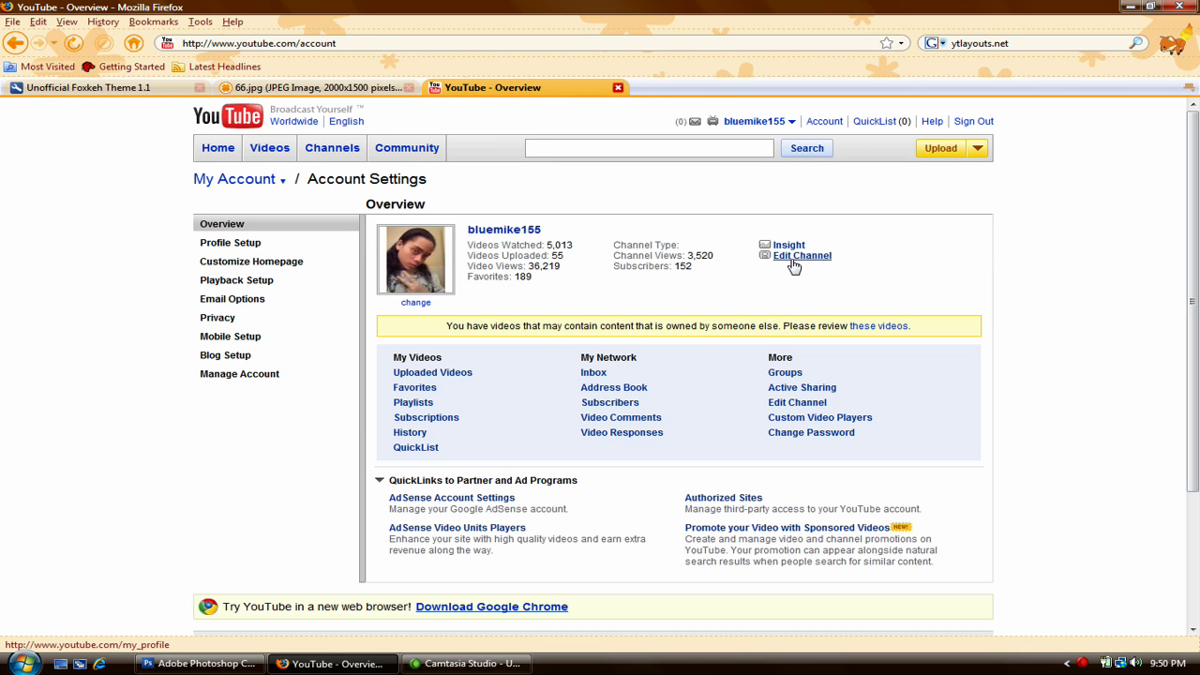
click(792, 262)
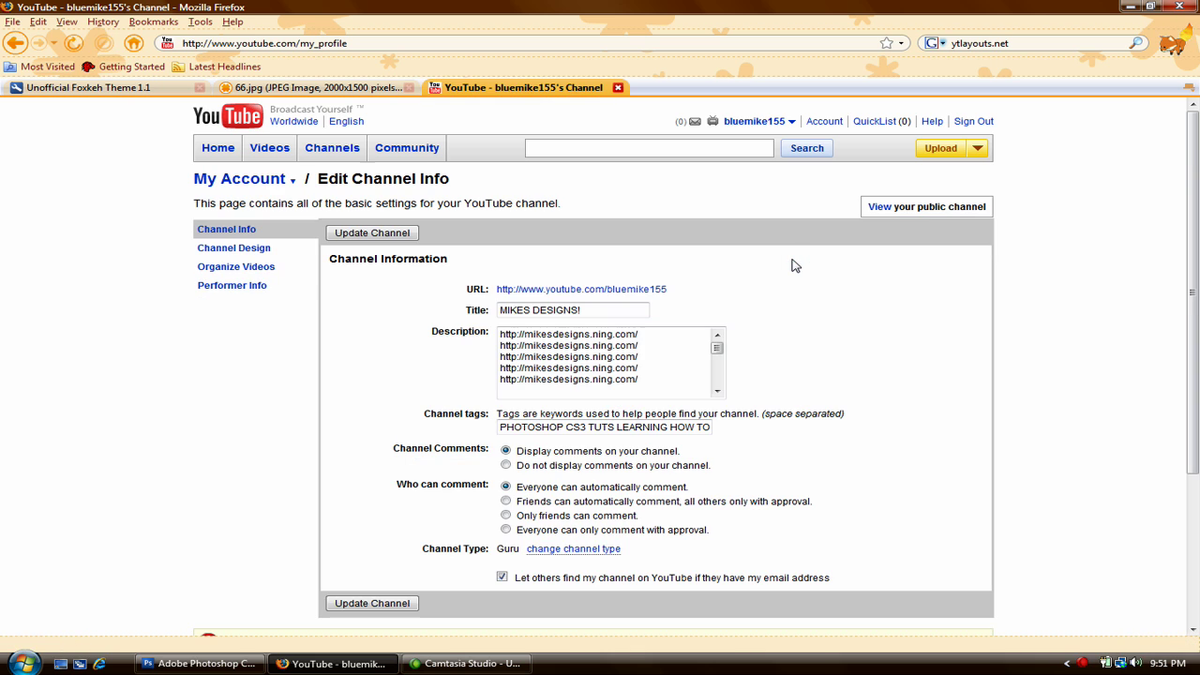
click(216, 249)
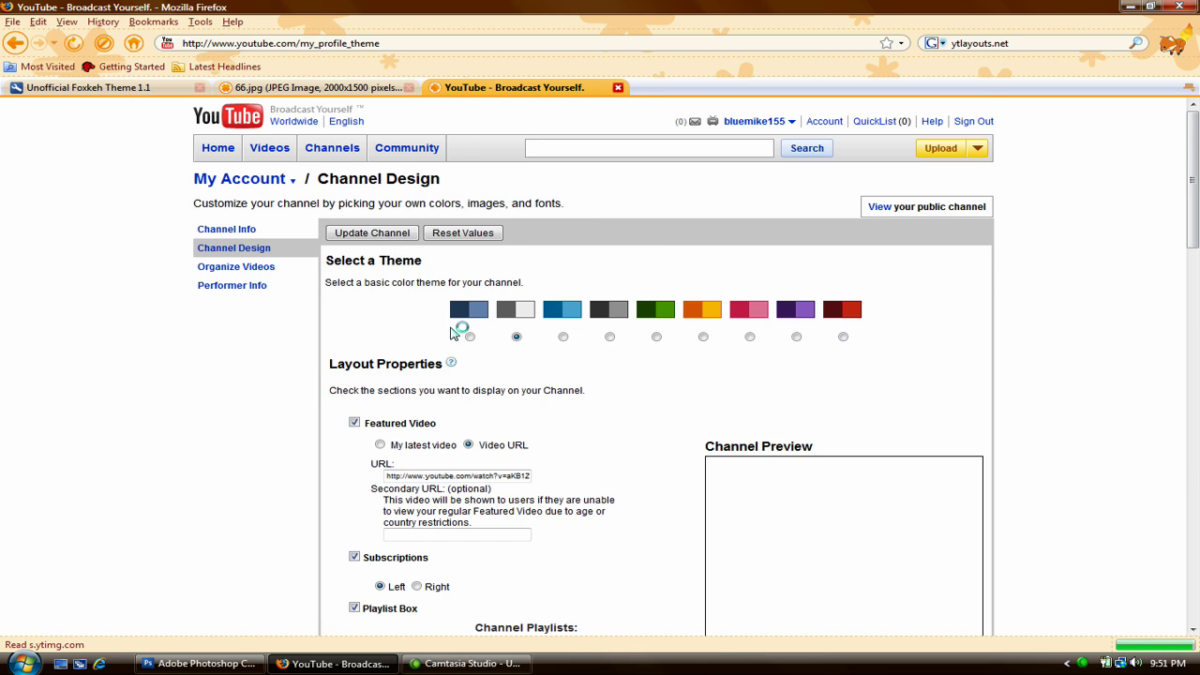
scroll(455, 338, down, 8)
scroll(455, 346, down, 14)
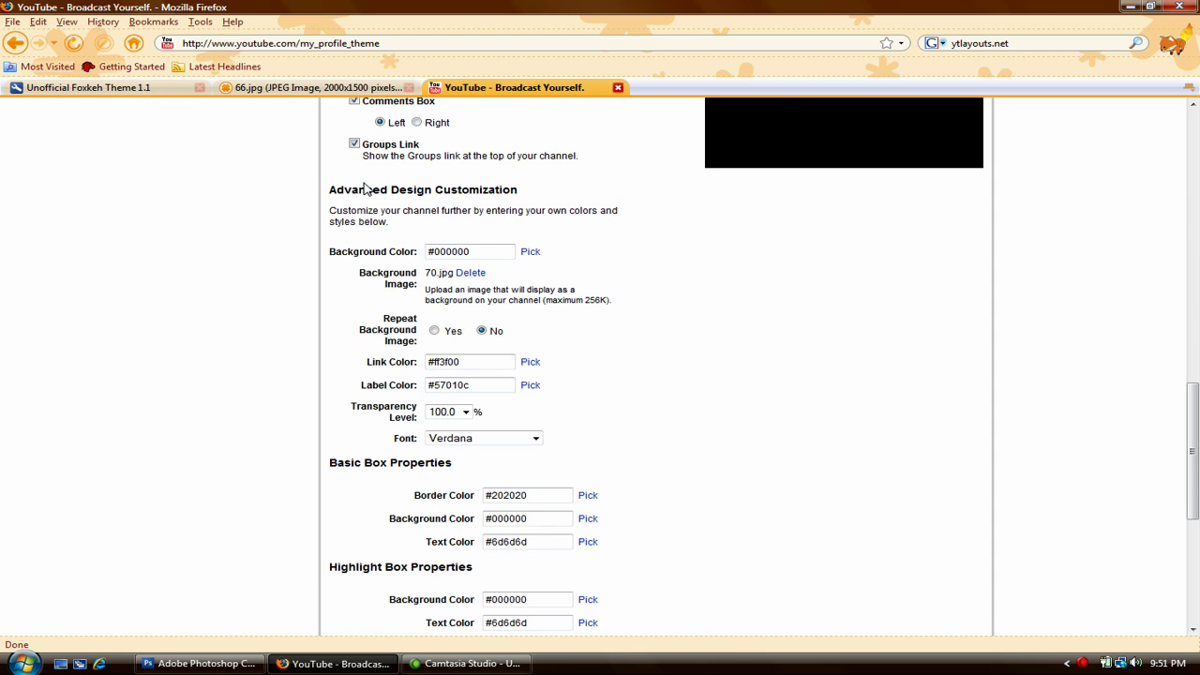
Delete the channel's current background image, 70.jpg, under Advanced Design Customization.
drag(359, 189, 645, 240)
click(641, 241)
drag(361, 272, 410, 288)
click(464, 280)
click(476, 276)
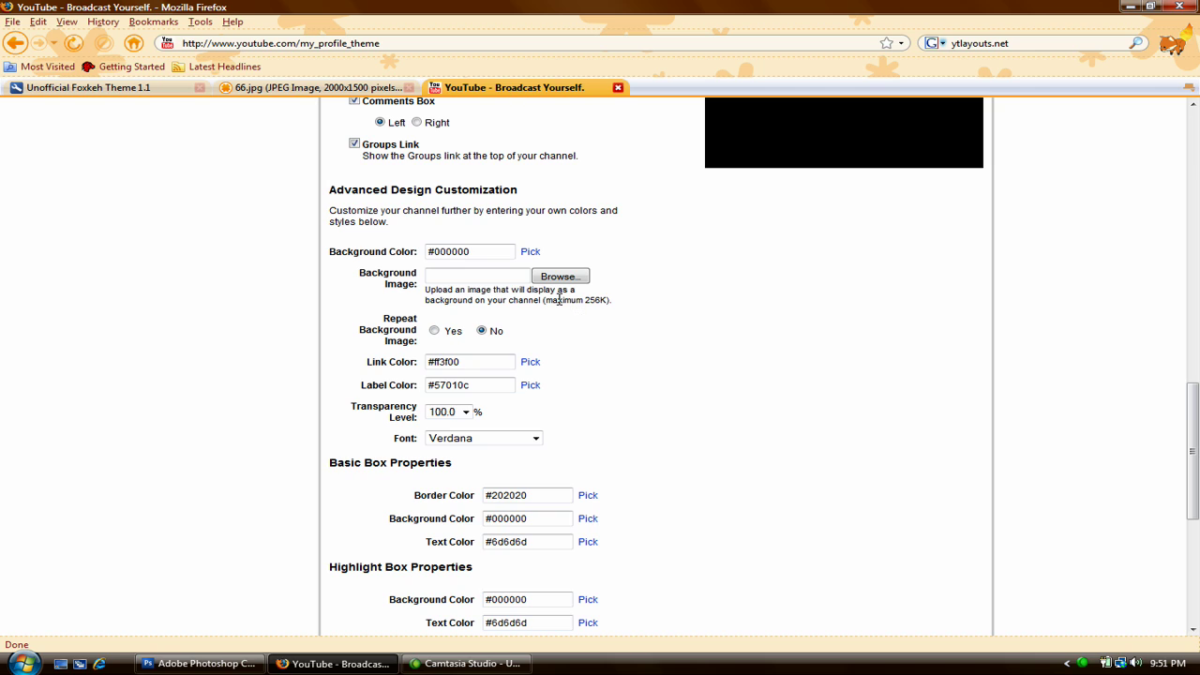
Check the background image size limit and browse the Pictures folder for the saved iPhone theme image to upload.
mouse_move(584, 300)
mouse_down()
mouse_move(627, 310)
mouse_move(607, 302)
mouse_up()
click(553, 278)
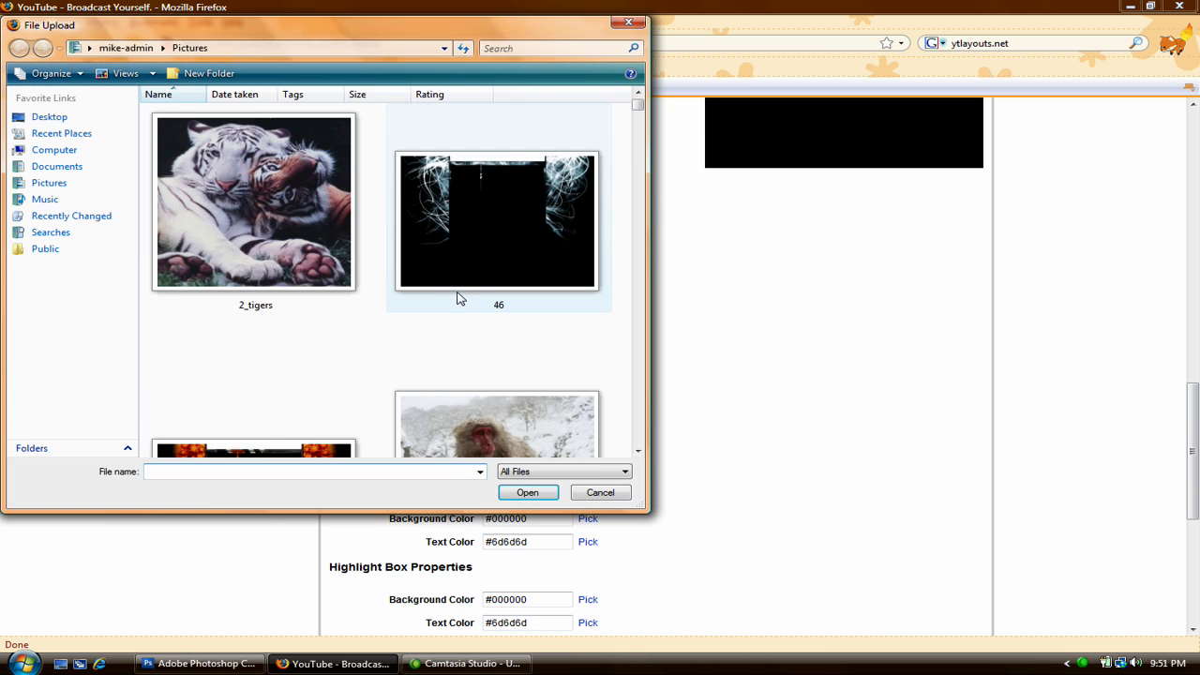
scroll(381, 324, down, 3)
scroll(381, 324, up, 3)
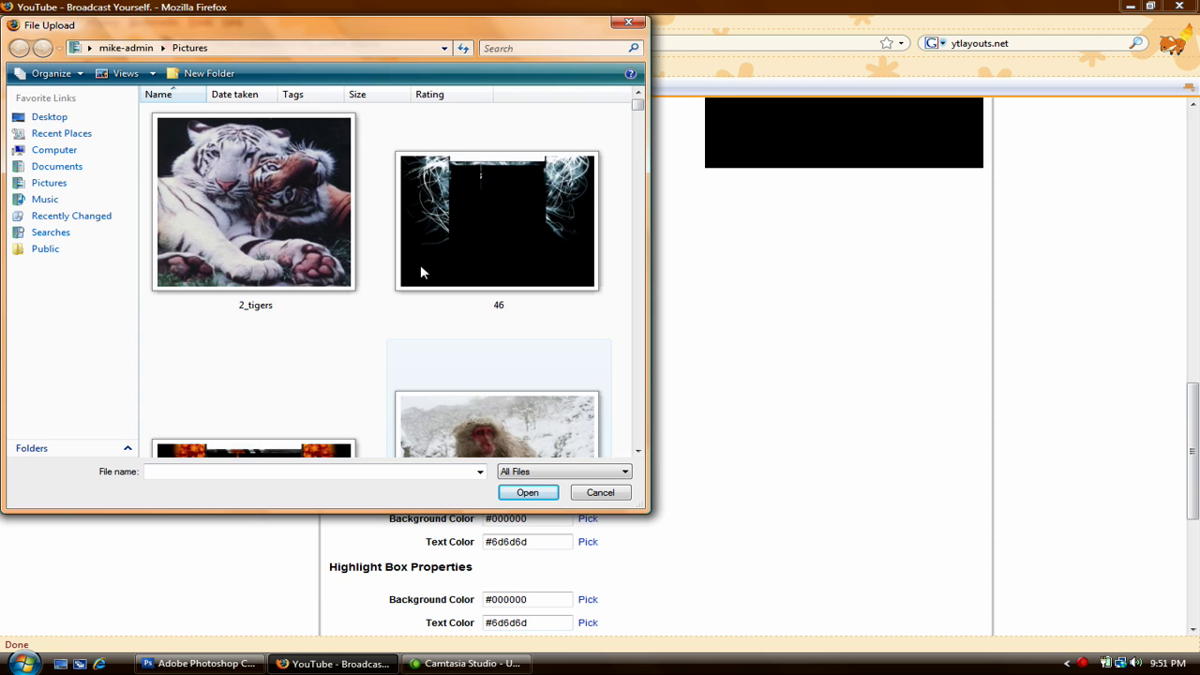
click(470, 244)
scroll(269, 225, down, 2)
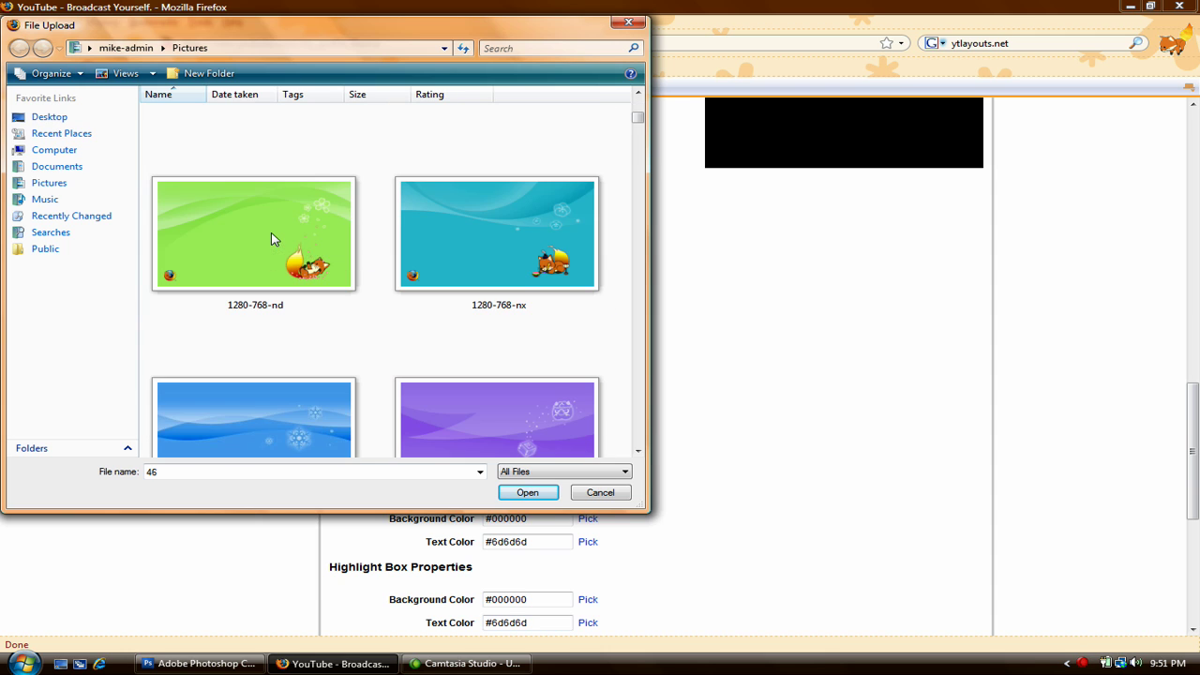
scroll(270, 231, up, 1)
click(271, 232)
scroll(418, 291, down, 1)
scroll(418, 295, down, 8)
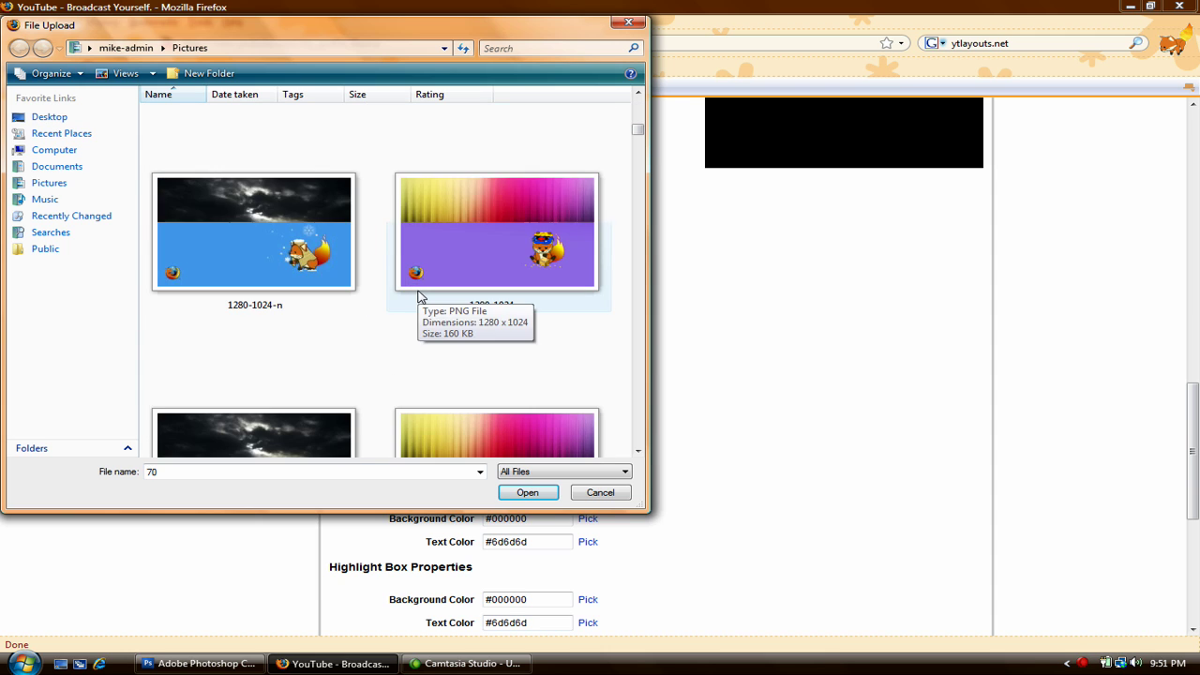
scroll(418, 296, down, 10)
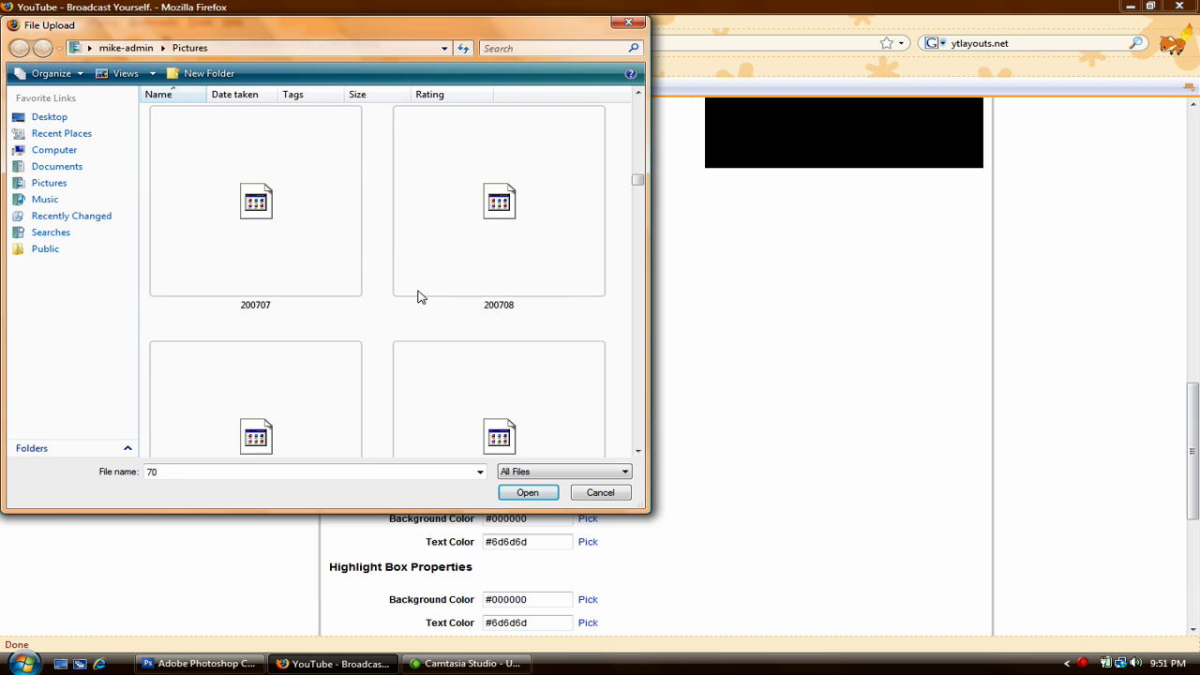
scroll(418, 296, down, 5)
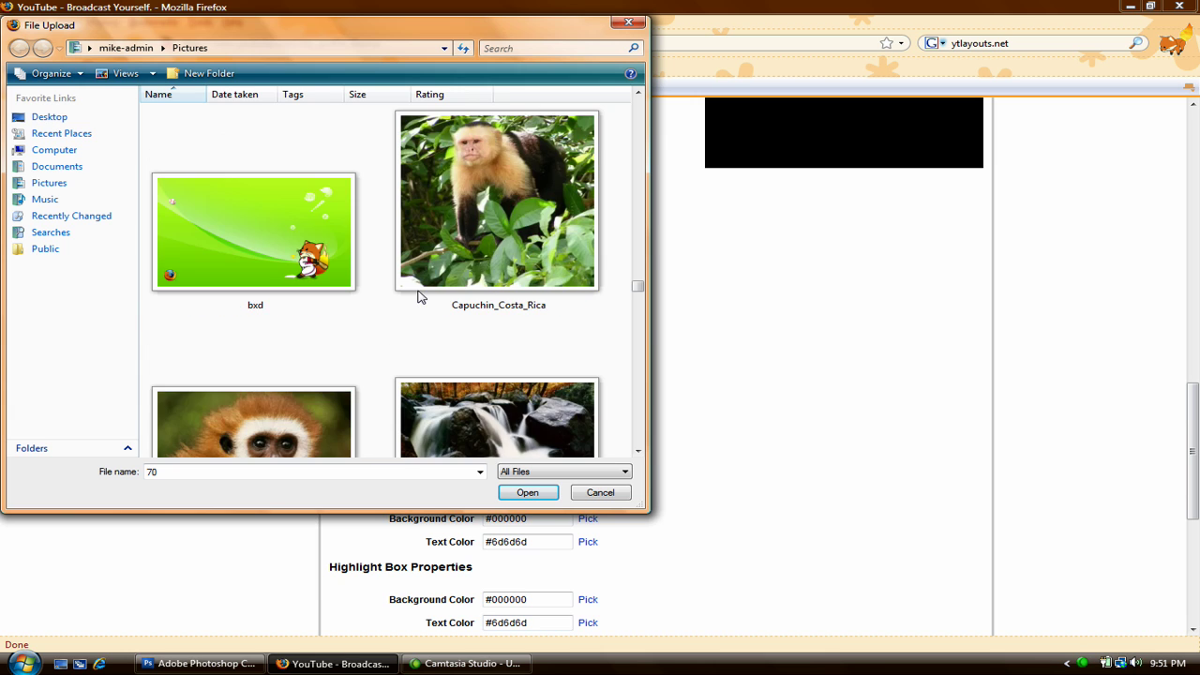
Select iphone theme.jpg by its file name and upload it as the channel's background image.
double_click(267, 472)
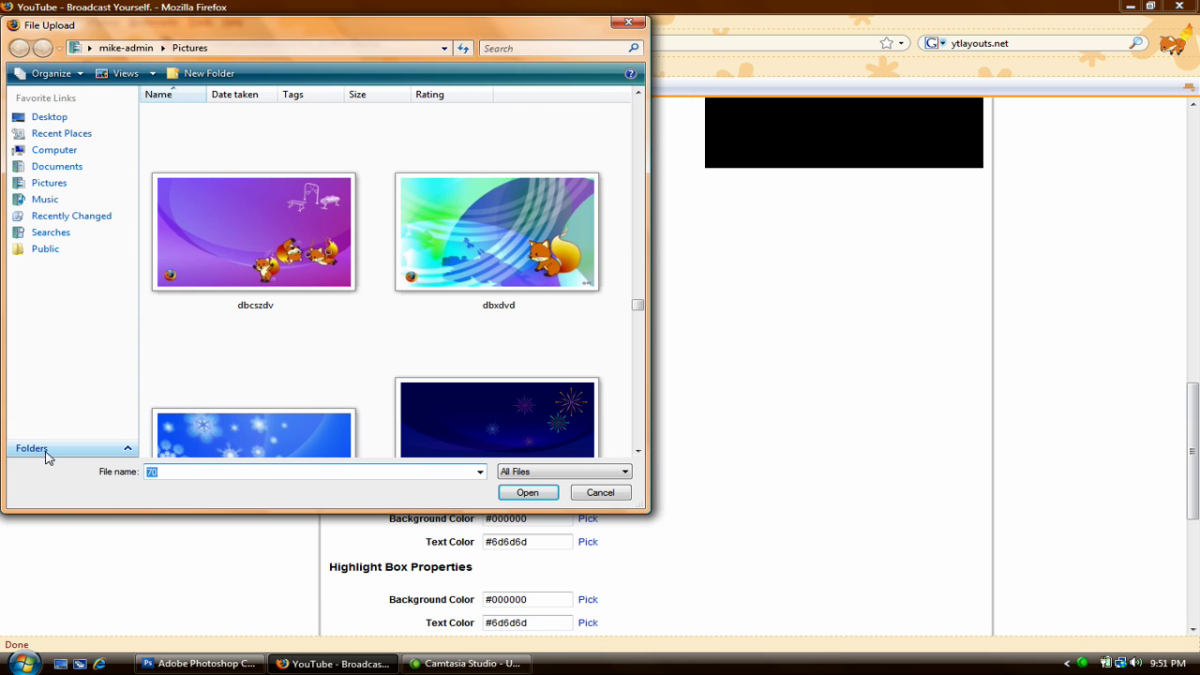
text(iho)
text(o)
text(p)
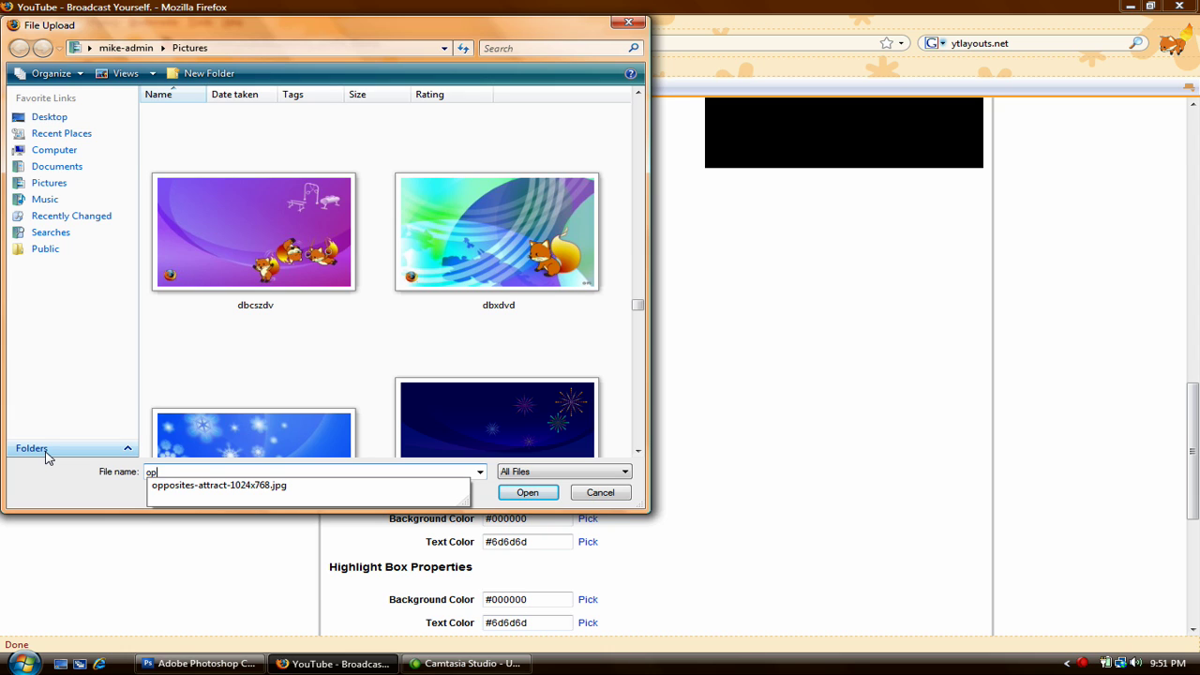
key(BackSpace)
text(ip)
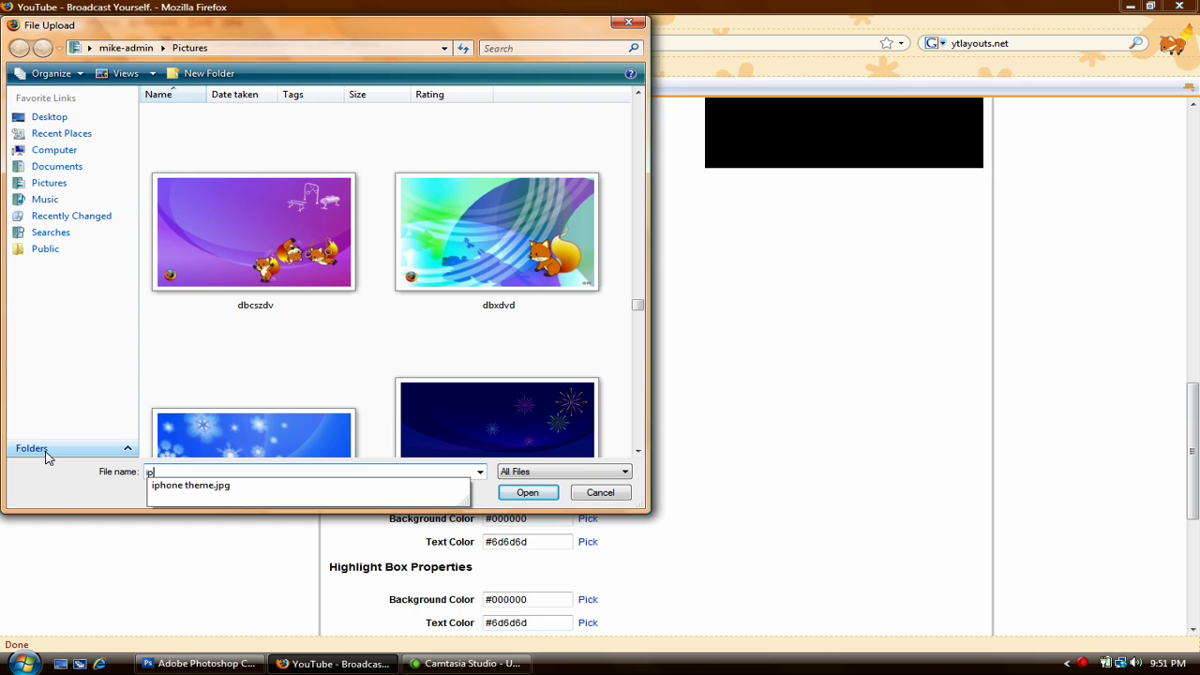
key(Down)
key(Return)
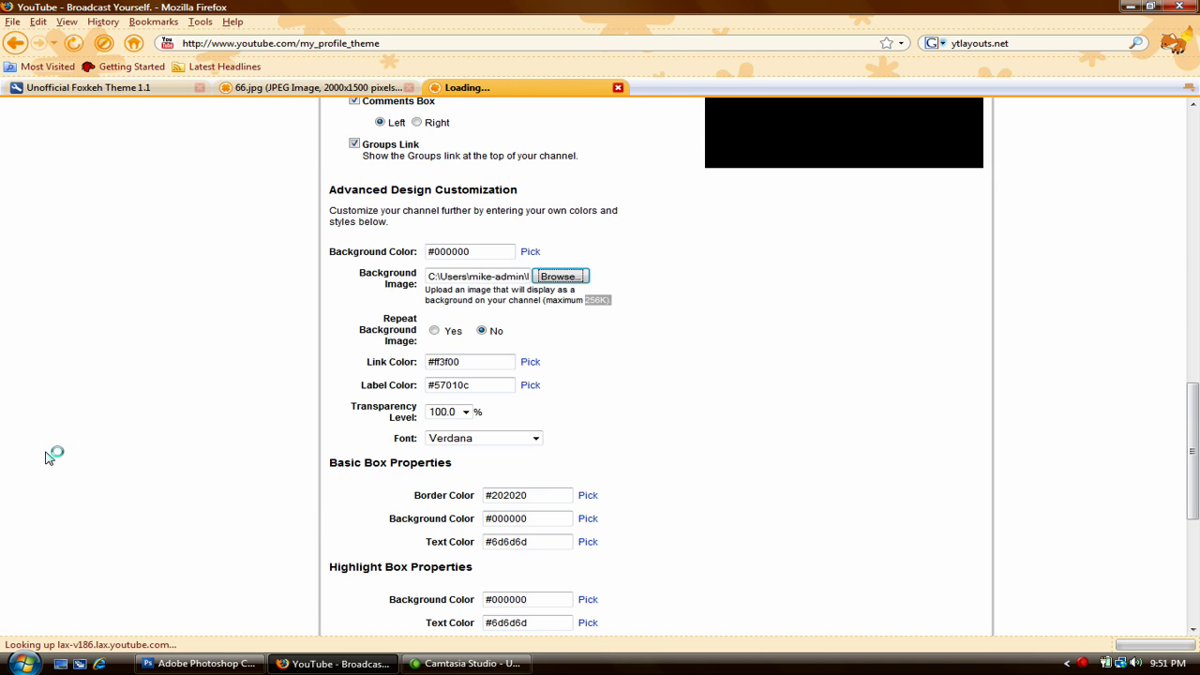
click(541, 291)
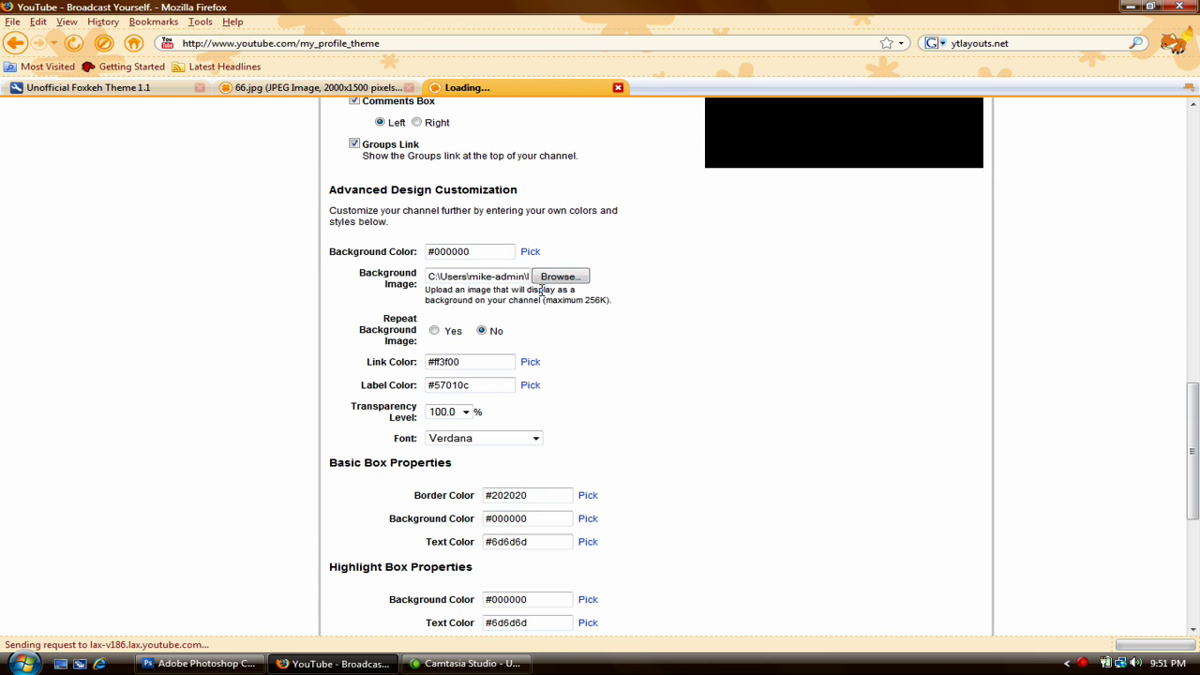
Return to the iPhone layout's download page and select its Background Color value #000000 under Advanced Design Customization.
click(309, 87)
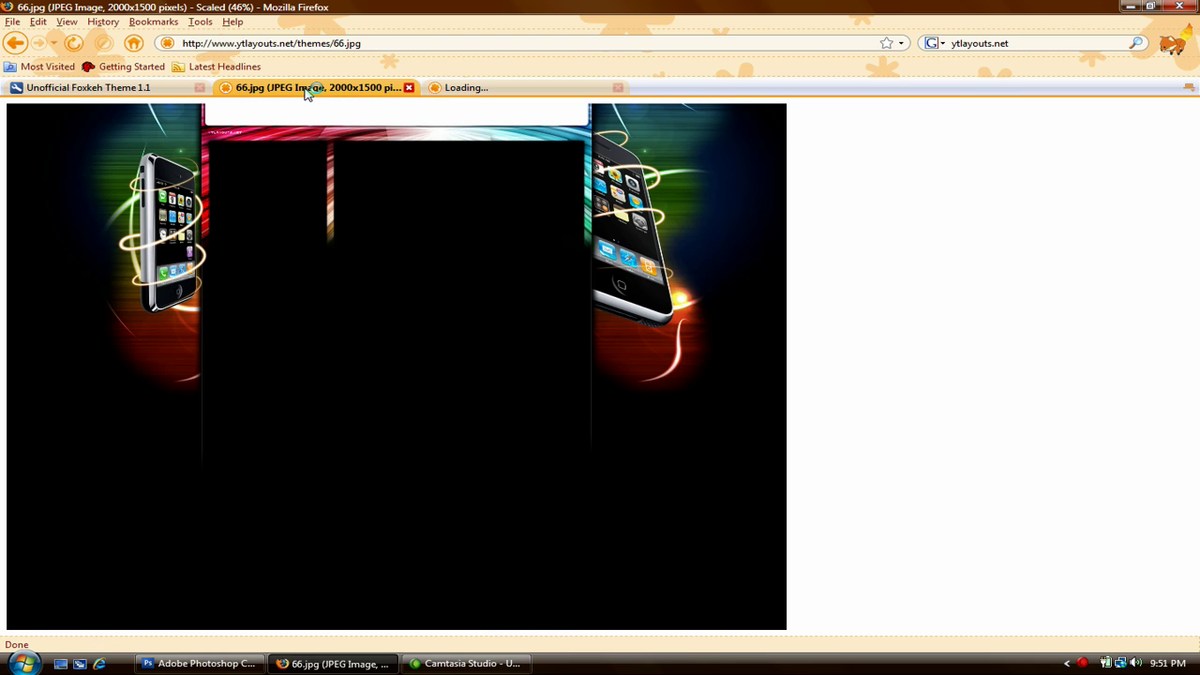
click(15, 43)
scroll(635, 343, up, 2)
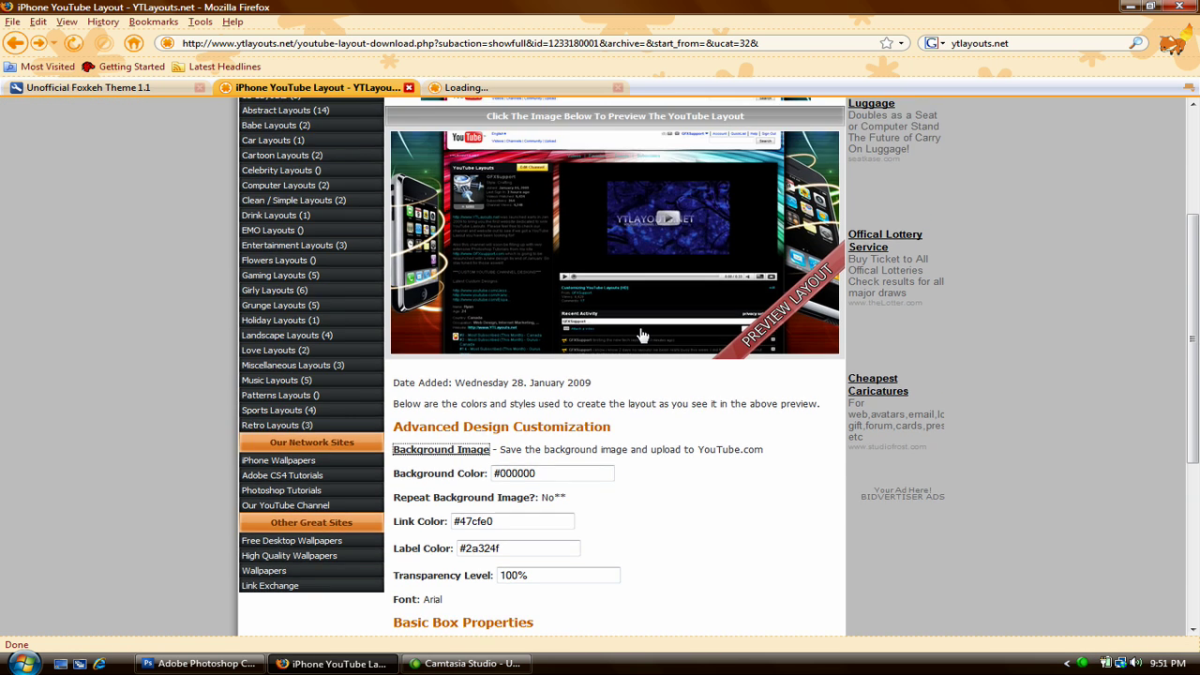
scroll(634, 343, down, 2)
scroll(635, 352, up, 3)
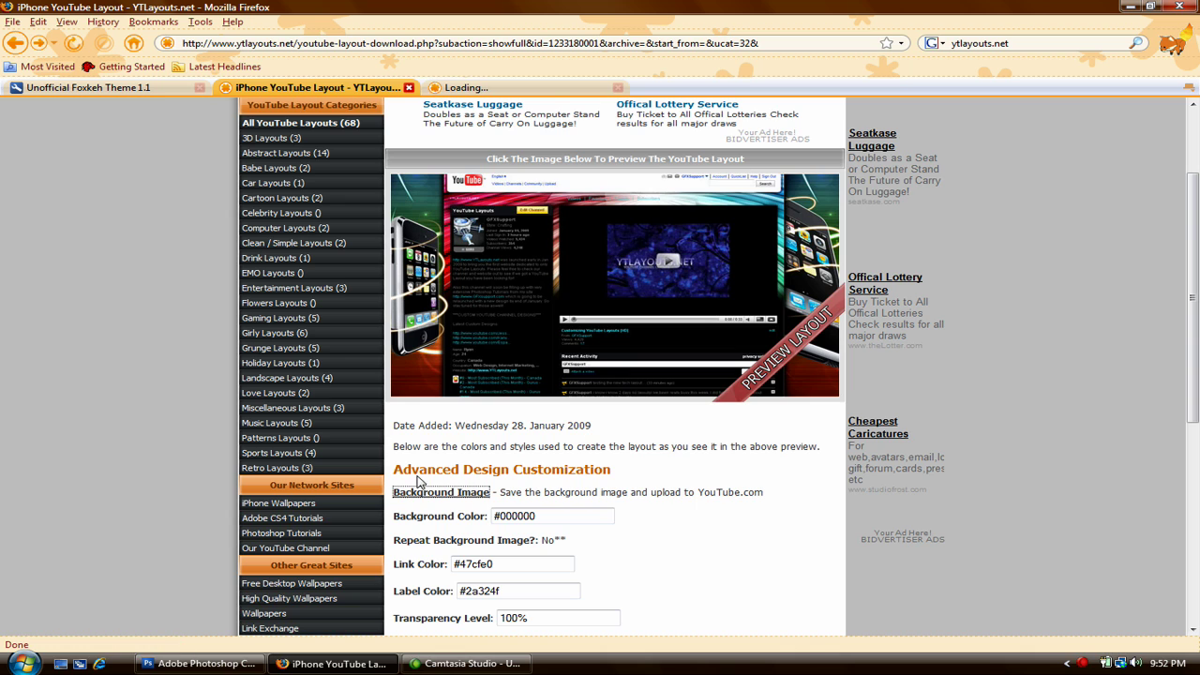
scroll(435, 492, down, 2)
scroll(501, 477, down, 1)
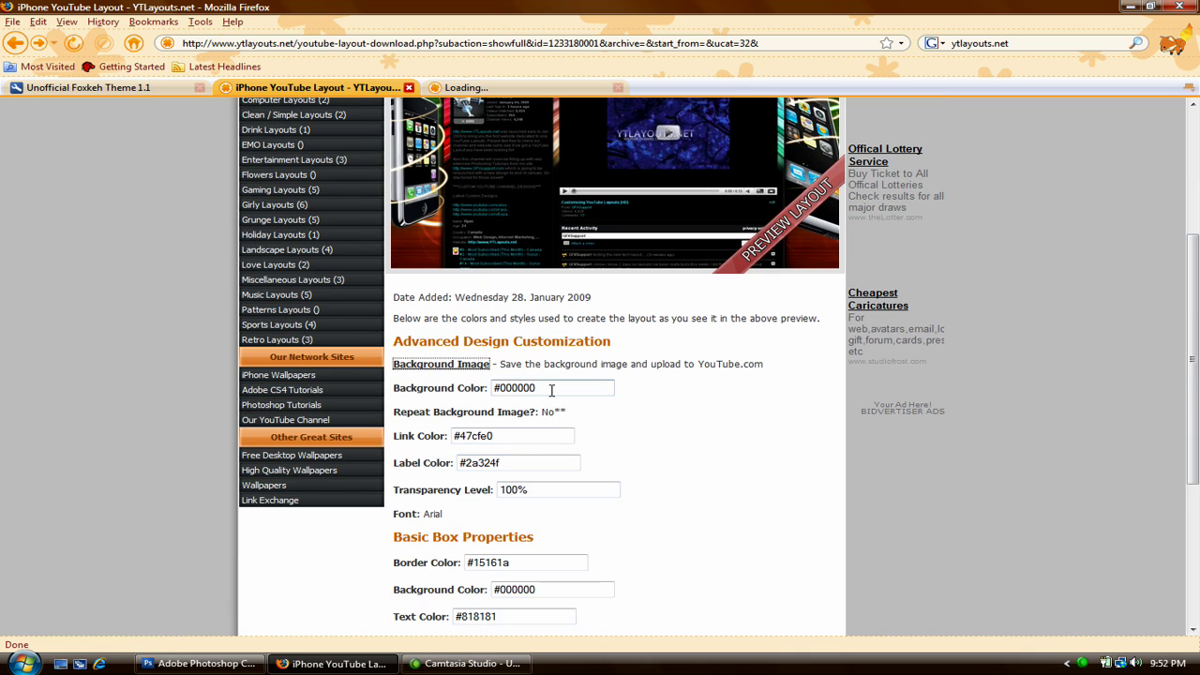
drag(552, 388, 397, 388)
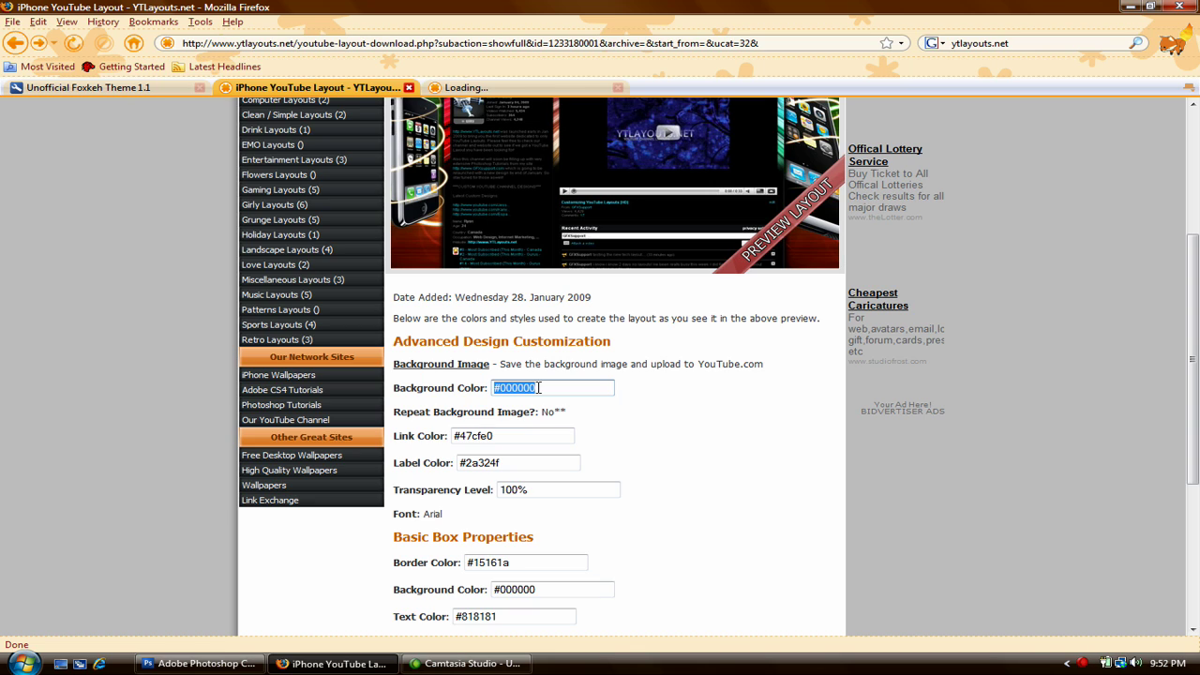
drag(539, 387, 457, 387)
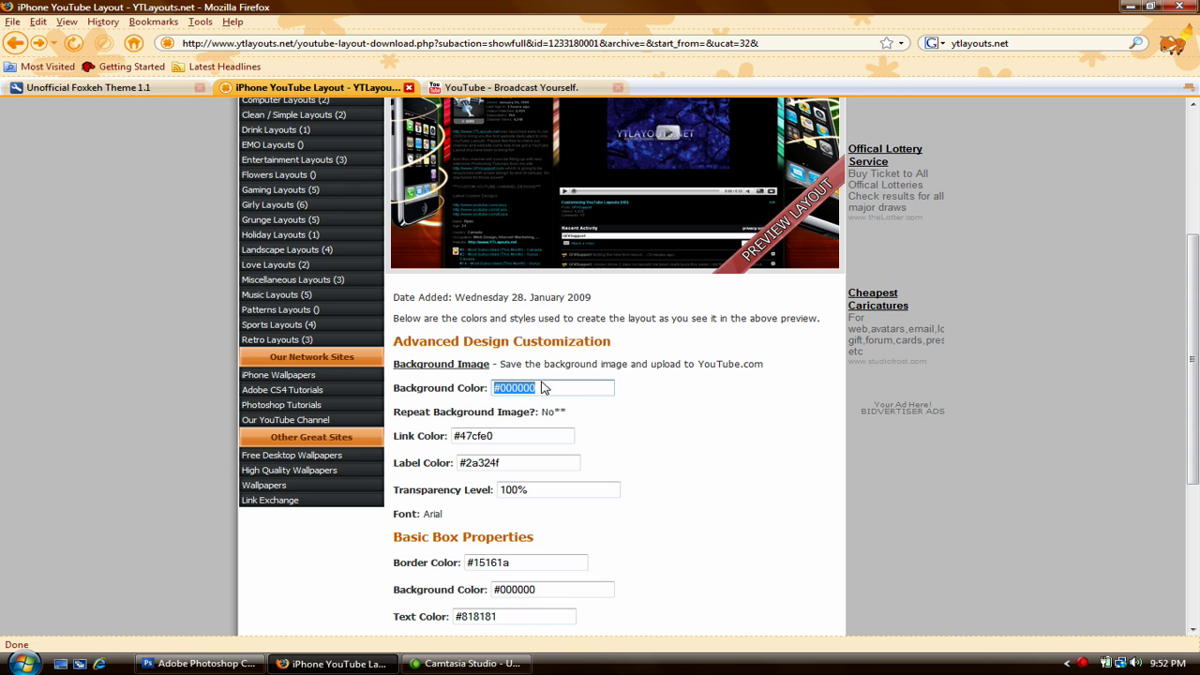
Set the YouTube channel's Background Color to #000000, matching the layout's download page.
click(511, 88)
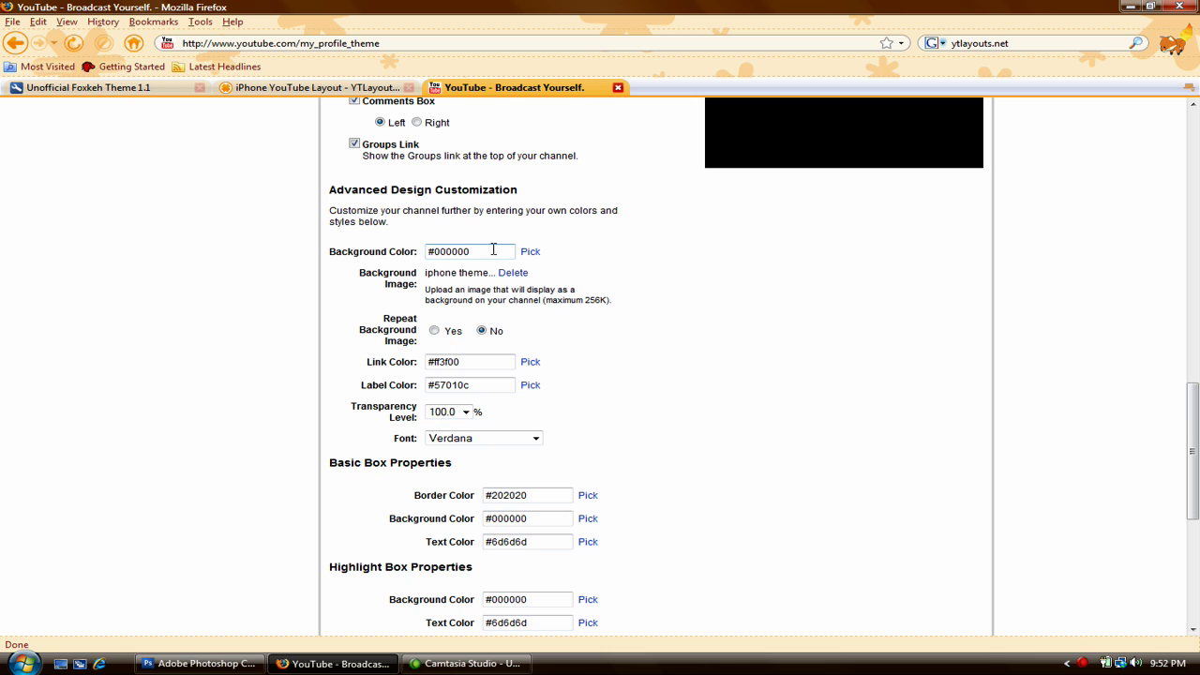
drag(493, 250, 319, 236)
key(ctrl+c)
click(284, 88)
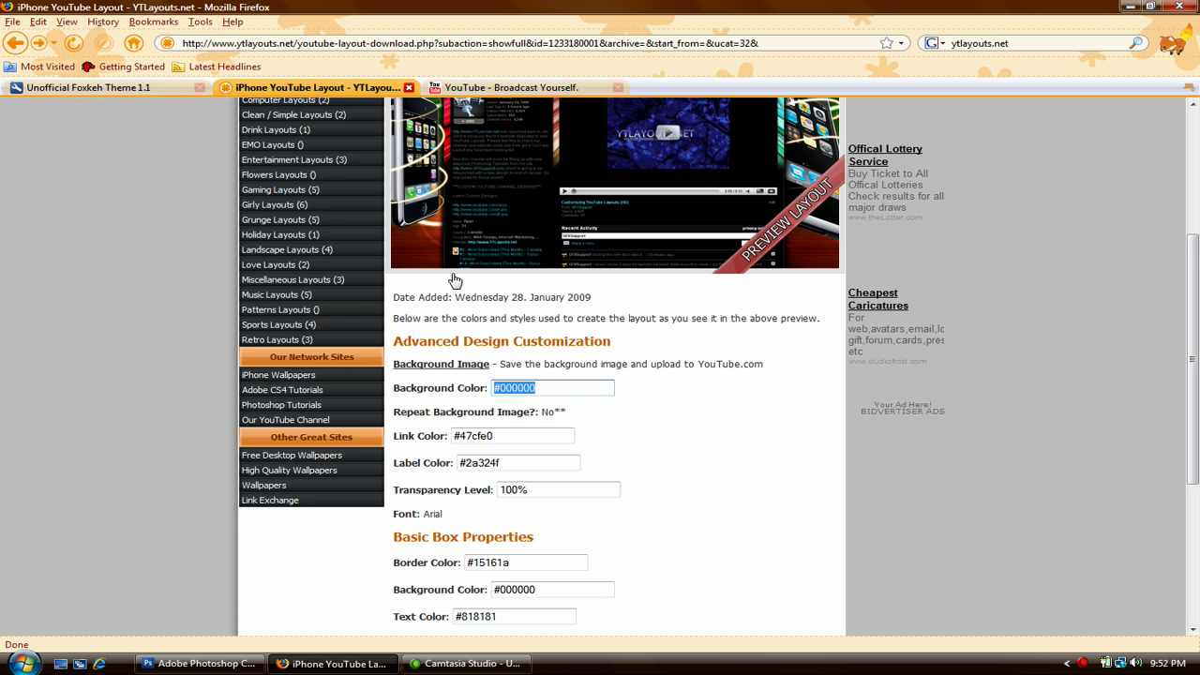
click(483, 87)
key(ctrl+v)
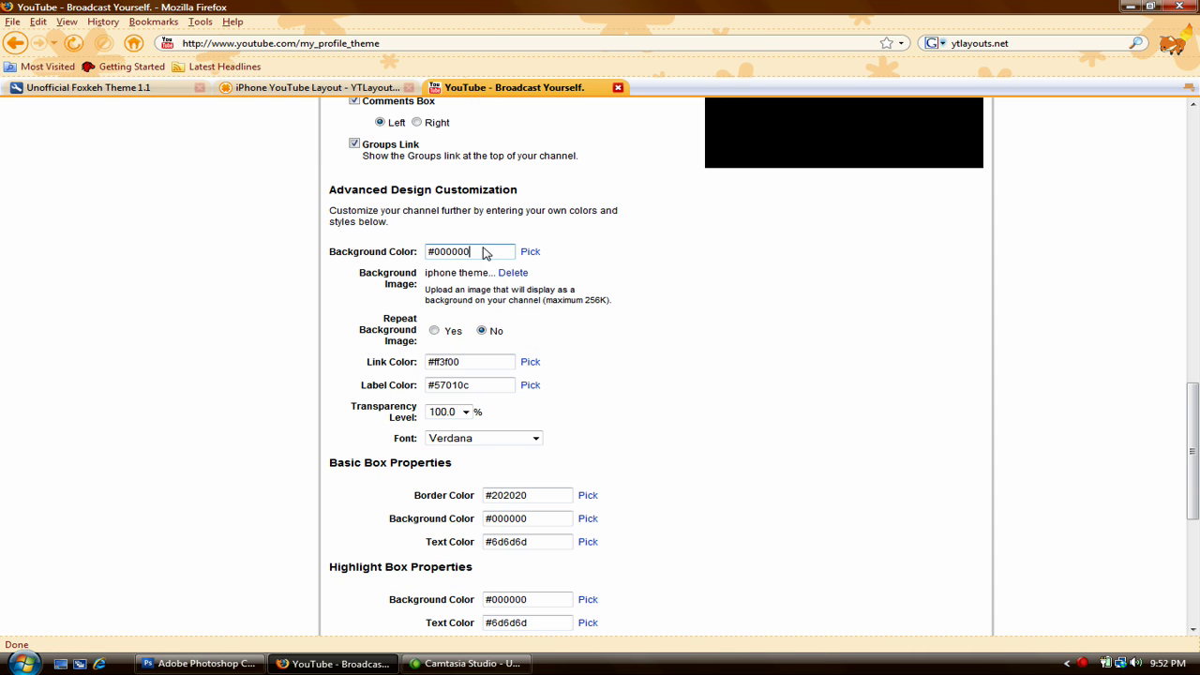
Check the layout page's Repeat Background Image setting, and set the channel's Link Color to the layout's #47cfe0.
click(283, 87)
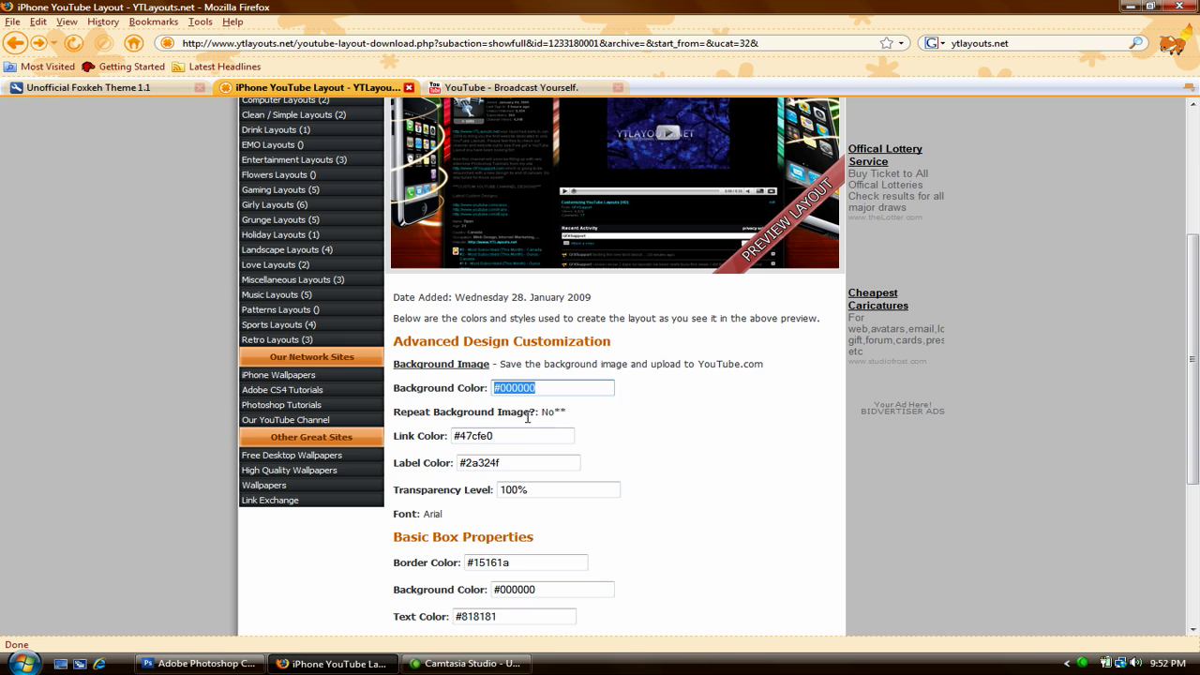
drag(401, 410, 565, 414)
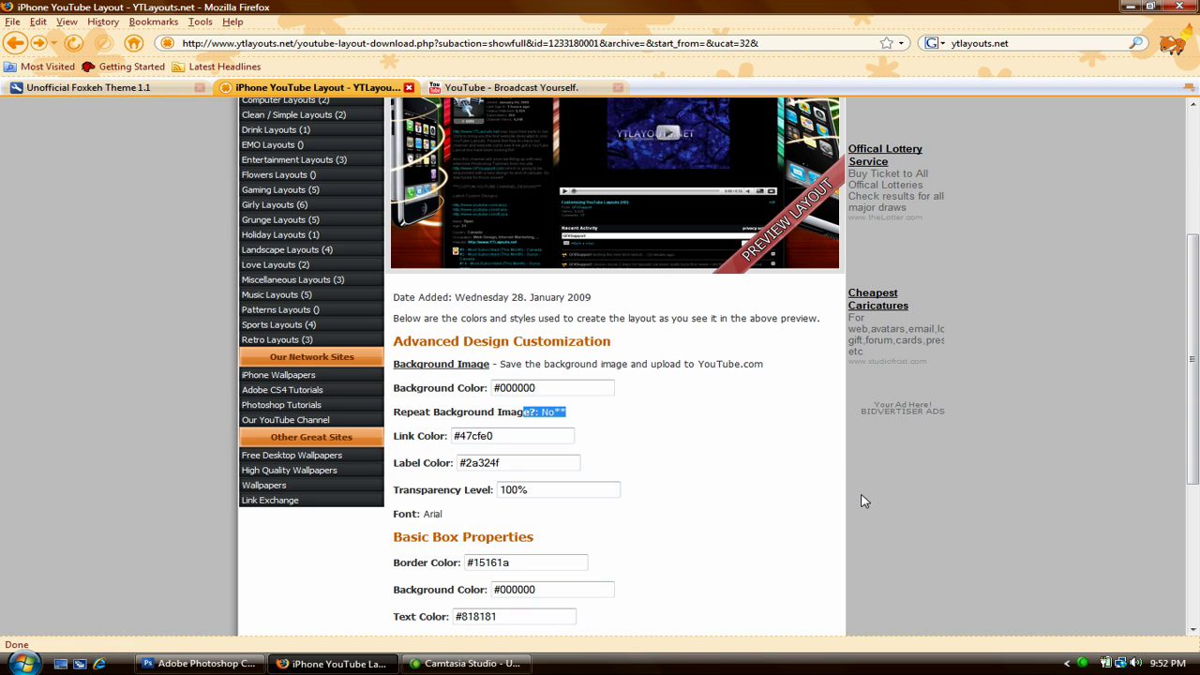
click(551, 433)
key(ctrl+a)
key(ctrl+c)
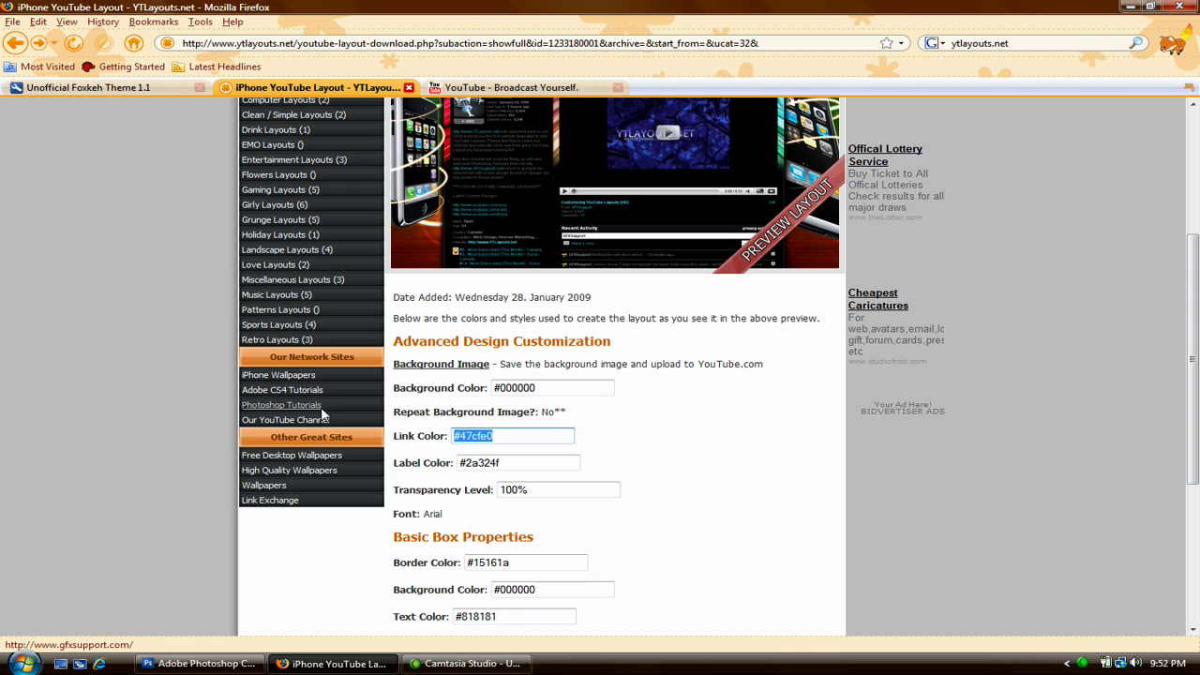
click(514, 87)
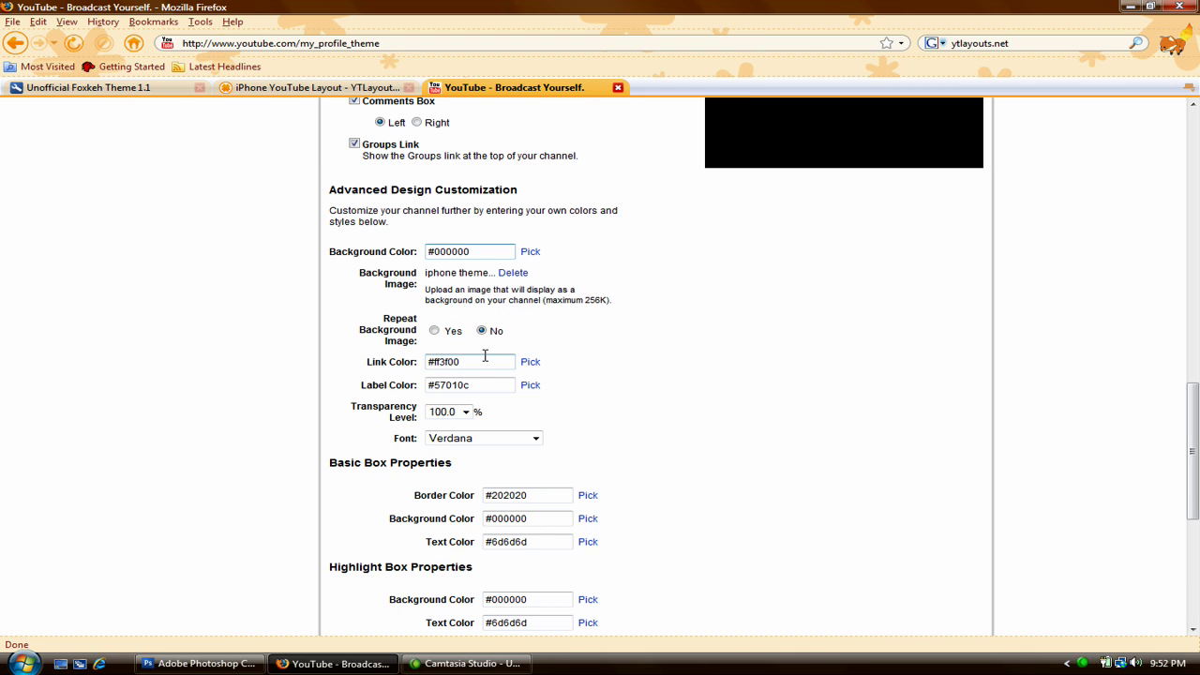
click(484, 356)
key(ctrl+a)
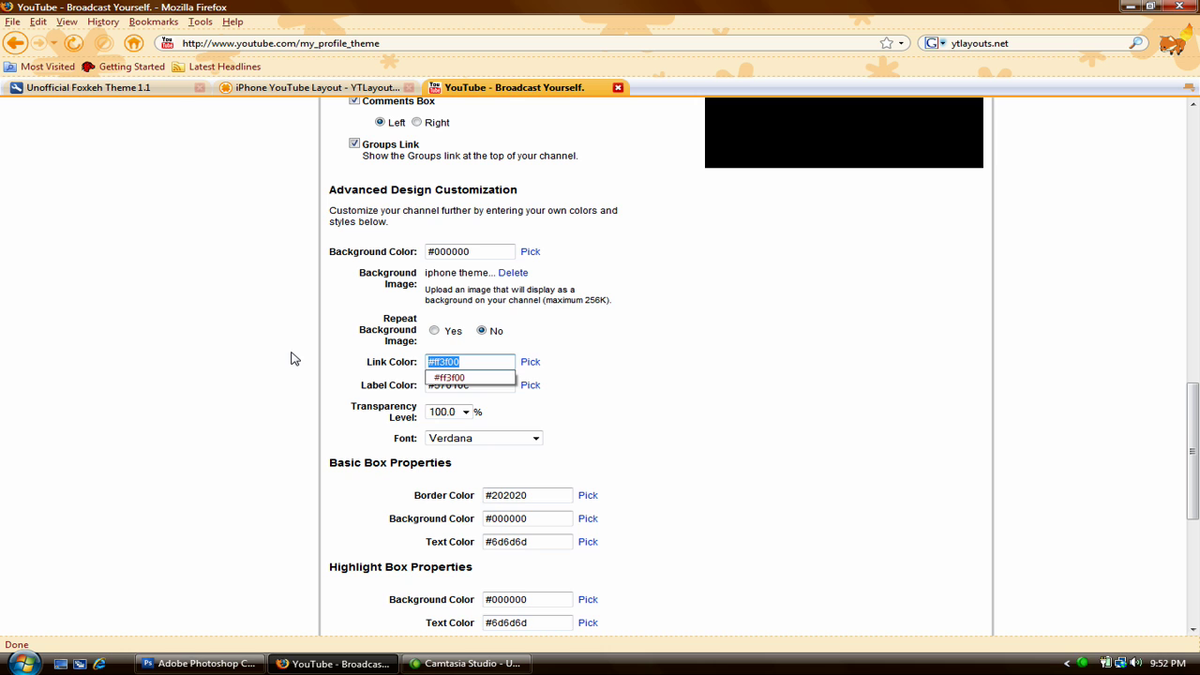
key(ctrl+v)
Copy the Label Color #2a324f from the layout's download page into the channel's Label Color.
click(291, 87)
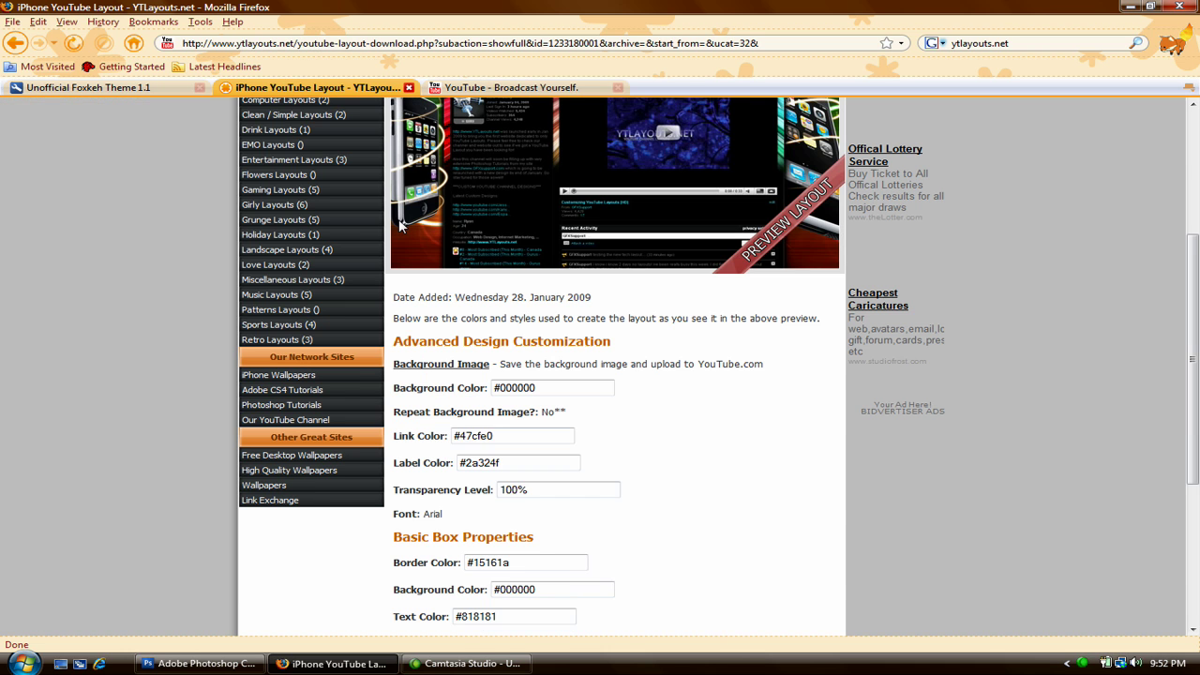
click(497, 436)
key(ctrl+a)
click(516, 462)
key(ctrl+a)
key(ctrl+c)
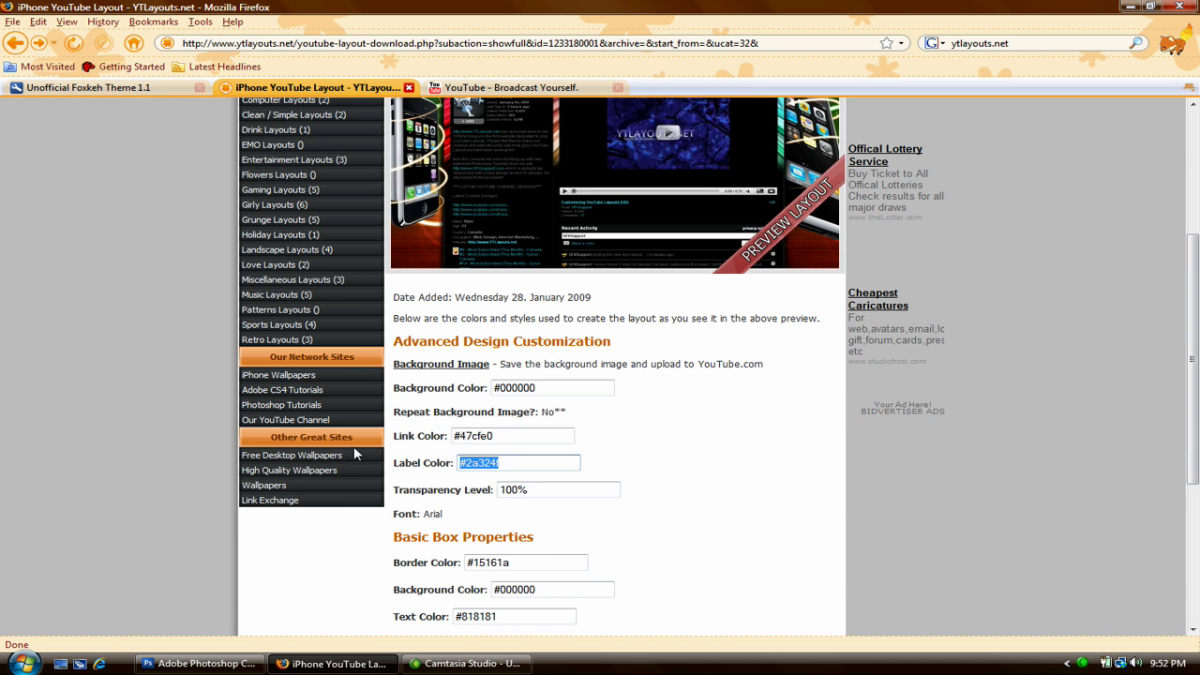
click(510, 88)
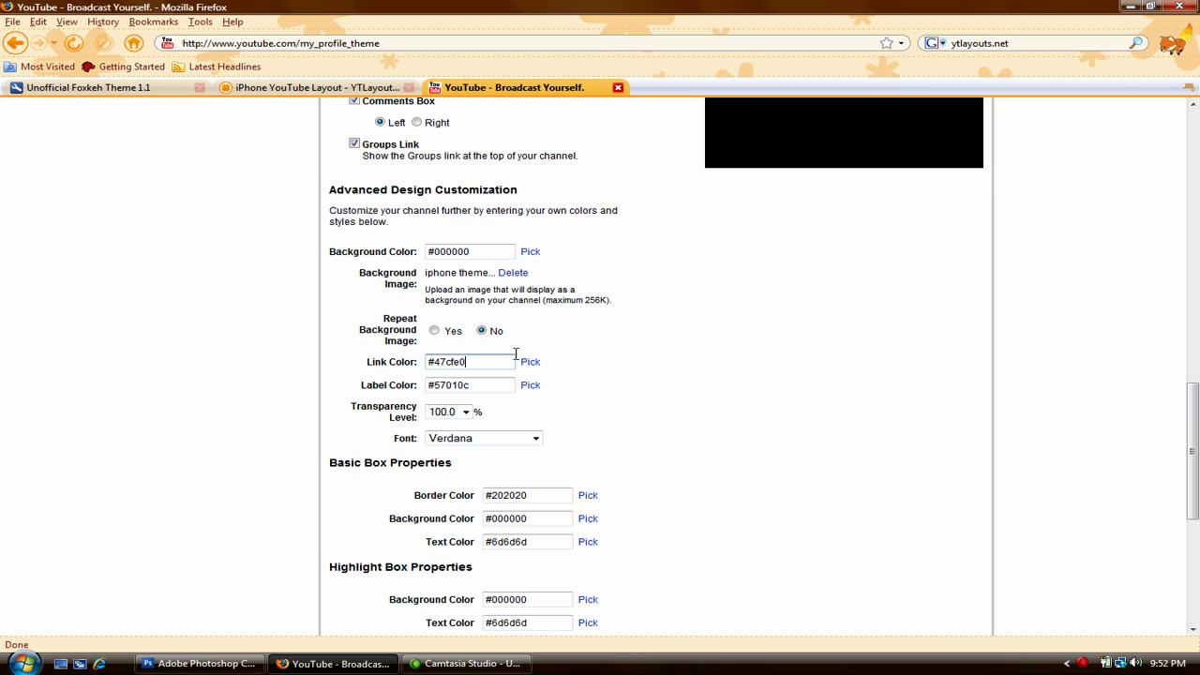
click(467, 385)
key(ctrl+a)
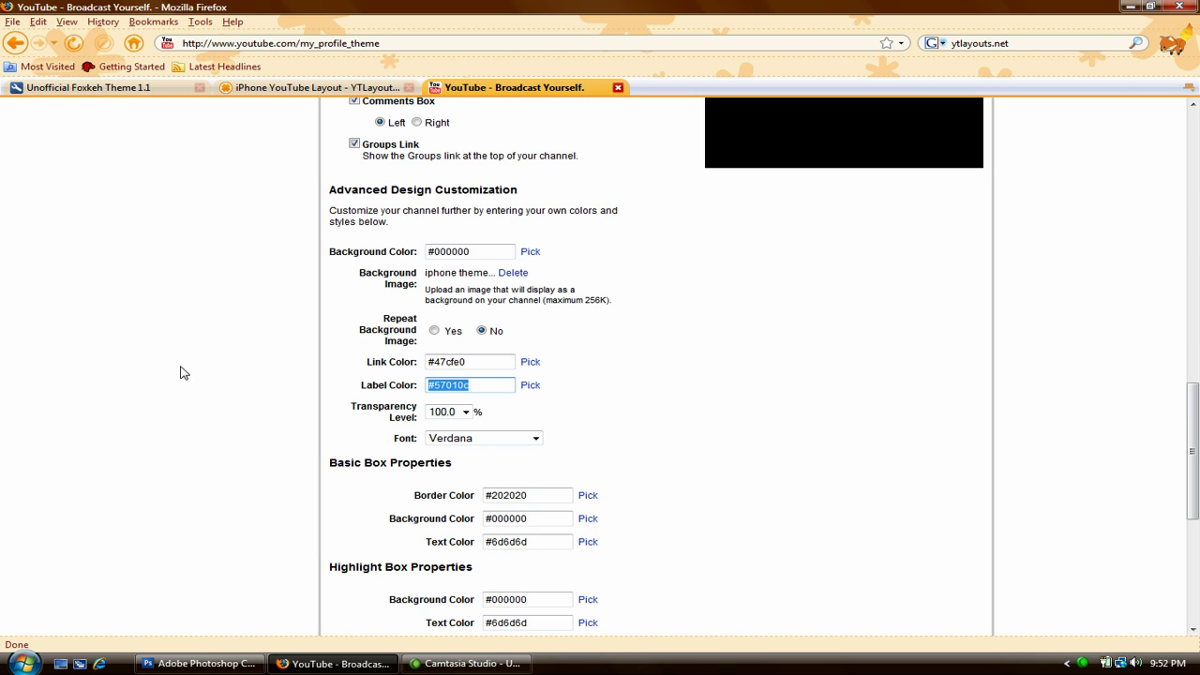
key(ctrl+v)
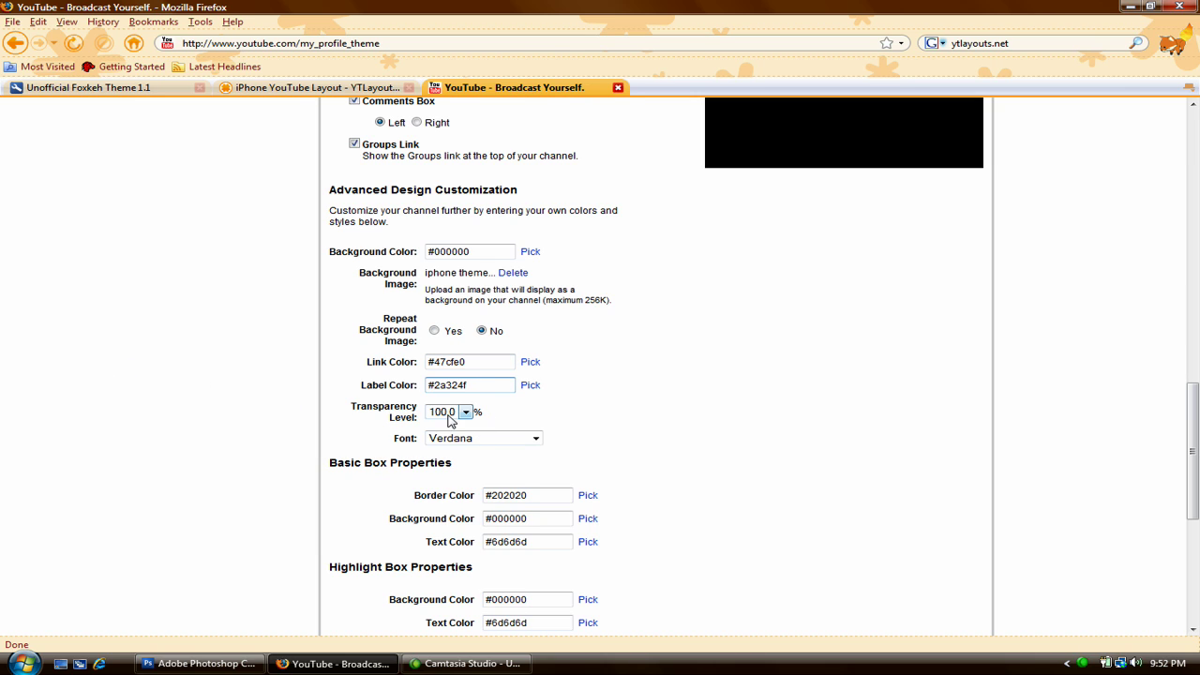
Look through the channel's available fonts and check which font the iPhone layout's download page specifies.
scroll(603, 426, down, 2)
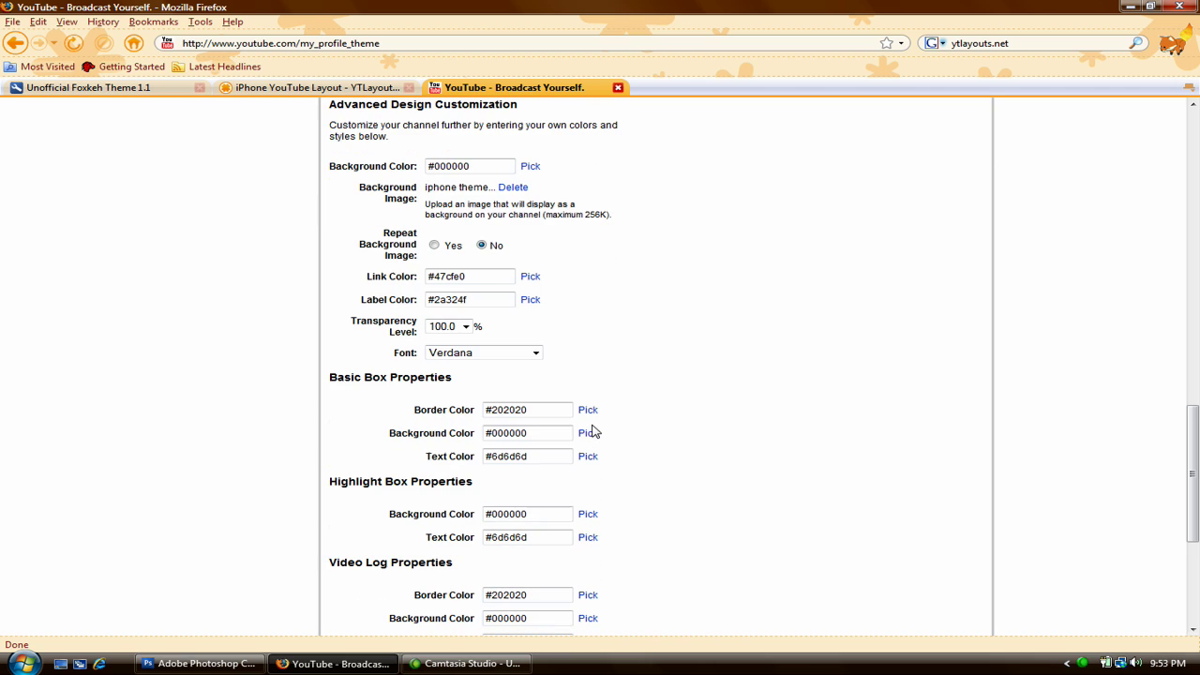
click(535, 354)
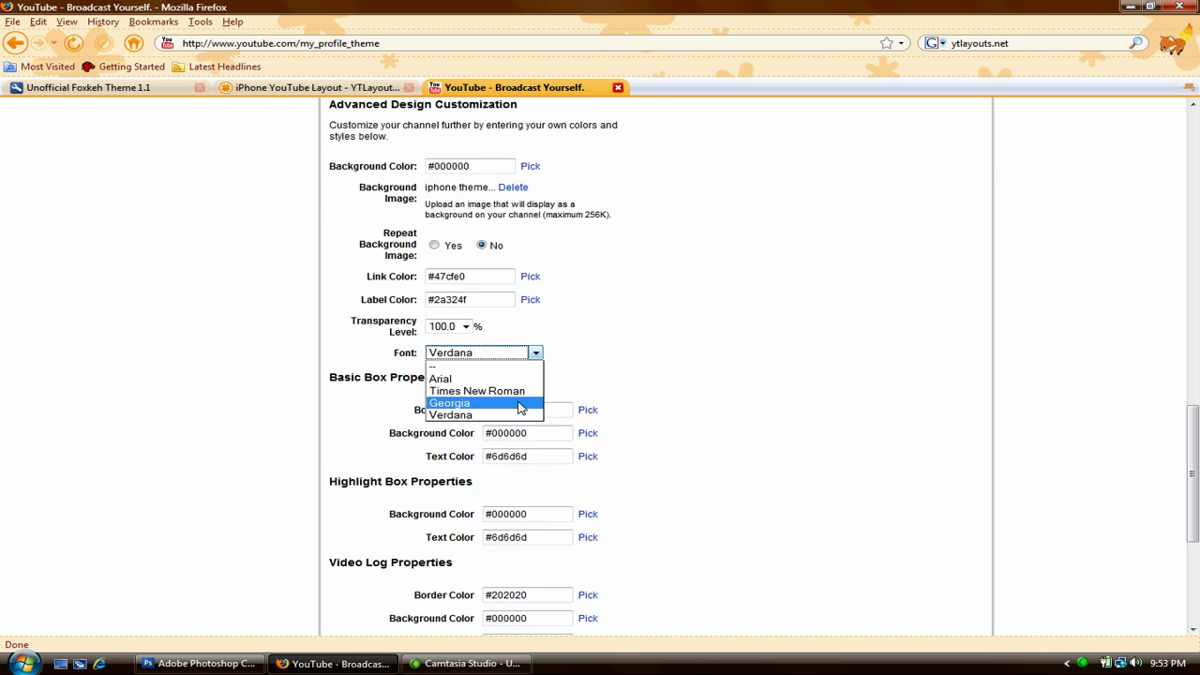
click(653, 356)
click(319, 87)
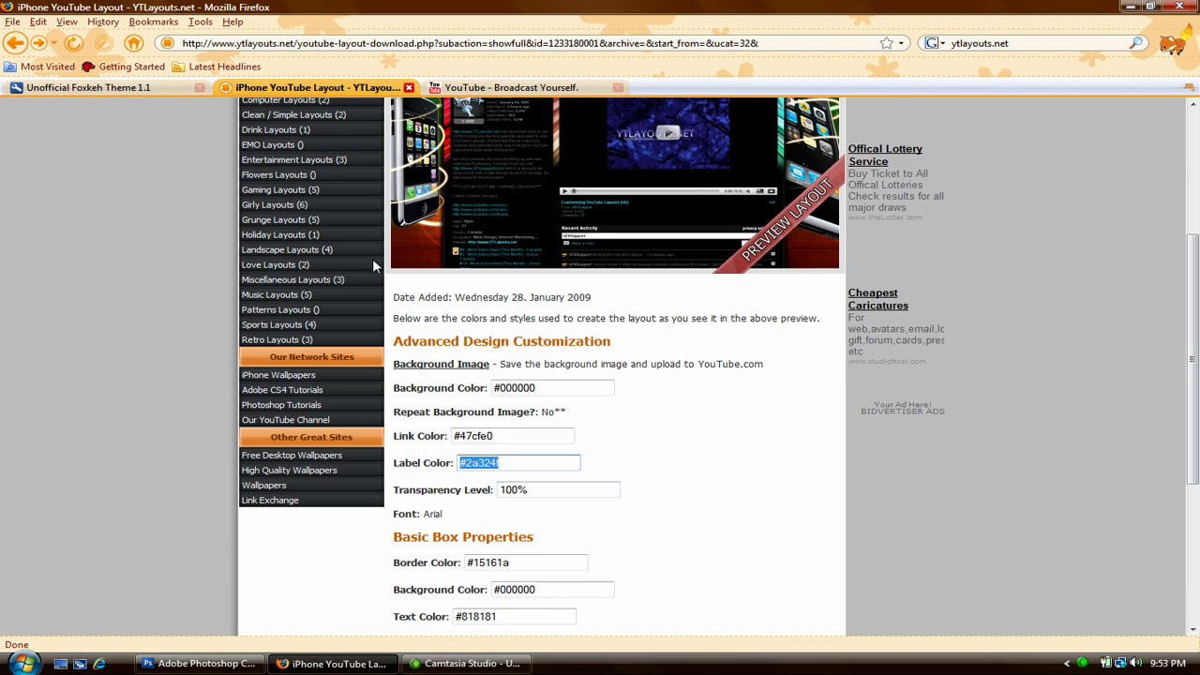
click(662, 522)
scroll(662, 522, down, 2)
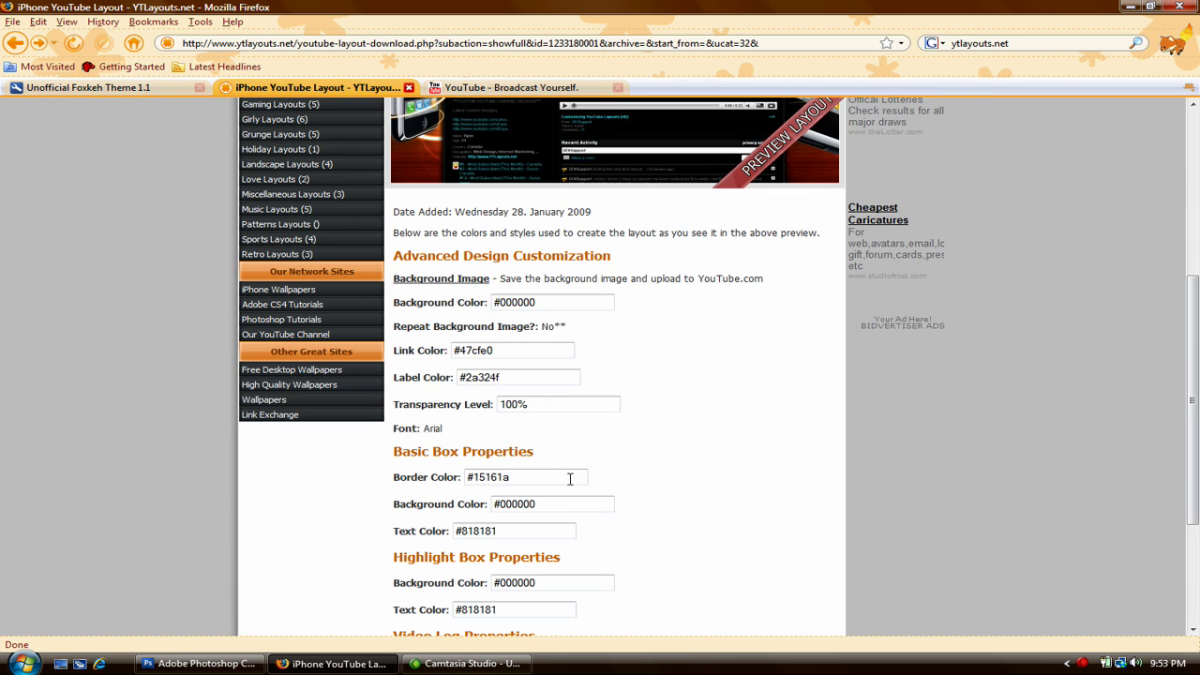
drag(448, 429, 366, 430)
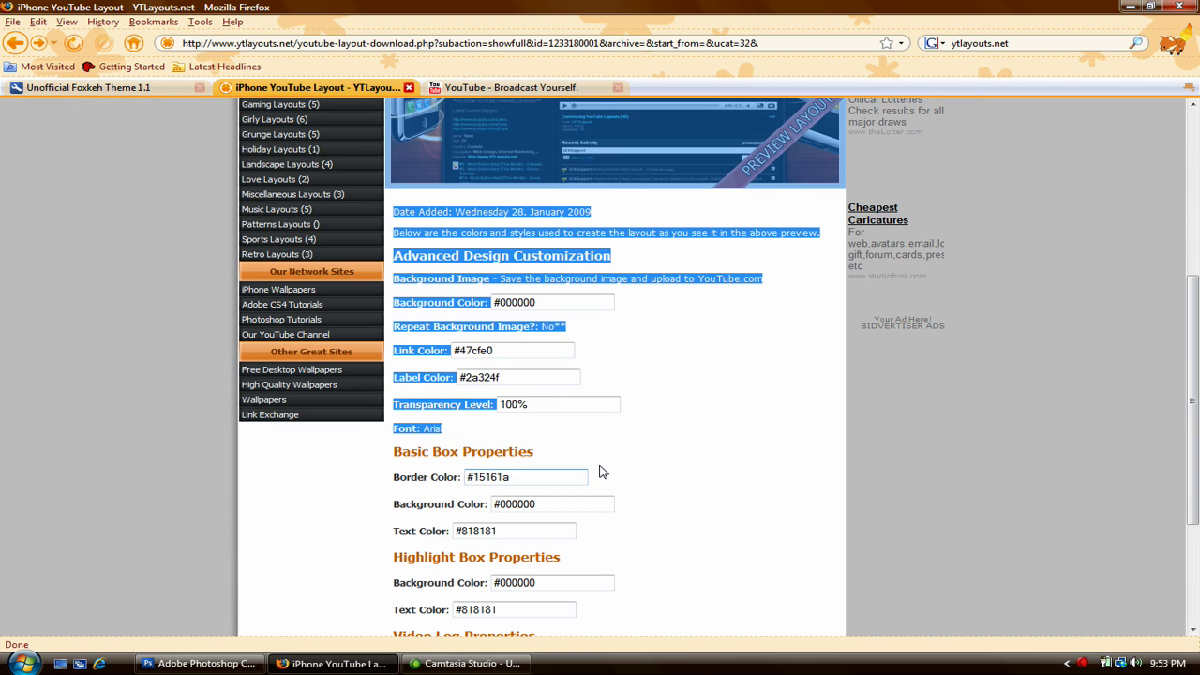
Set the channel's Border Color under Basic Box Properties to #15161a, copied from the layout's download page.
drag(600, 471, 402, 469)
key(ctrl+c)
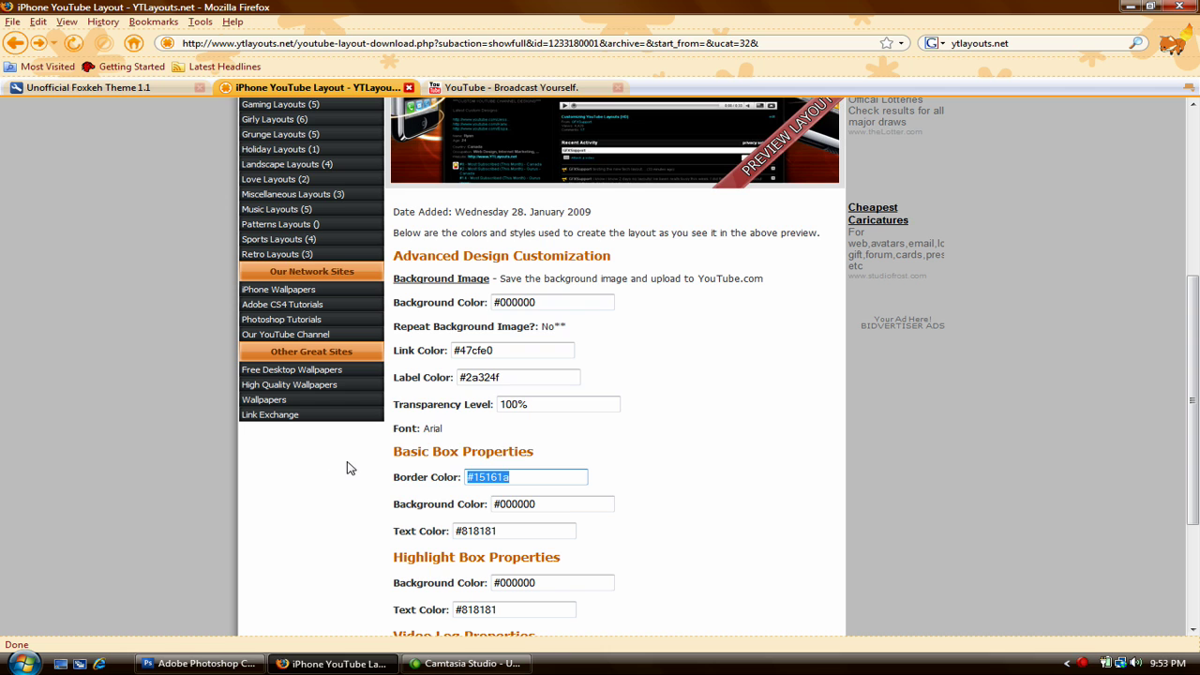
click(468, 87)
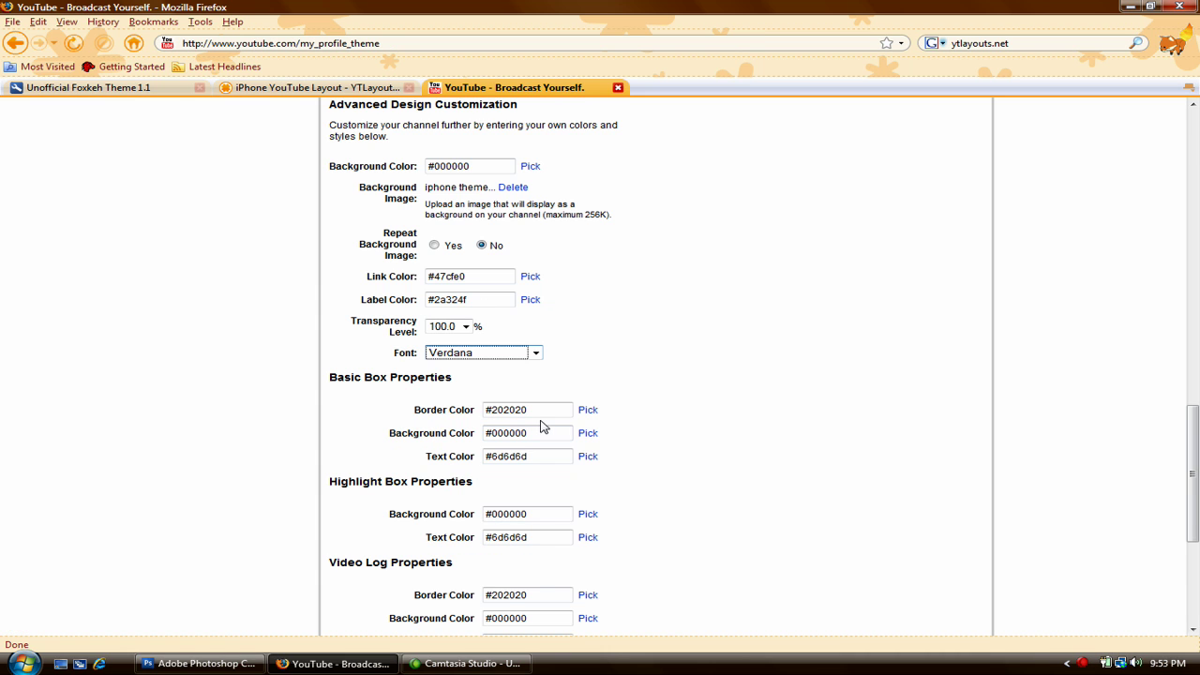
drag(563, 409, 401, 414)
key(ctrl+v)
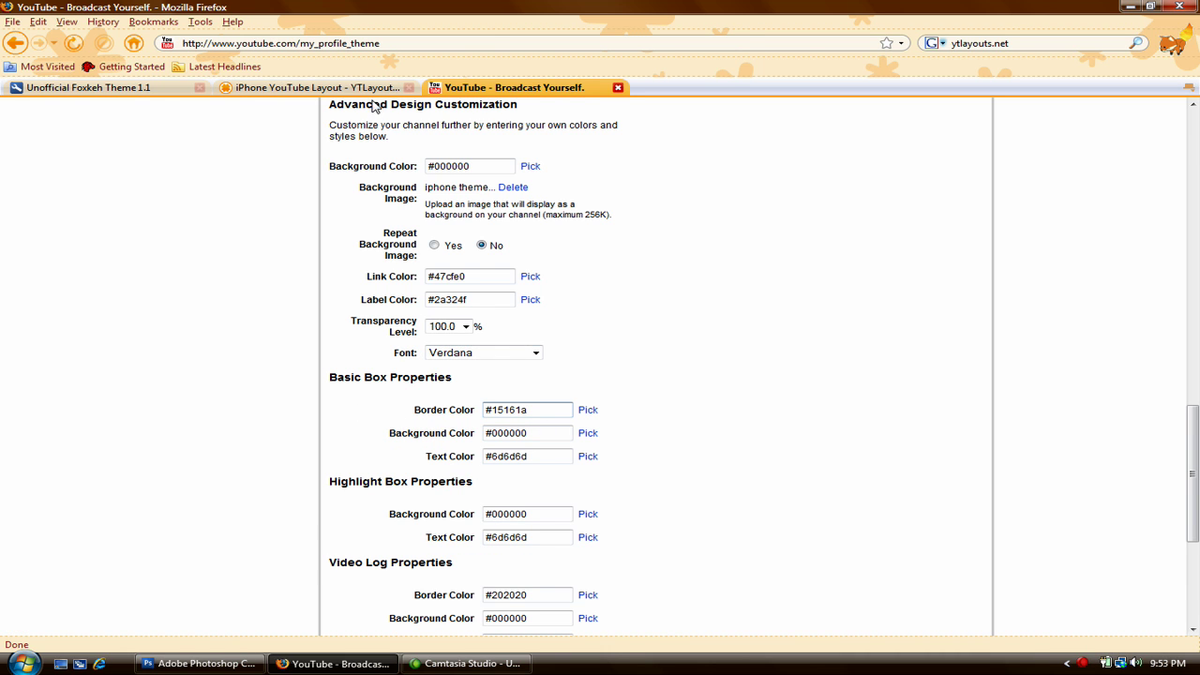
Replace the channel's Basic Box Background Color with the layout page's value #000000.
click(309, 87)
drag(543, 504, 388, 506)
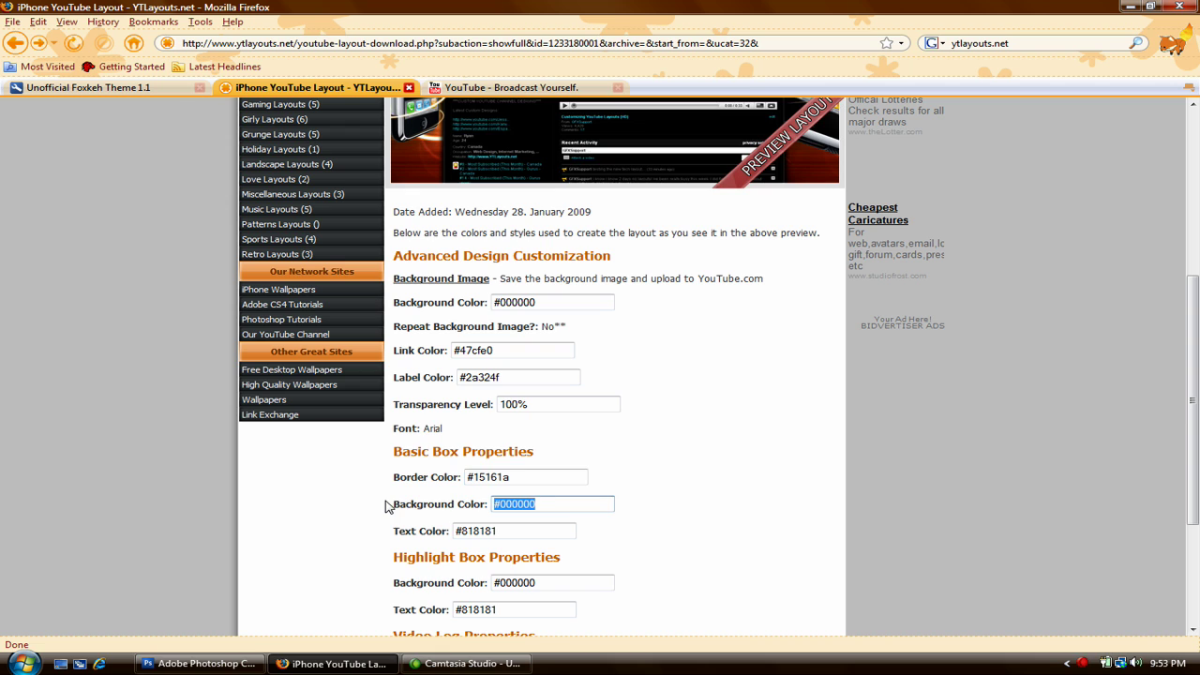
click(506, 87)
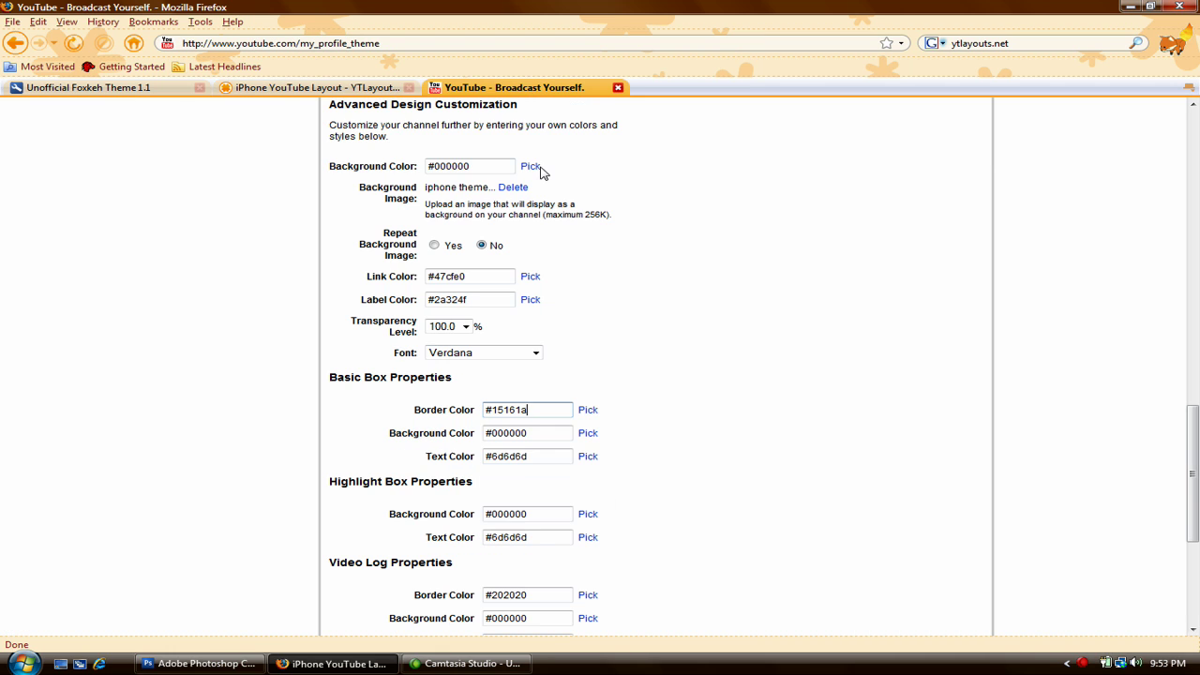
drag(530, 434, 356, 425)
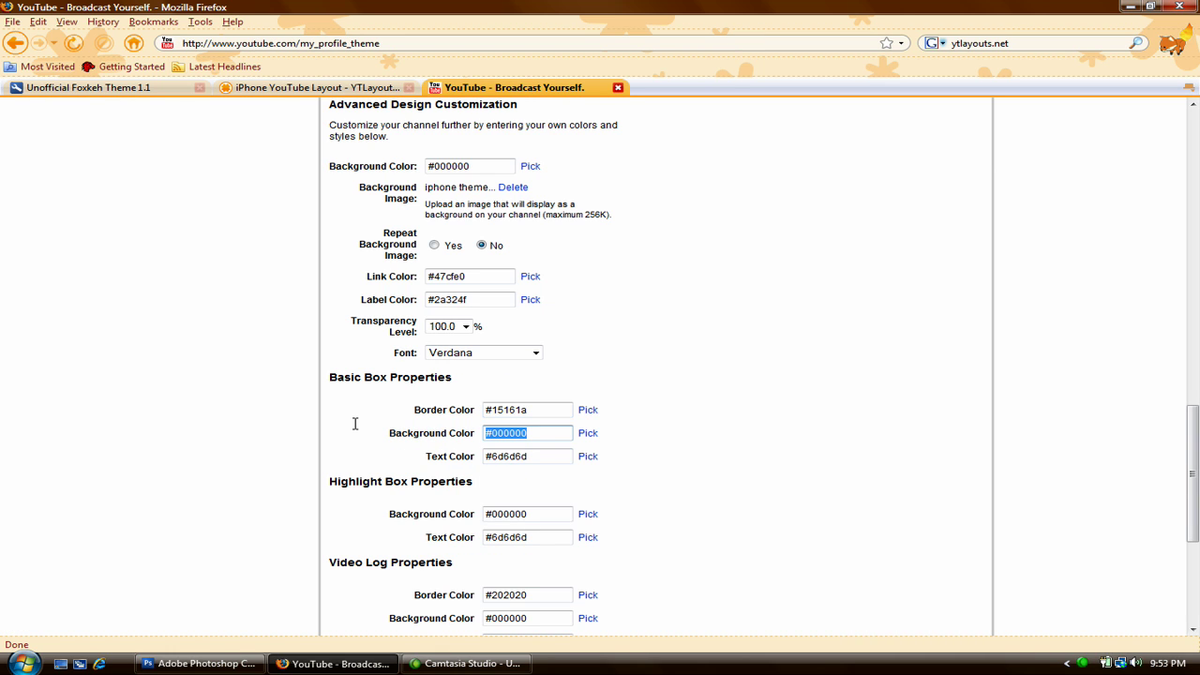
Copy the layout's Basic Box Text Color #818181 into the channel's Basic Box Properties.
click(379, 87)
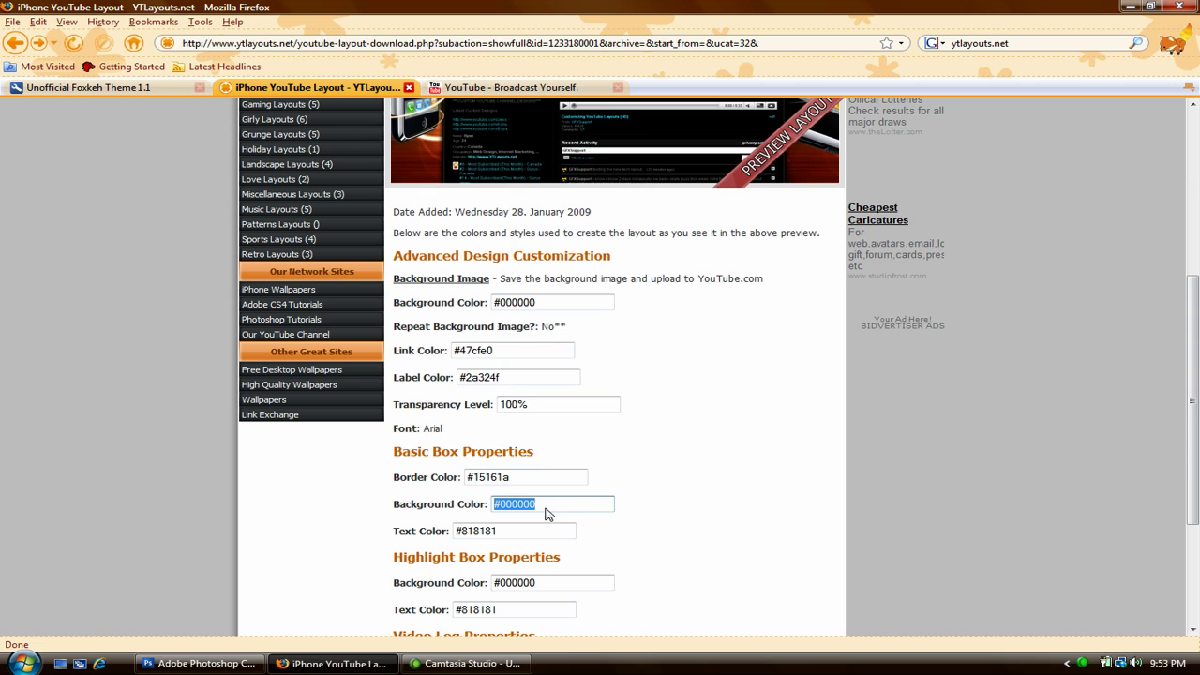
drag(535, 533, 394, 534)
key(ctrl+c)
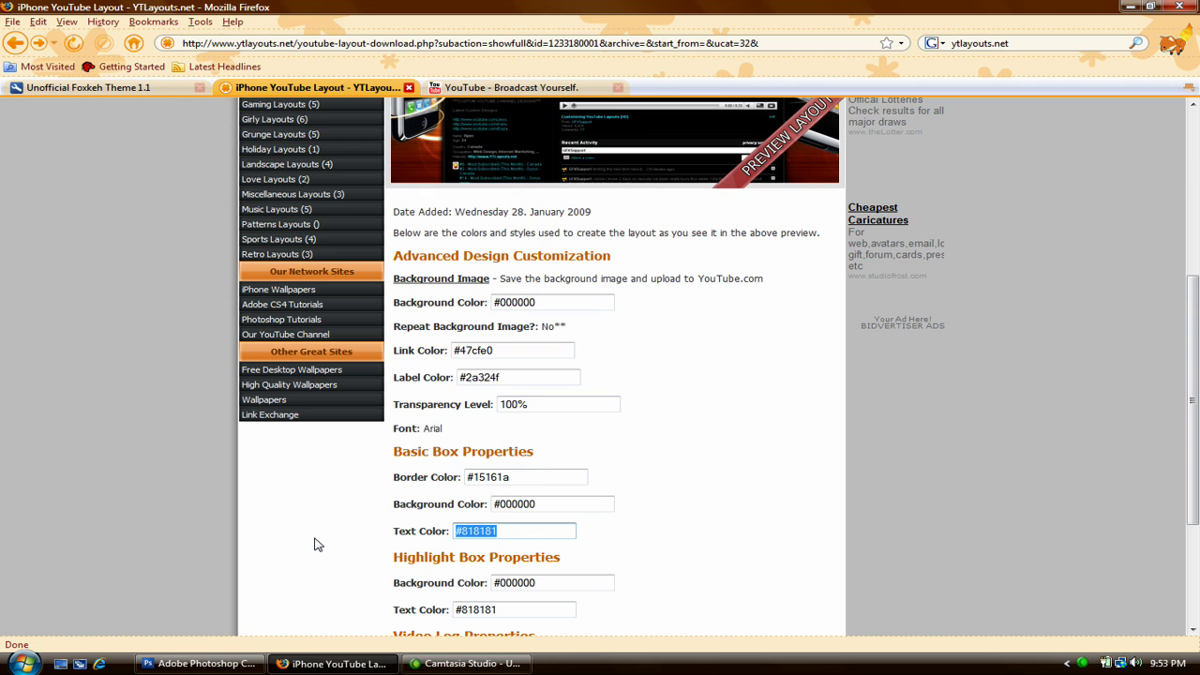
click(511, 88)
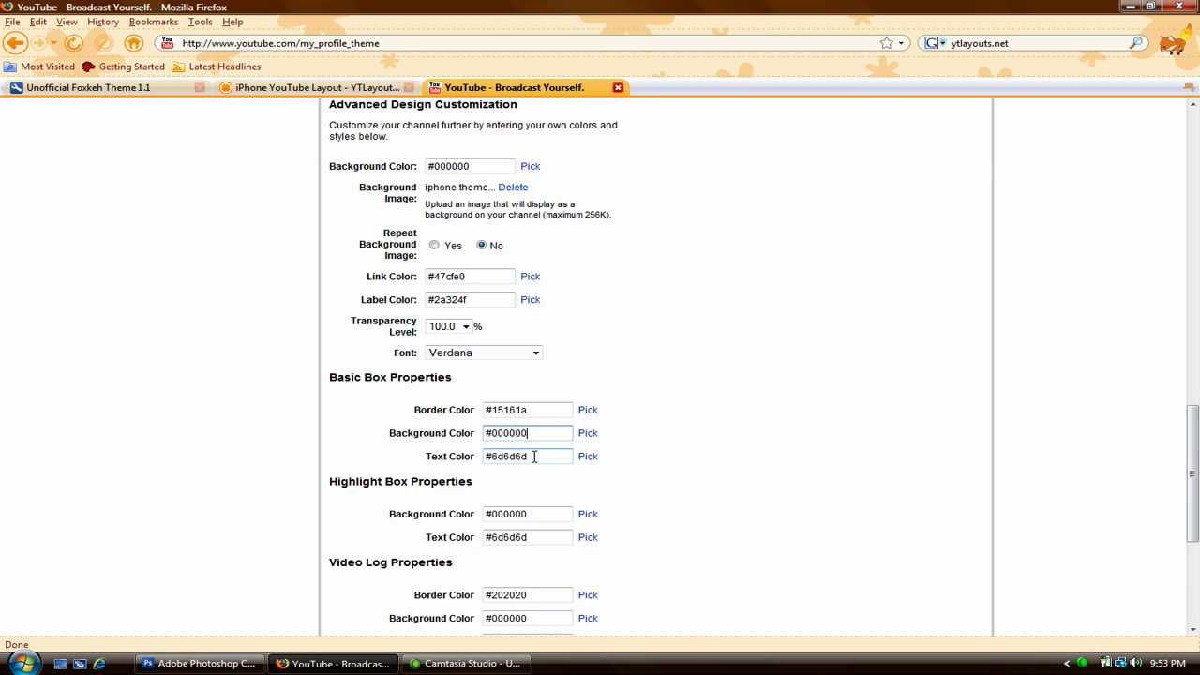
drag(534, 456, 370, 456)
key(ctrl+v)
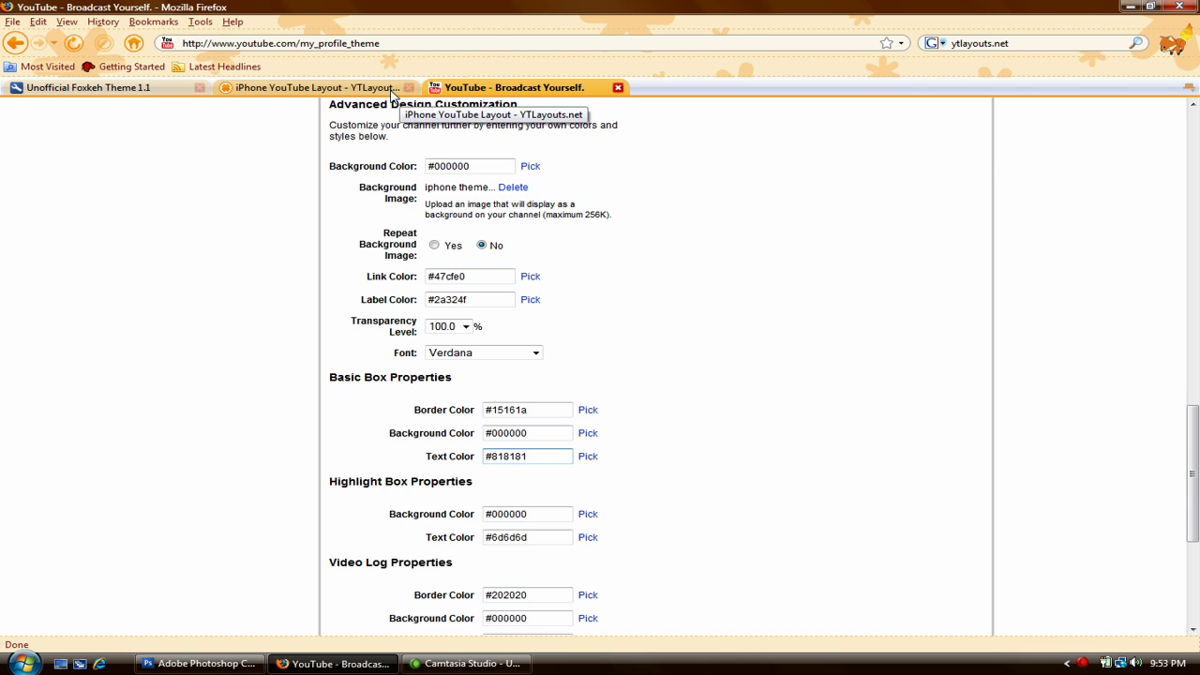
Set the channel's Background Color under Highlight Box Properties to the layout page's value #000000.
click(356, 88)
scroll(683, 568, down, 3)
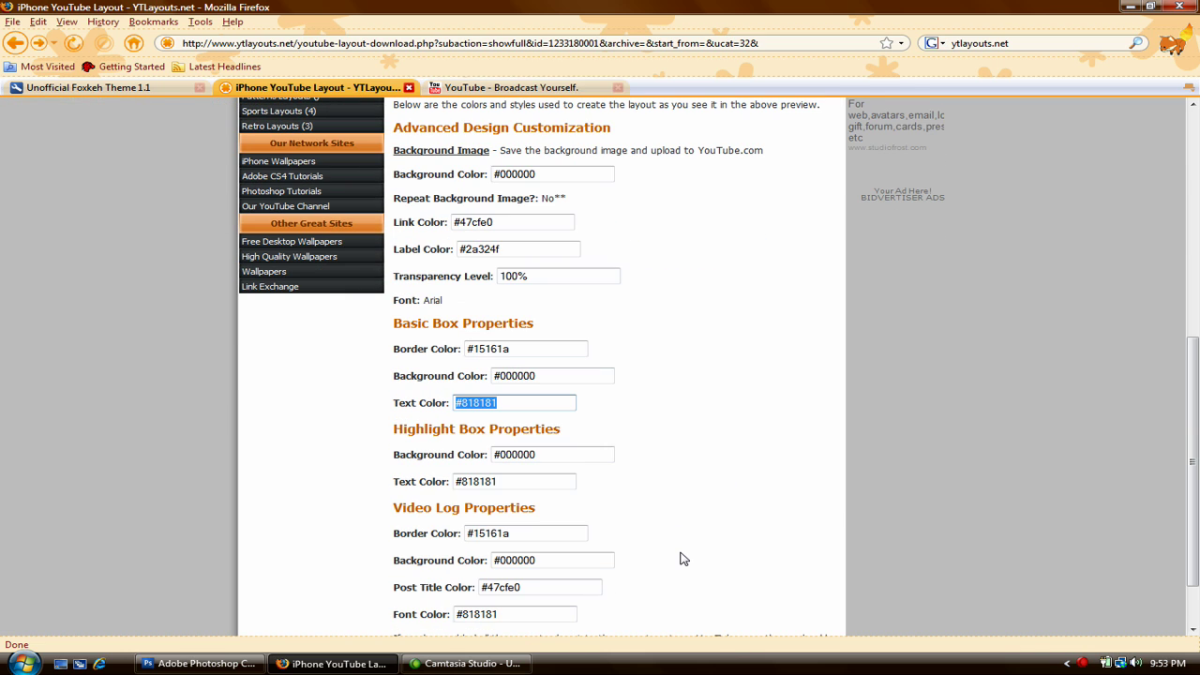
drag(542, 452, 401, 441)
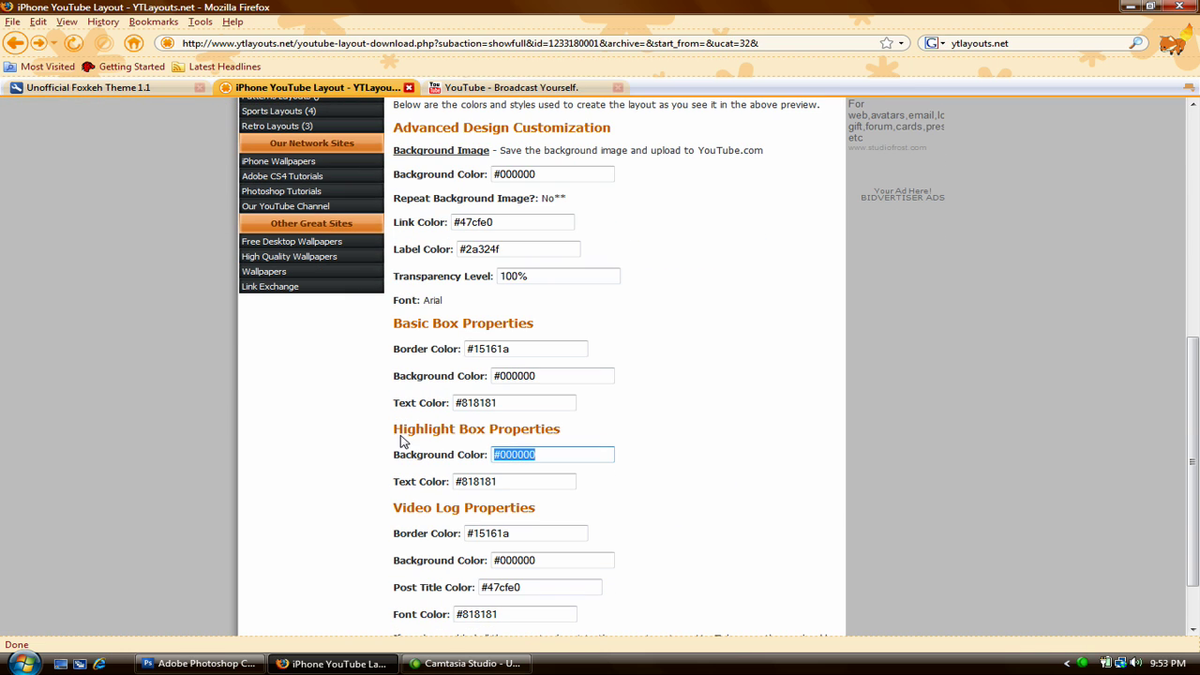
click(461, 86)
drag(534, 514, 330, 507)
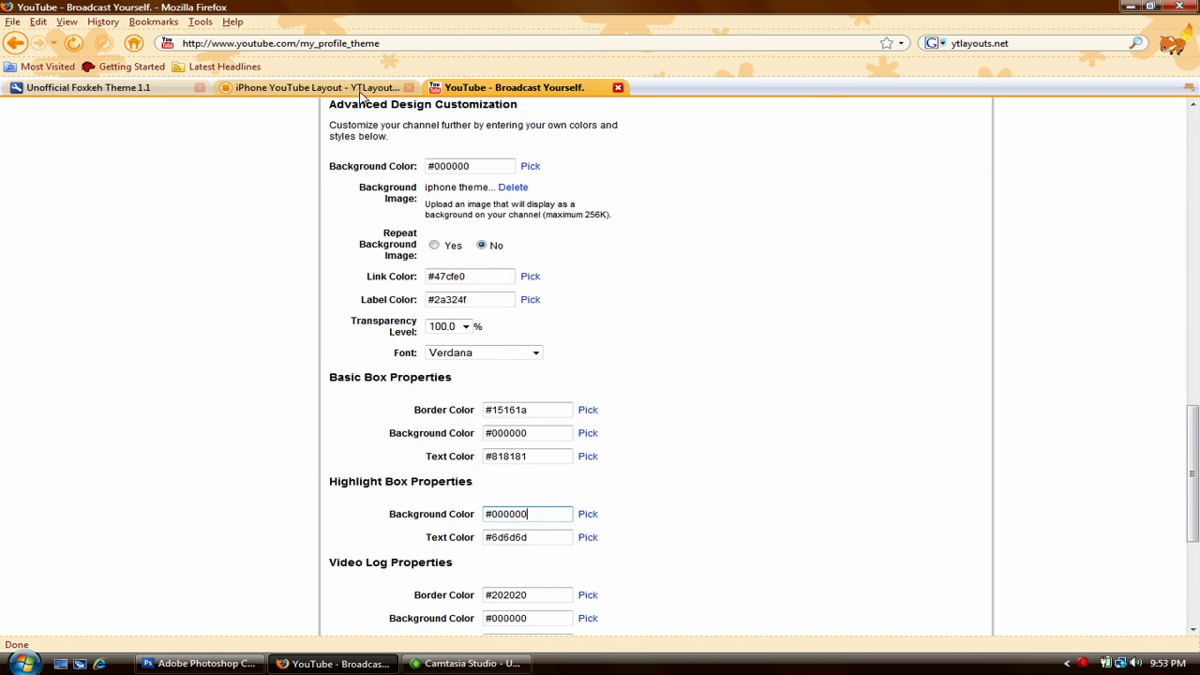
Copy the layout's Highlight Box Text Color #818181 into the channel's Highlight Box Properties.
click(310, 87)
drag(513, 482, 354, 478)
key(ctrl+c)
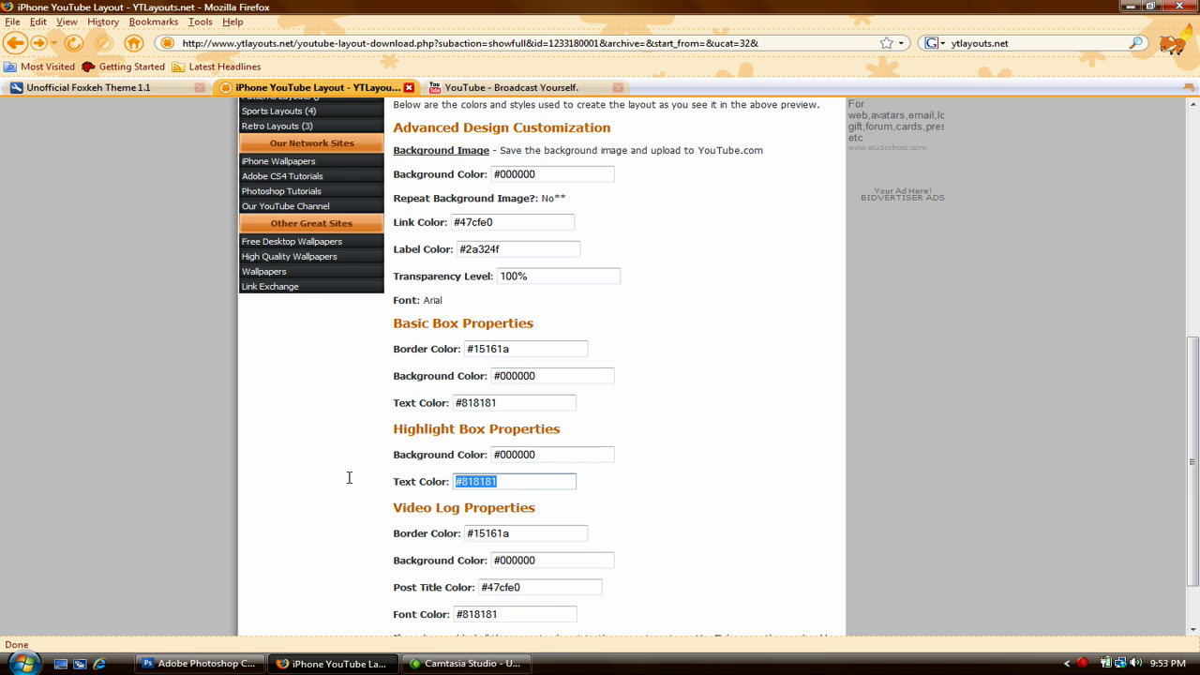
click(511, 88)
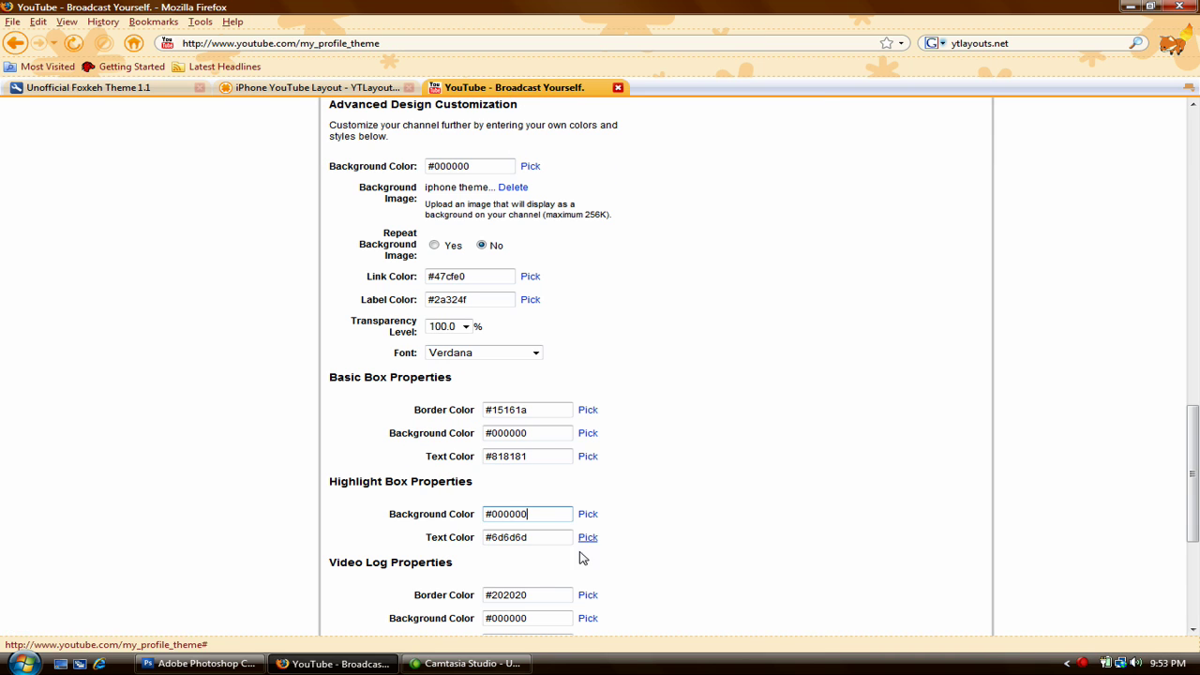
key(ctrl+v)
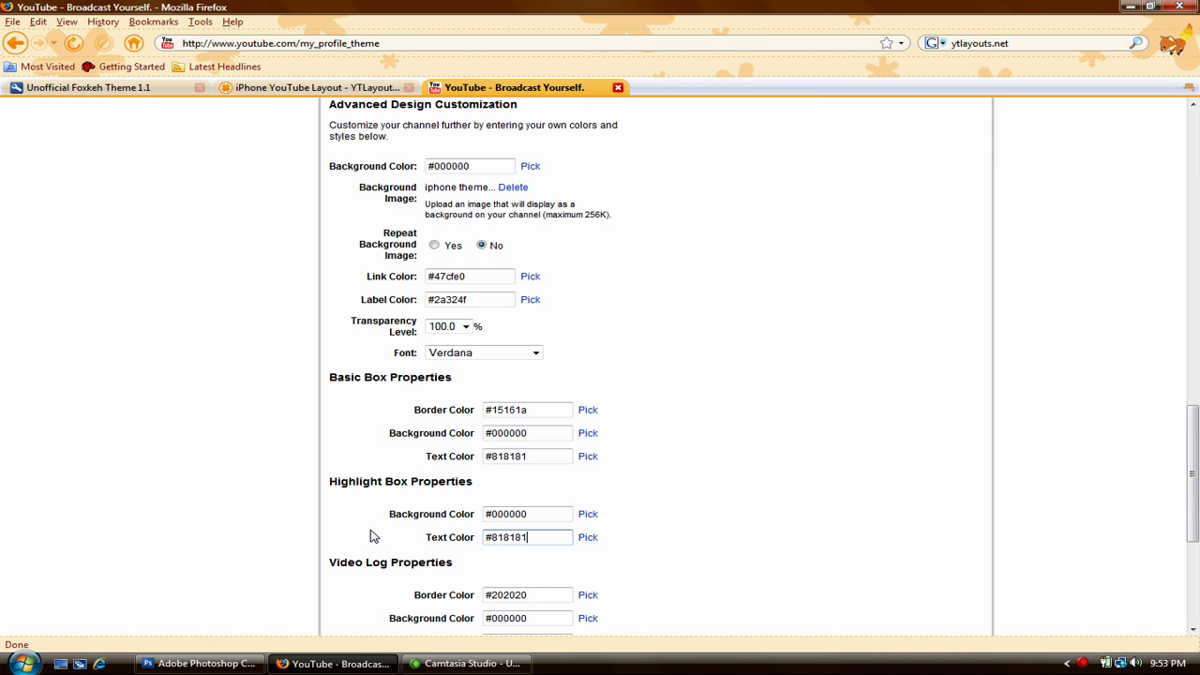
Copy the layout's Video Log Border Color #15161a into the channel's Video Log Properties.
click(317, 87)
triple_click(558, 482)
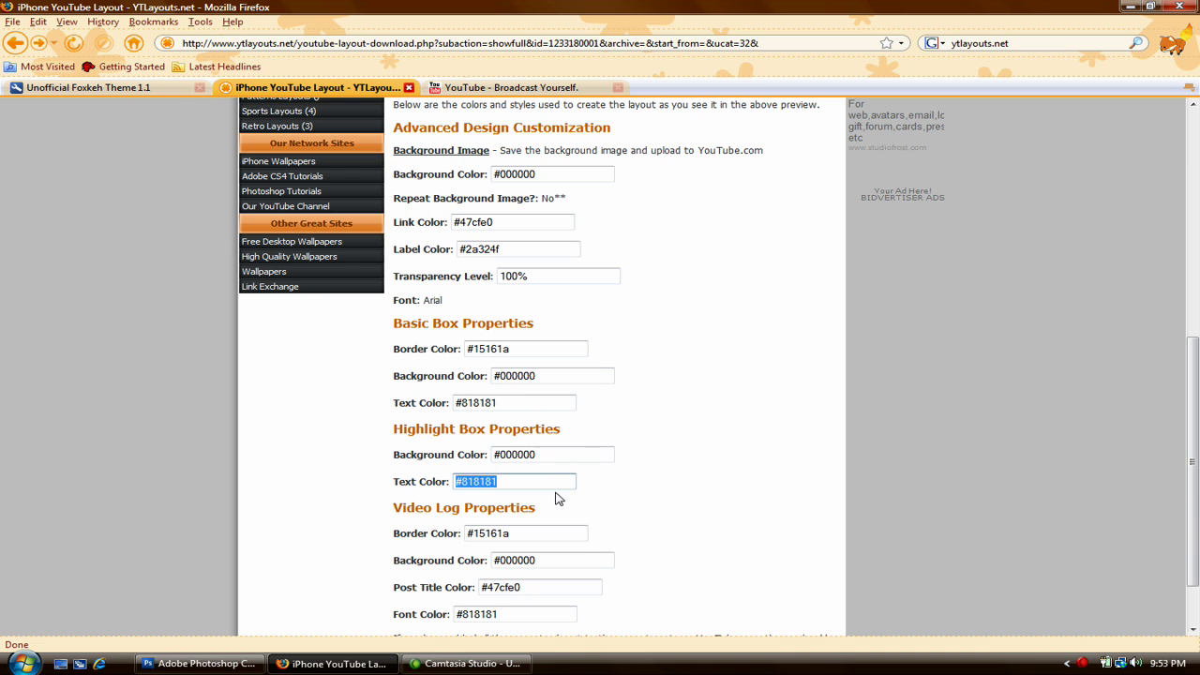
click(643, 522)
scroll(643, 522, down, 1)
triple_click(568, 491)
key(ctrl+c)
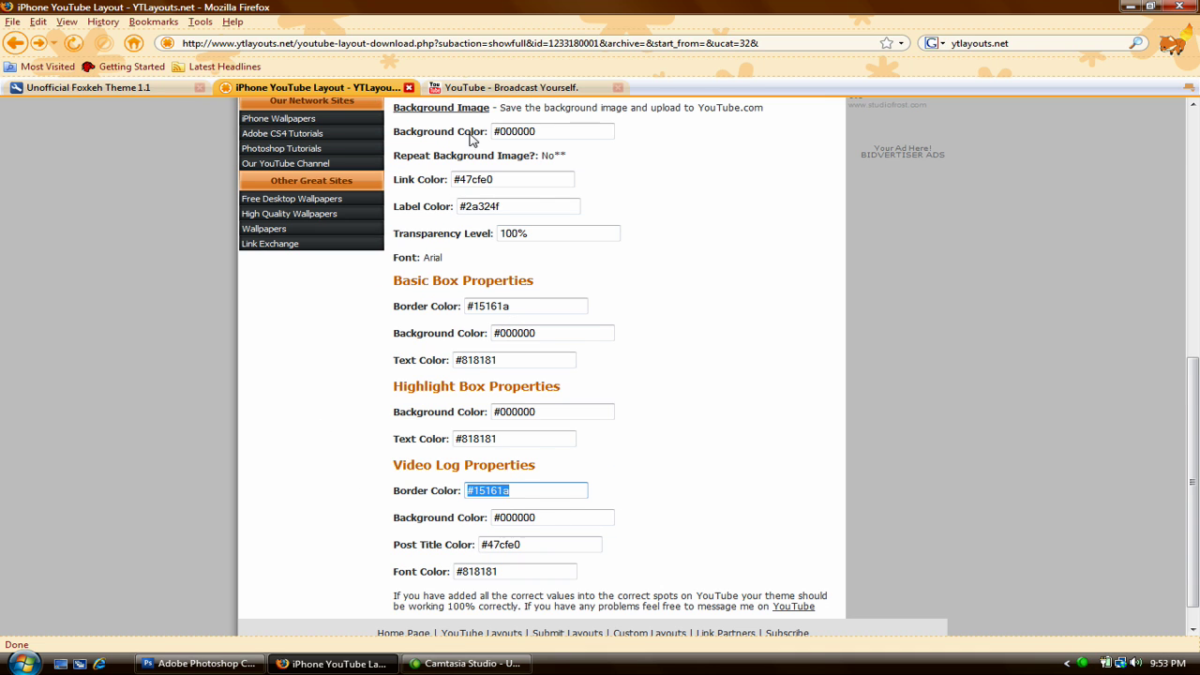
click(507, 87)
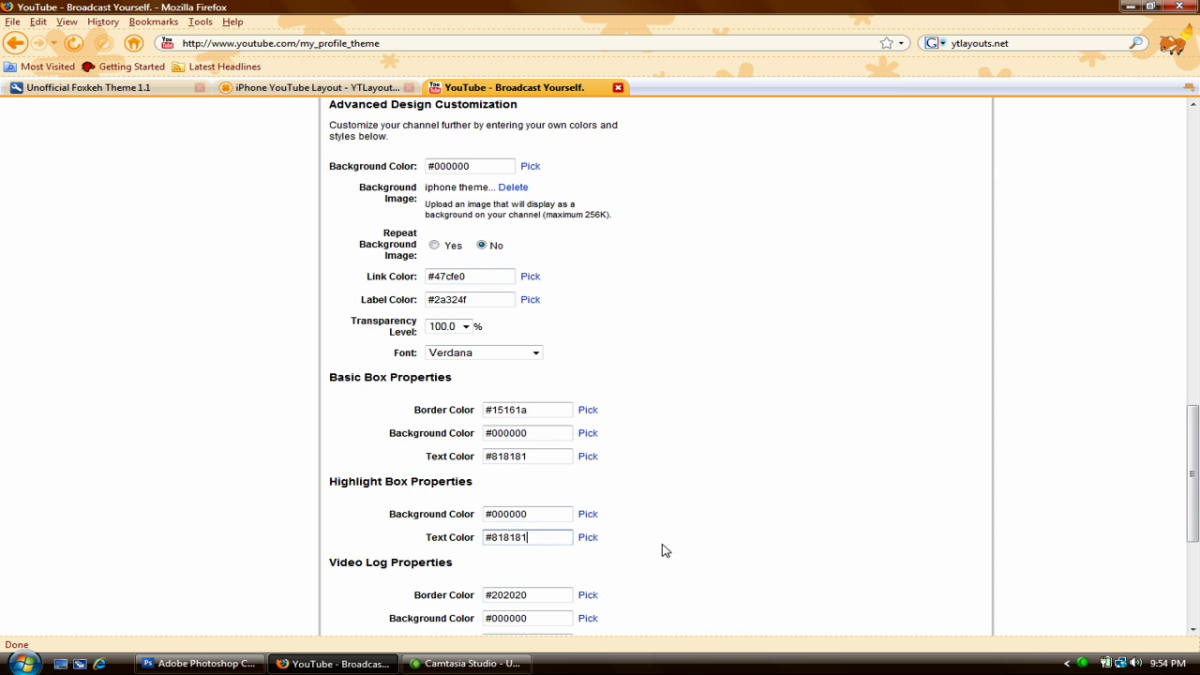
scroll(665, 549, down, 2)
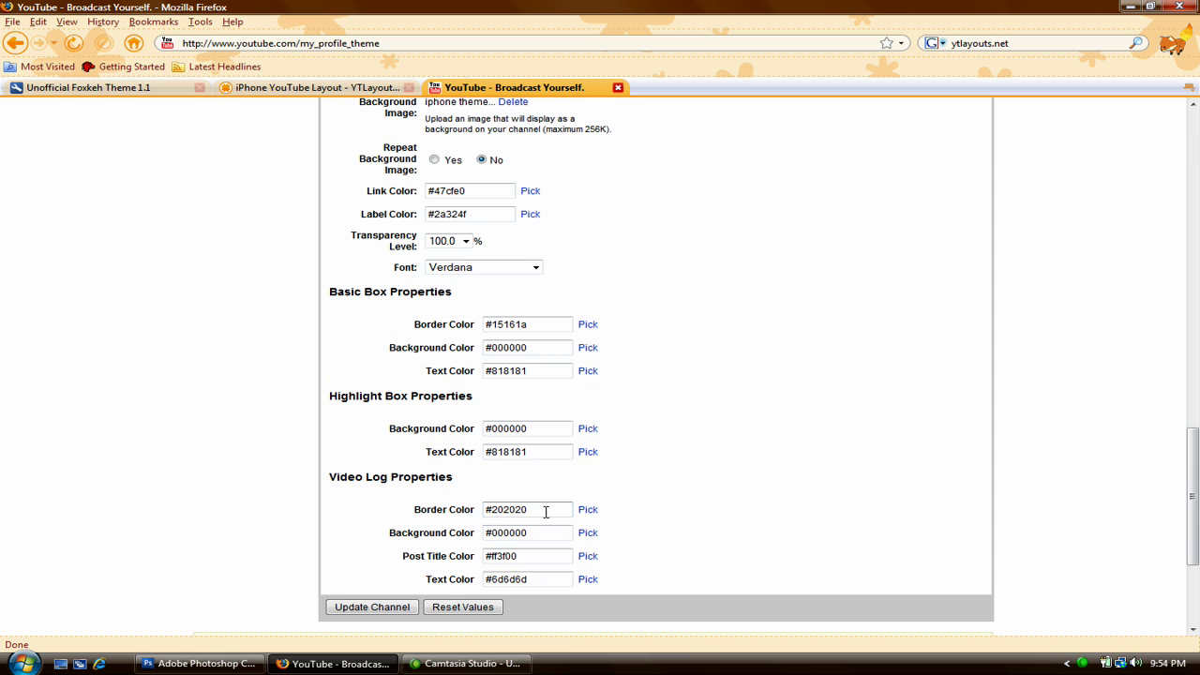
triple_click(537, 510)
key(ctrl+v)
Replace the channel's Video Log Background Color with the layout page's value #000000.
click(316, 88)
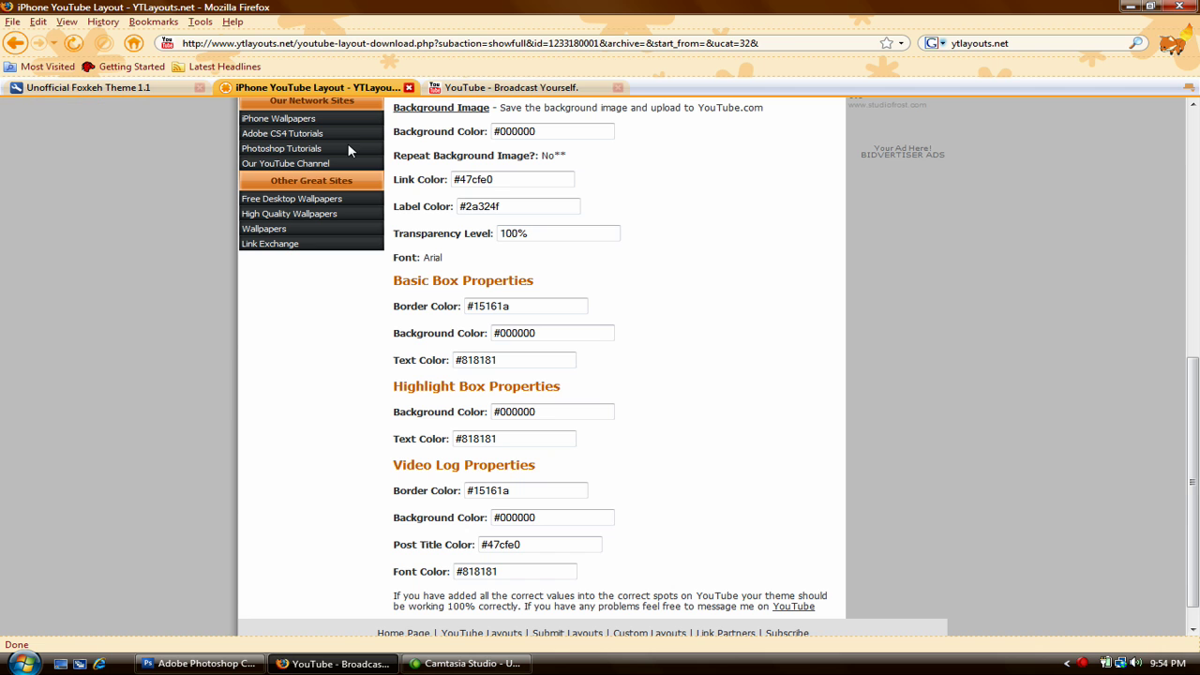
triple_click(537, 518)
key(ctrl+c)
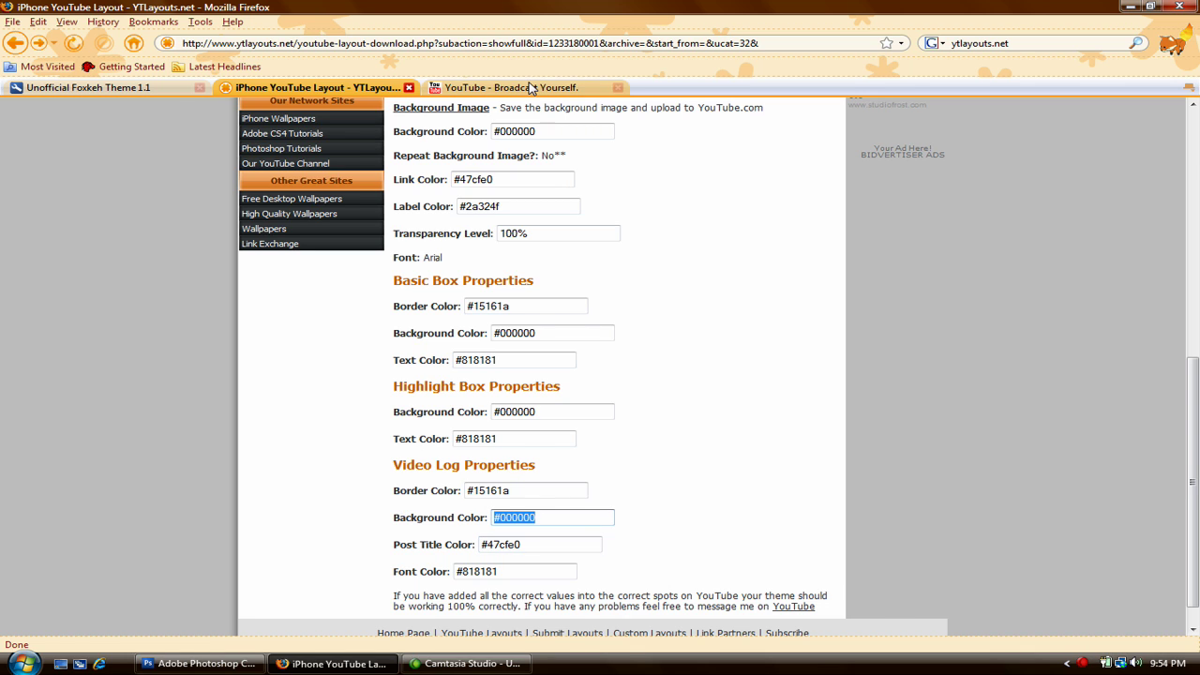
click(506, 87)
triple_click(530, 533)
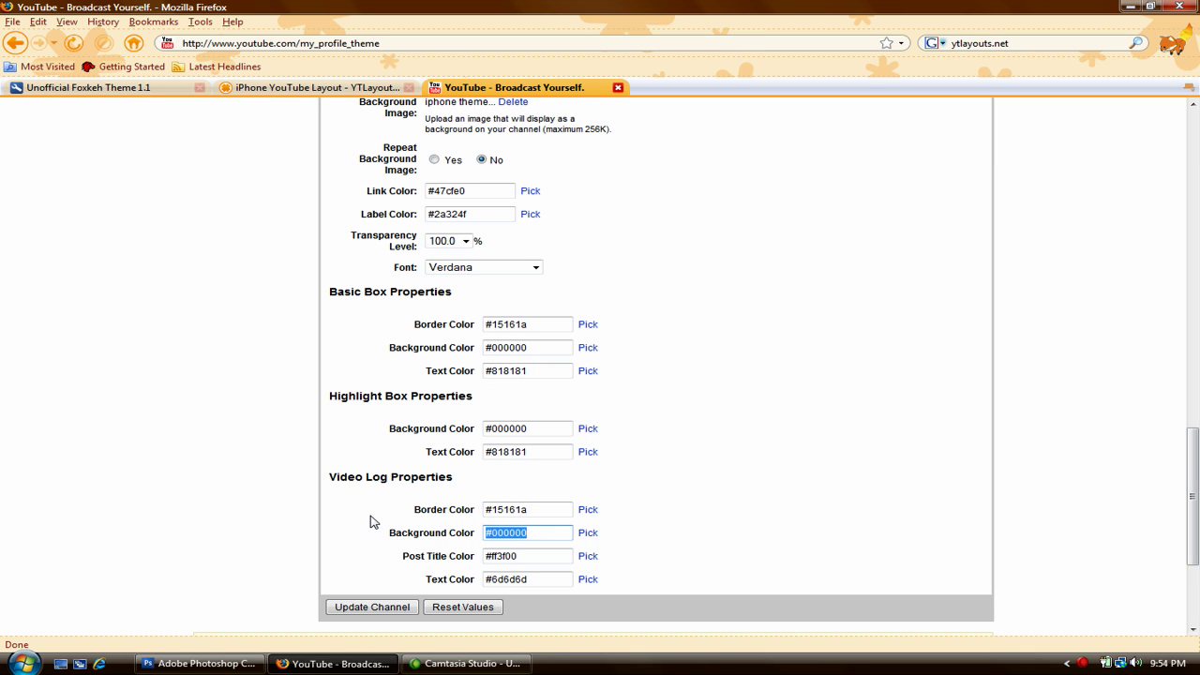
key(ctrl+v)
Copy the layout's Post Title Color #47cfe0 into the channel's Video Log Properties.
click(317, 87)
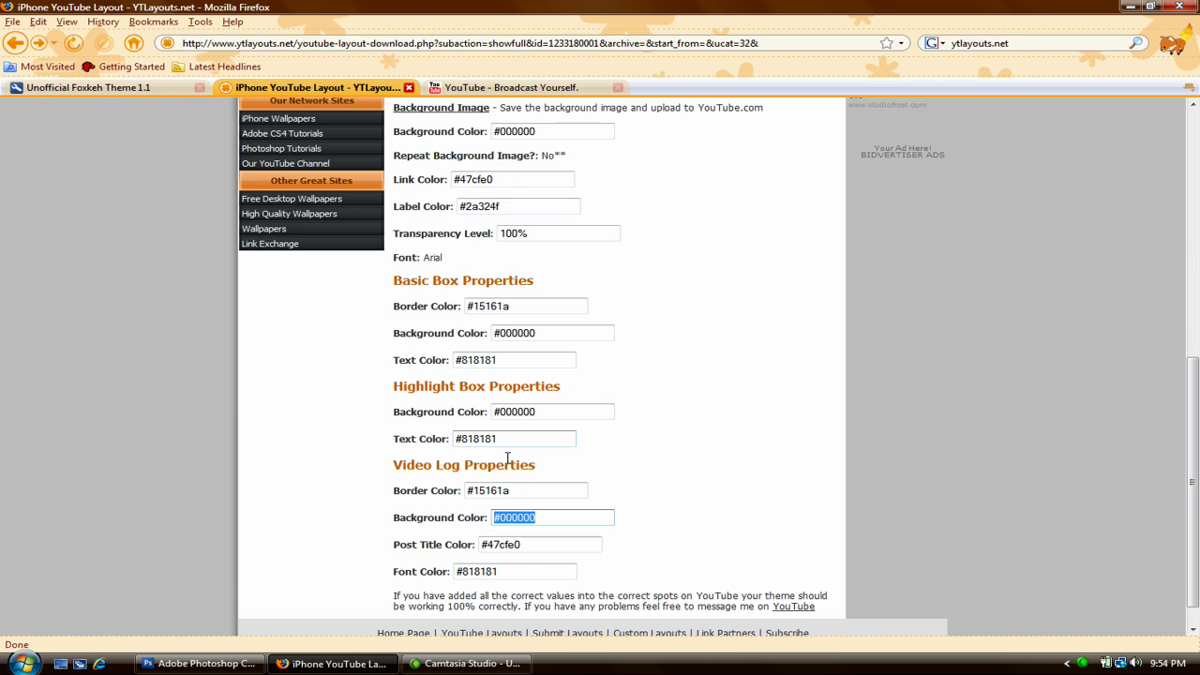
triple_click(527, 544)
key(ctrl+c)
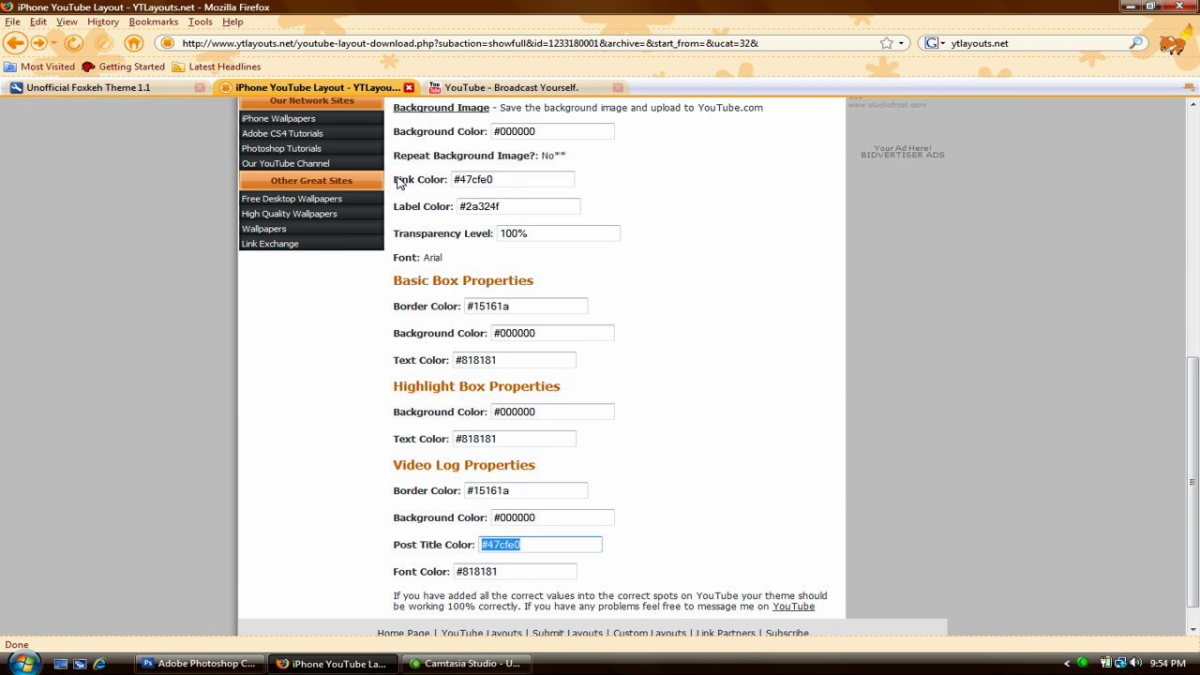
click(507, 87)
triple_click(520, 557)
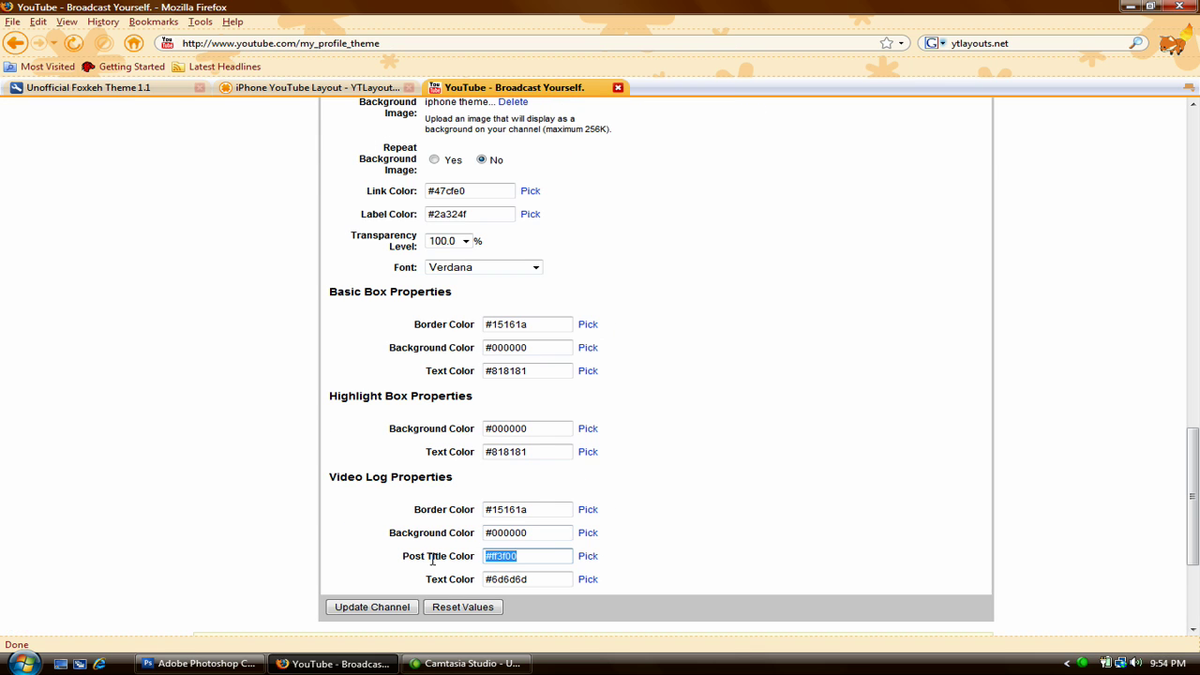
key(ctrl+v)
Set the channel's Video Log Text Color to #47cfe0, taken from the layout page's Font Color field.
click(371, 91)
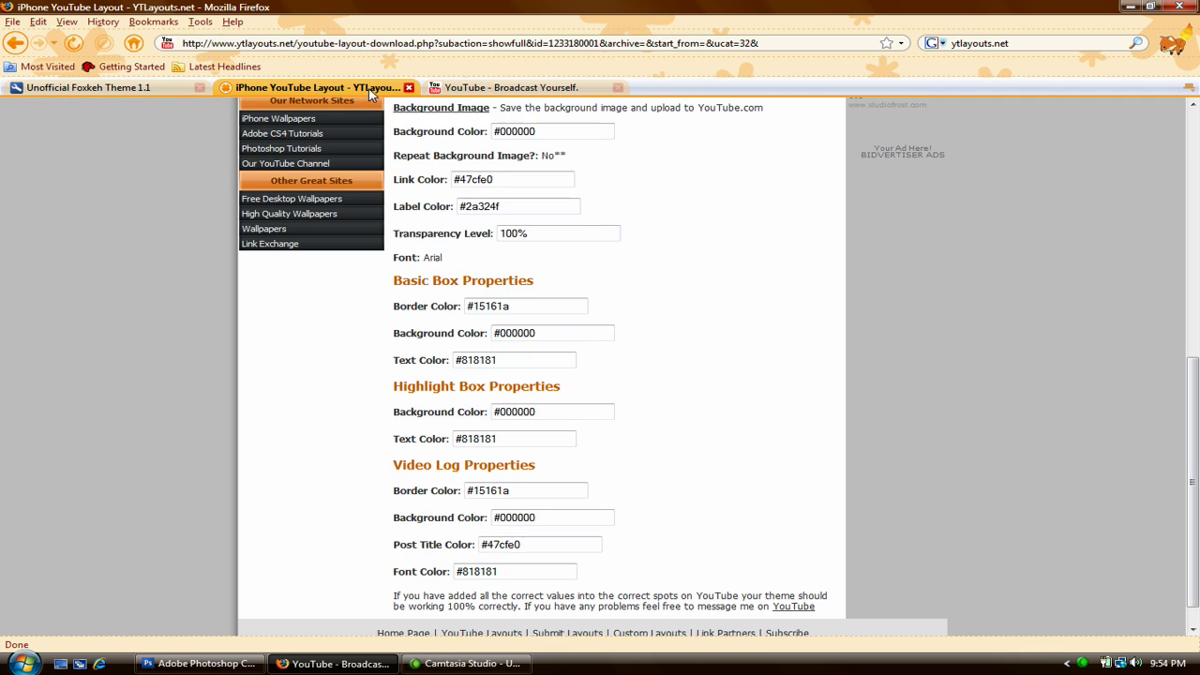
triple_click(497, 571)
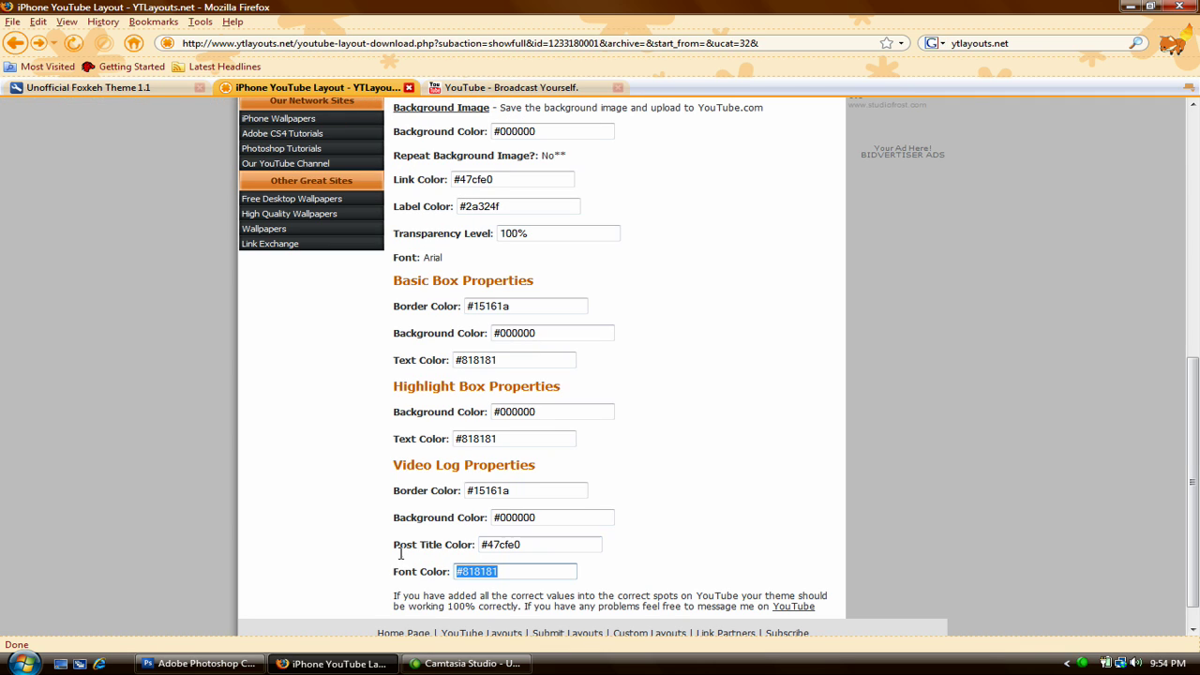
key(ctrl+v)
click(660, 518)
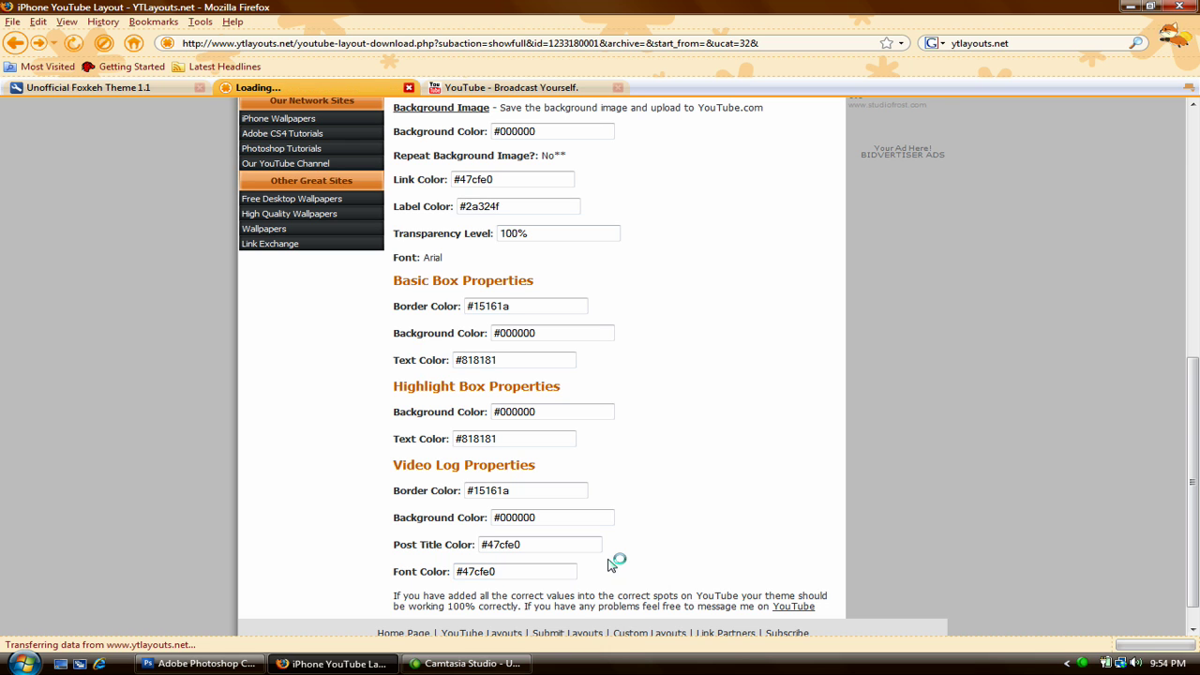
scroll(613, 546, down, 1)
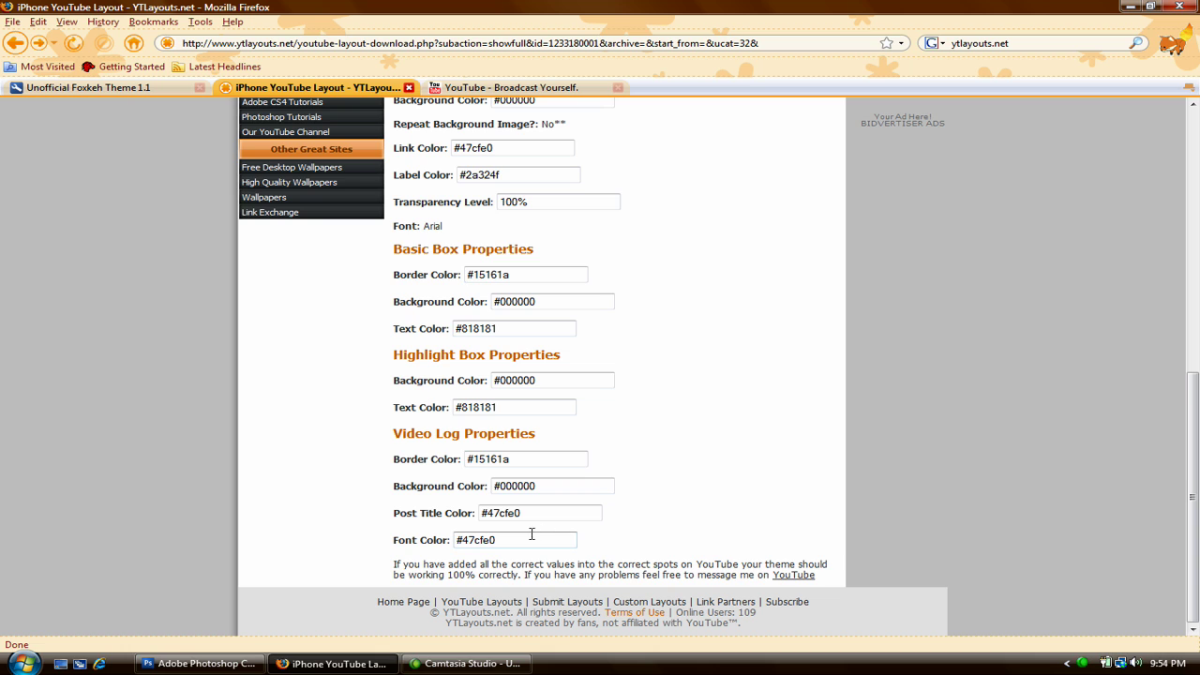
drag(528, 536, 377, 517)
key(ctrl+c)
key(ctrl+Tab)
click(515, 555)
key(Tab)
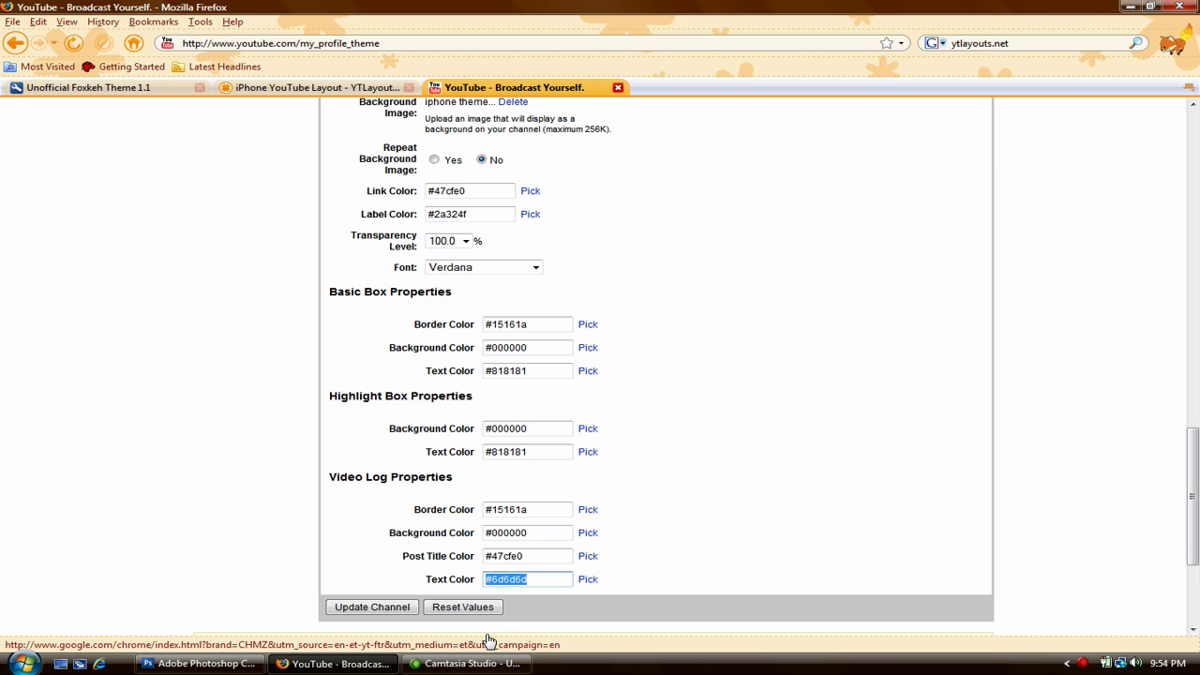
key(ctrl+v)
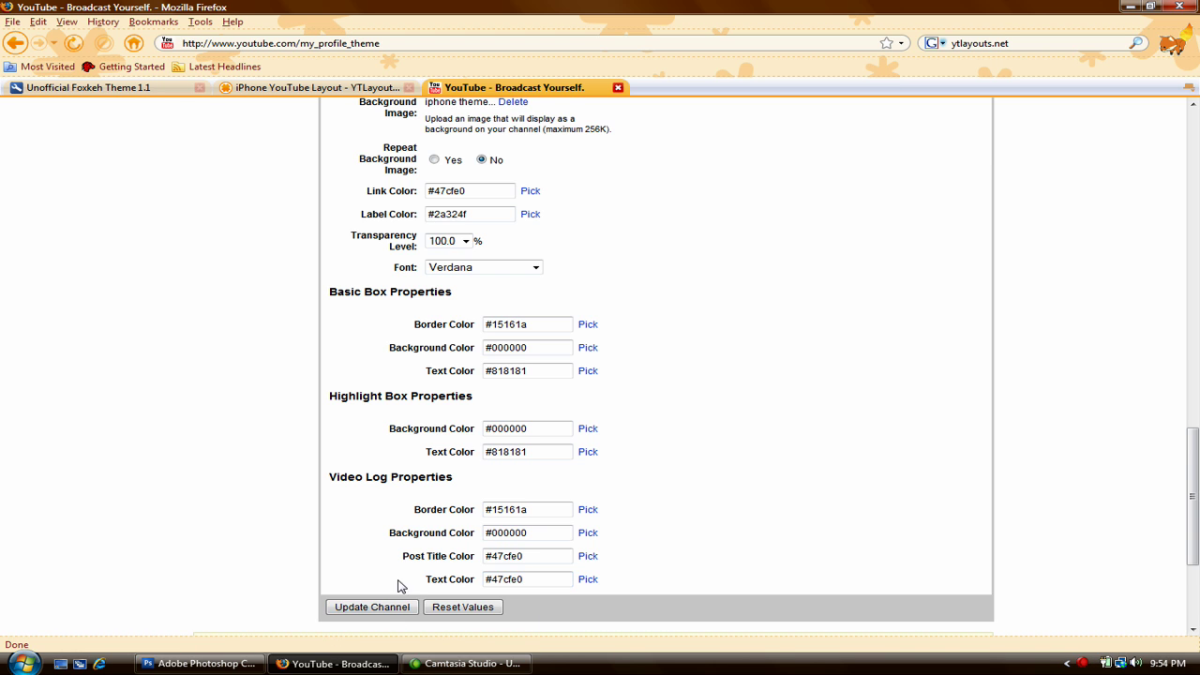
Update the channel to save the new design settings.
scroll(497, 553, up, 15)
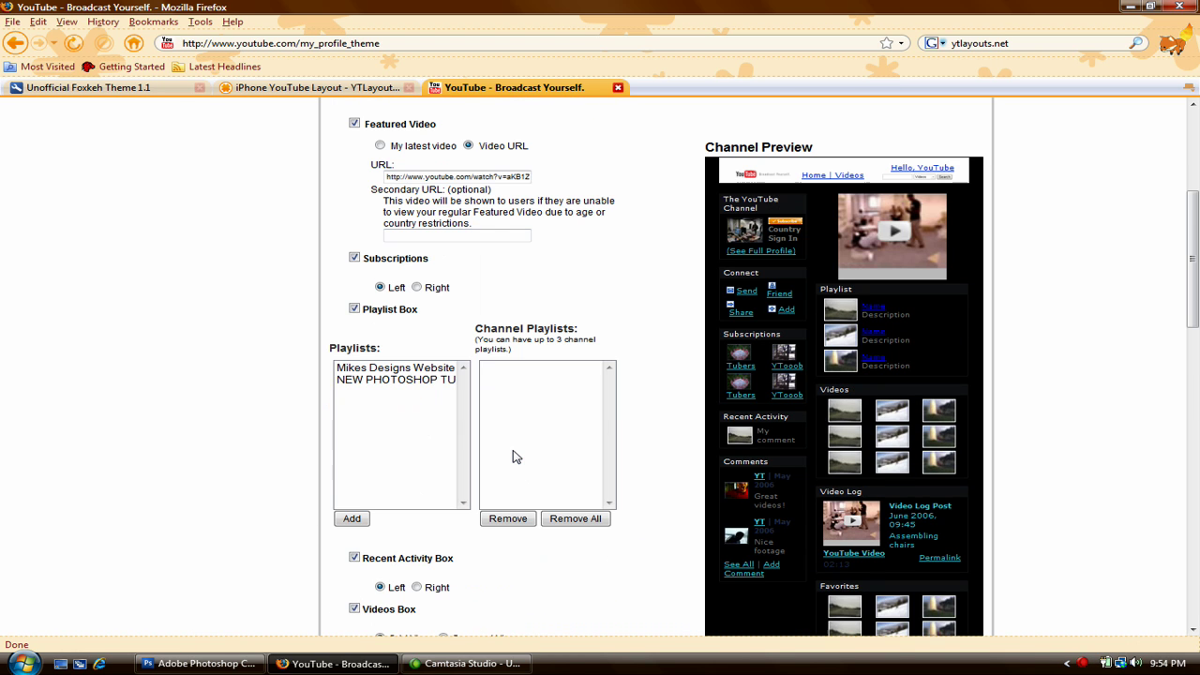
scroll(483, 403, up, 5)
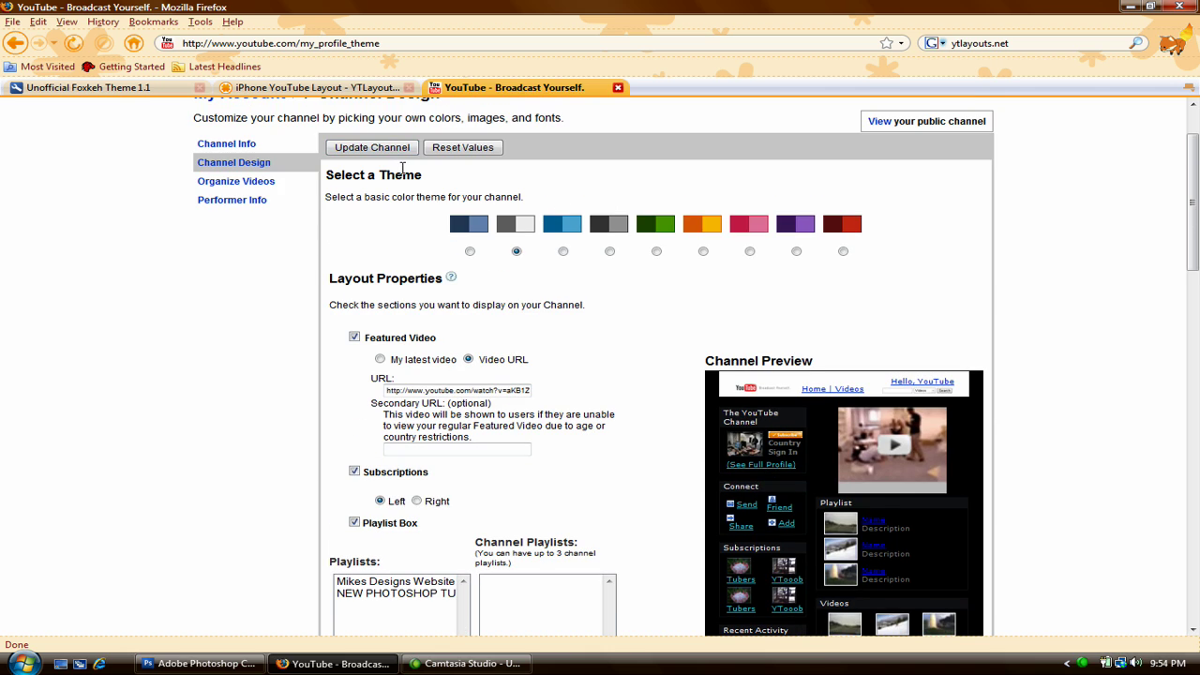
click(392, 149)
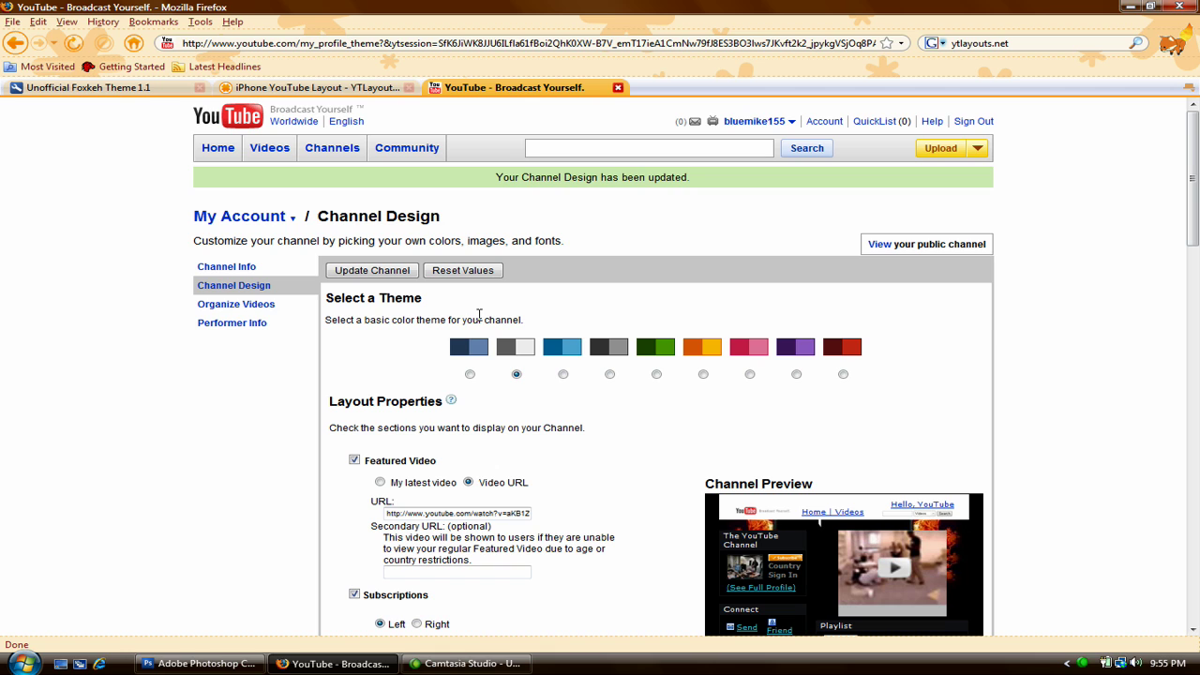
Check the browser's list of downloaded files and close it.
key(ctrl+j)
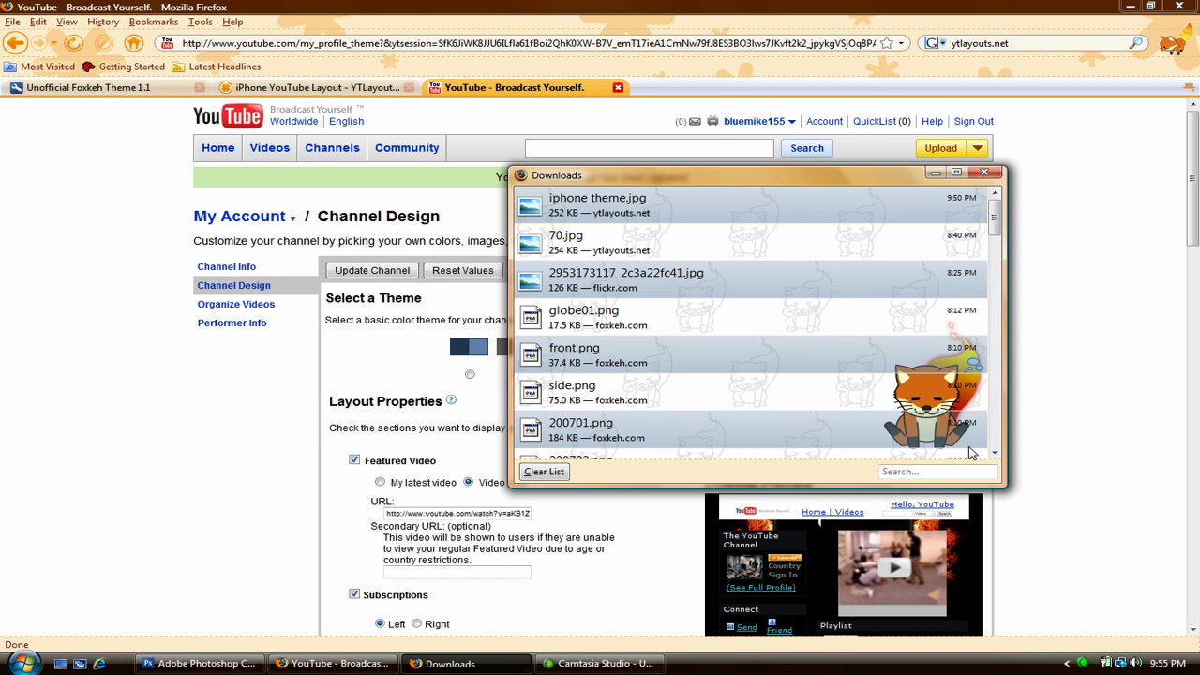
drag(1001, 482, 1023, 522)
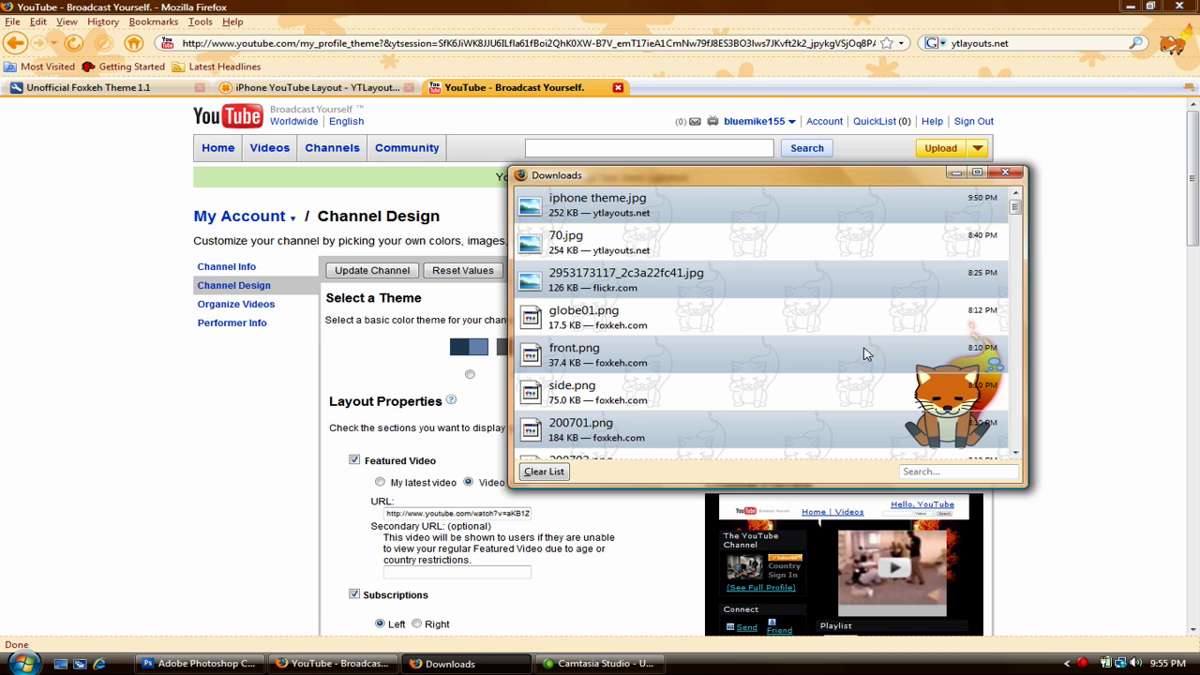
click(1004, 172)
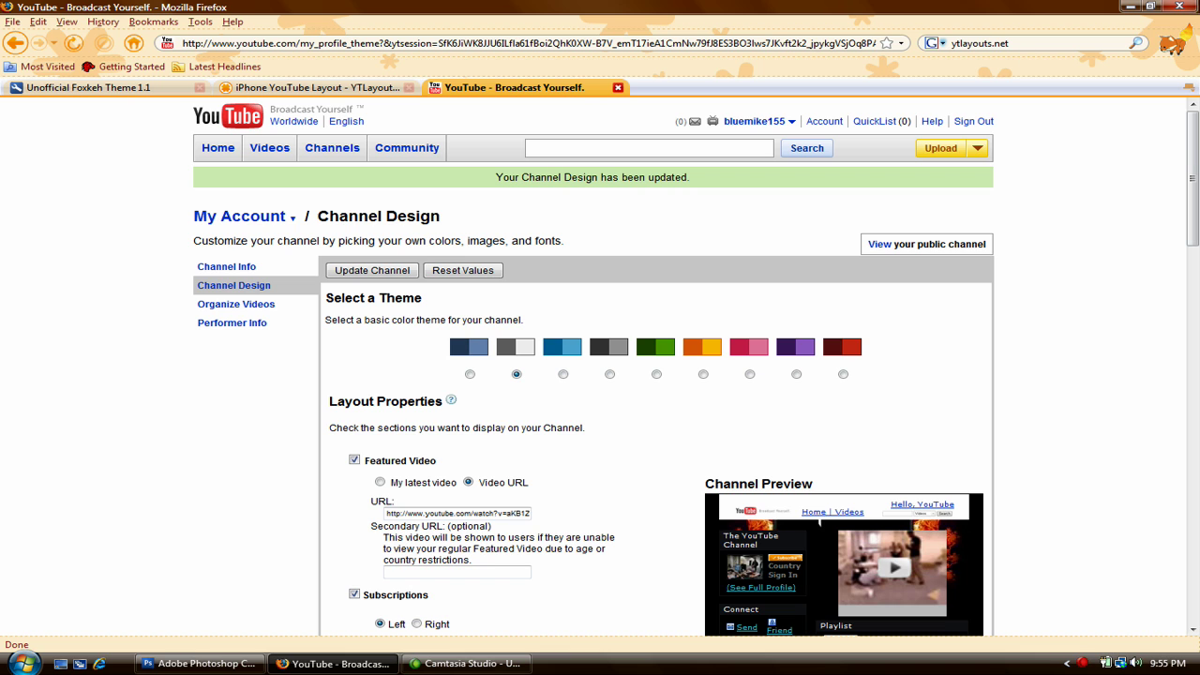
Shrink, move and minimize the browser window, and bring it back to full size.
click(1150, 7)
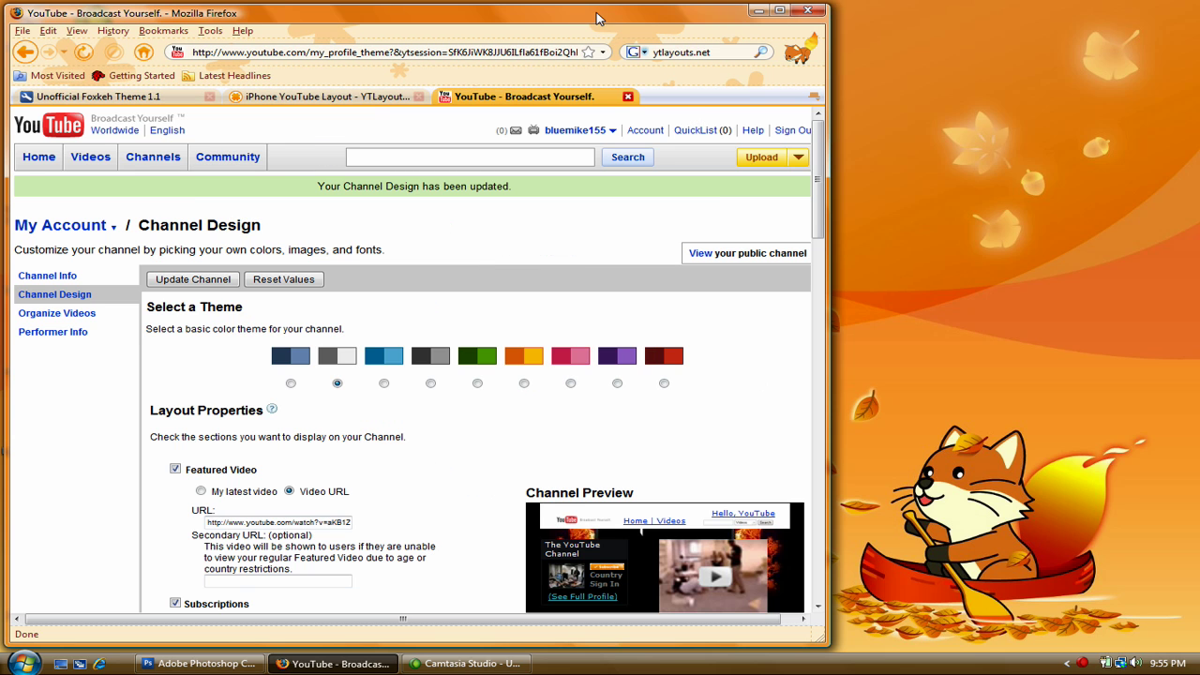
drag(596, 18, 617, 137)
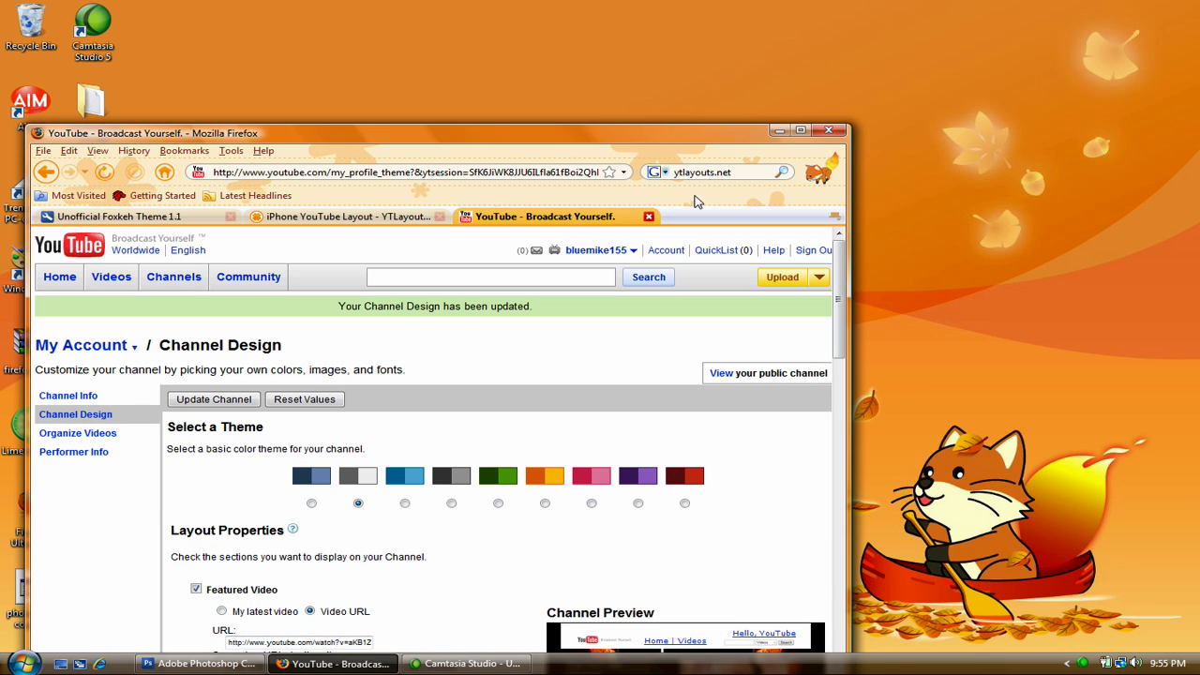
click(779, 130)
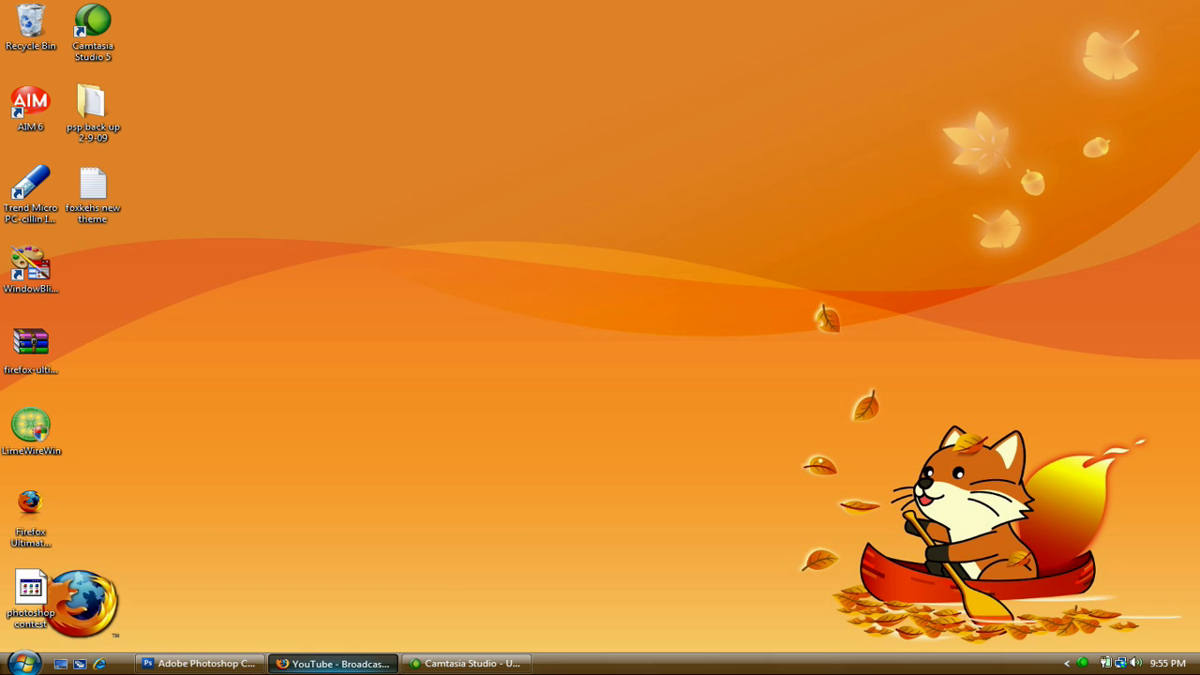
click(335, 662)
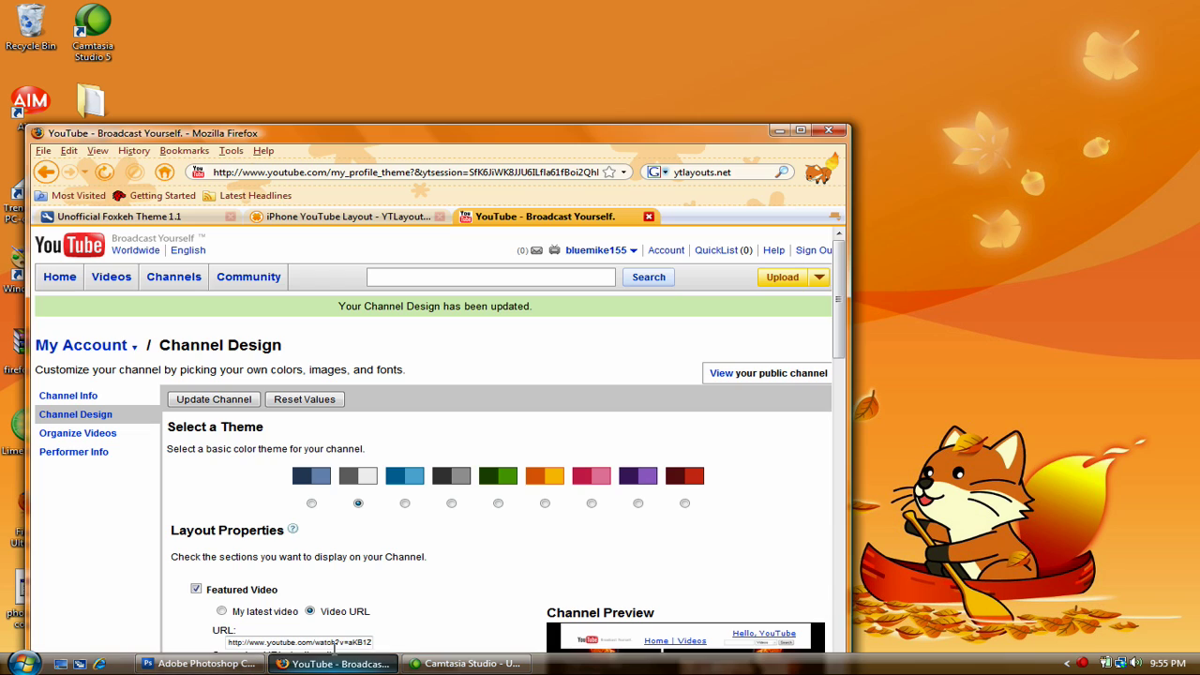
click(801, 132)
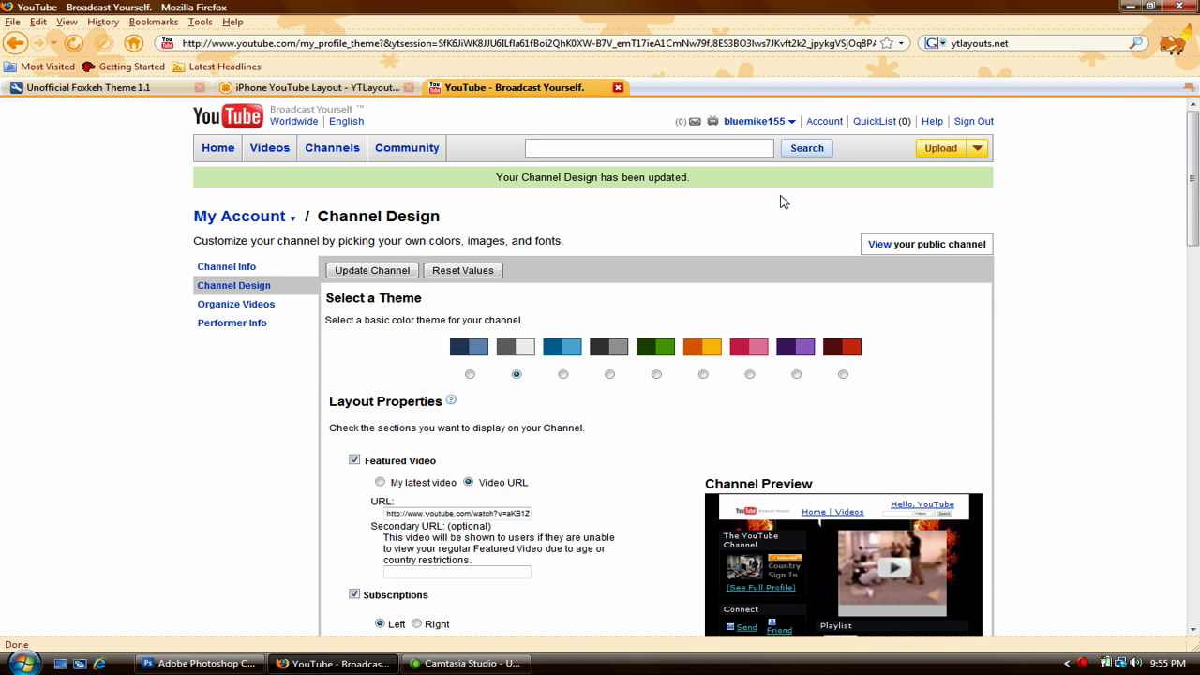
Delete the channel's current background image under Advanced Design Customization.
scroll(778, 229, down, 3)
scroll(671, 311, down, 3)
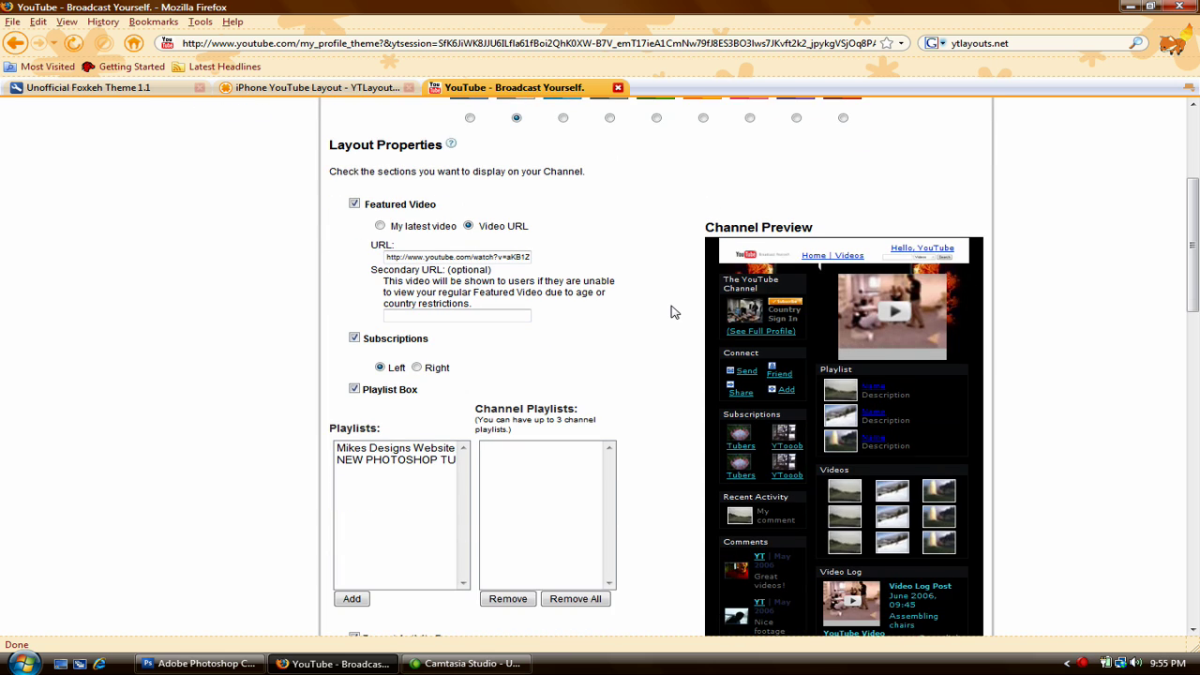
scroll(653, 318, down, 3)
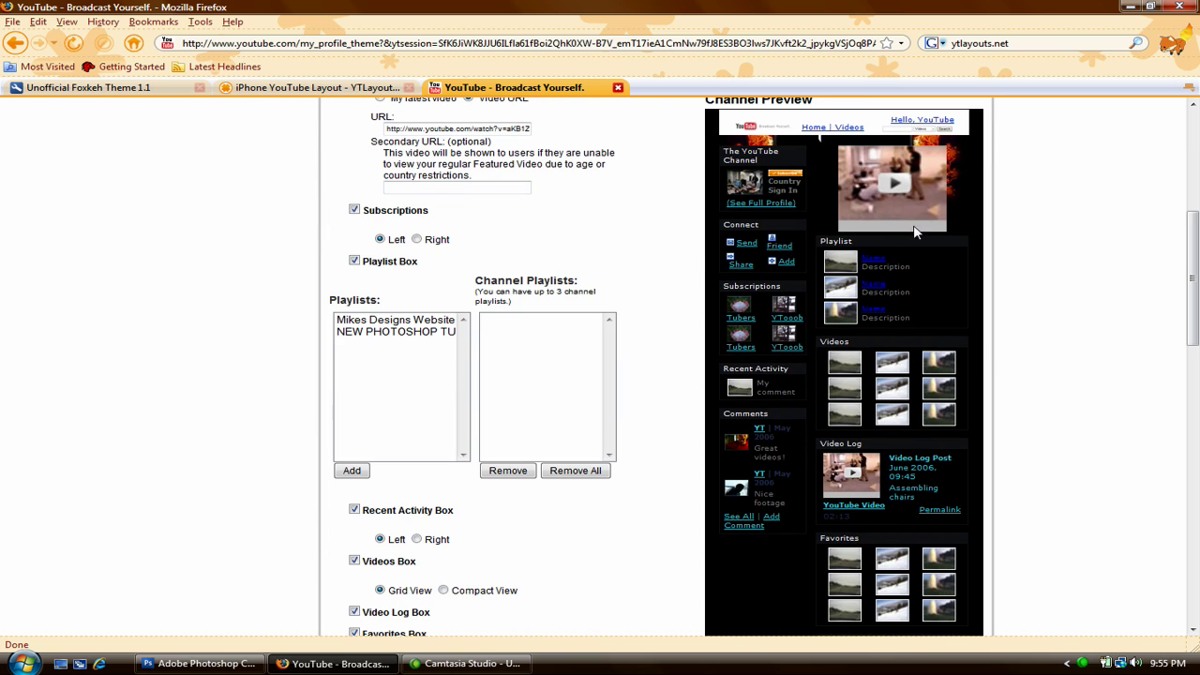
scroll(926, 212, up, 1)
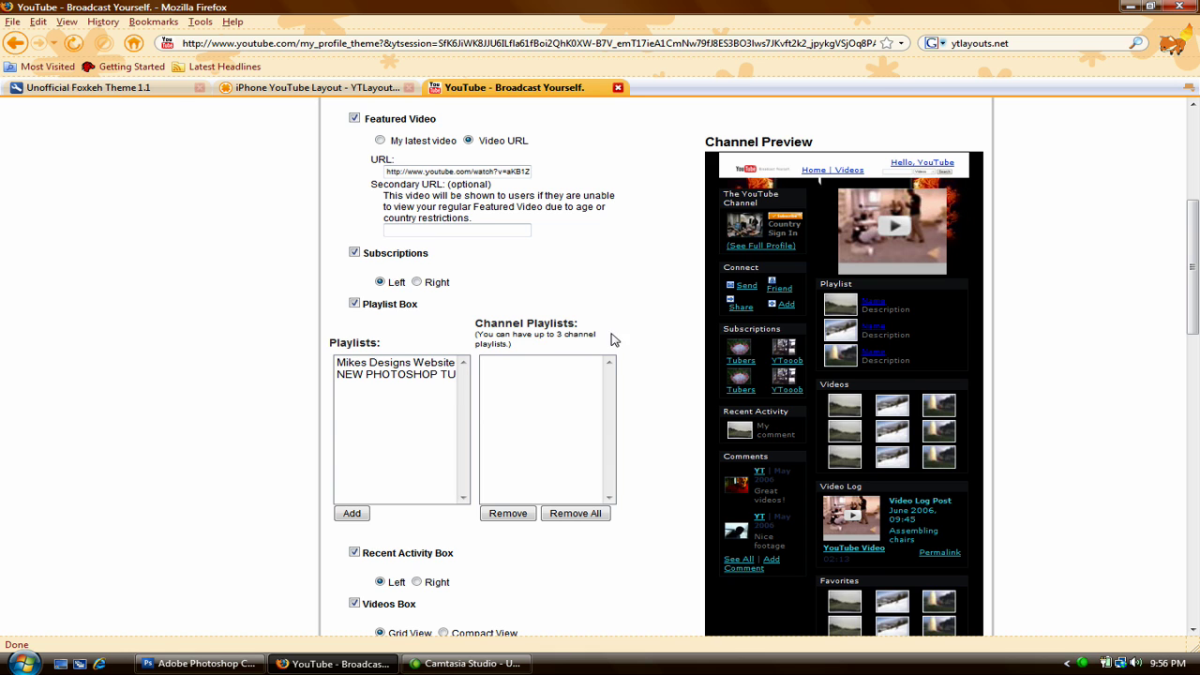
scroll(600, 434, down, 10)
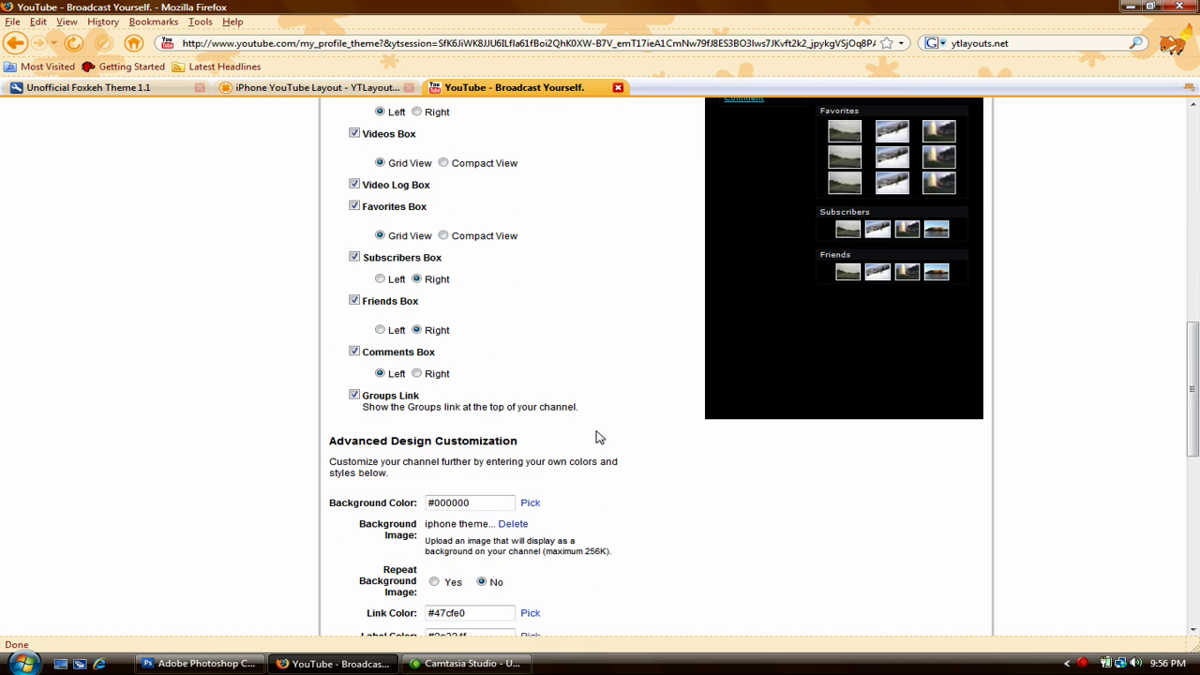
click(515, 524)
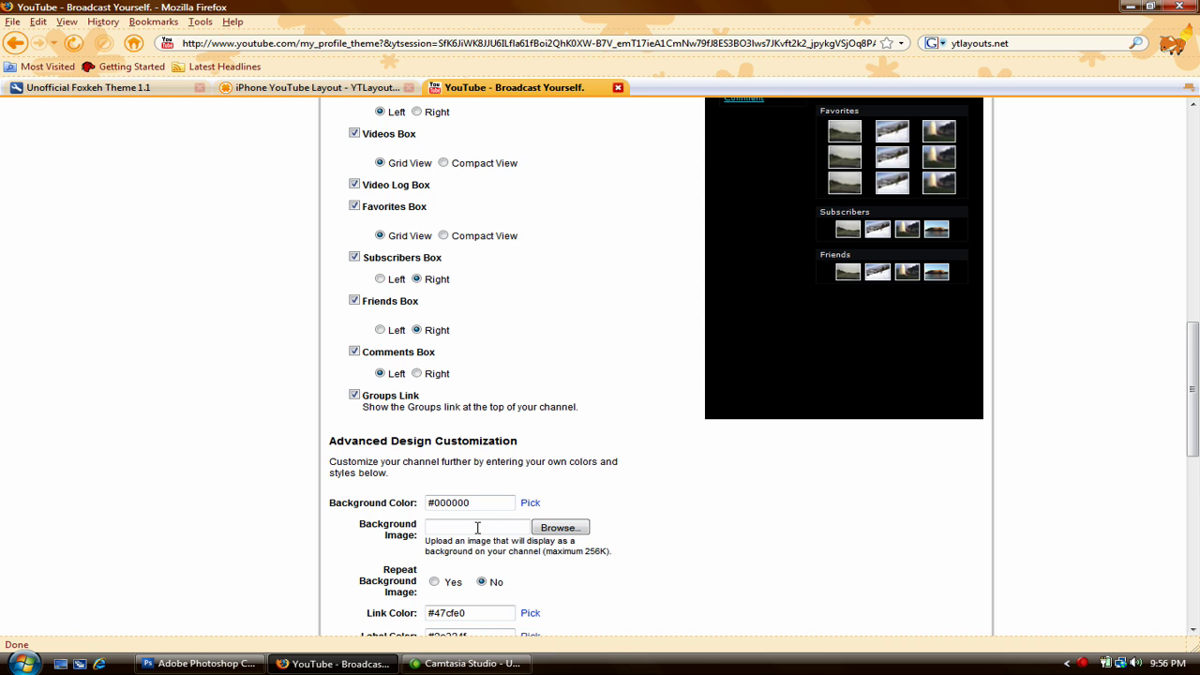
Upload iphone theme.jpg from the Pictures folder as the channel's background image.
click(555, 528)
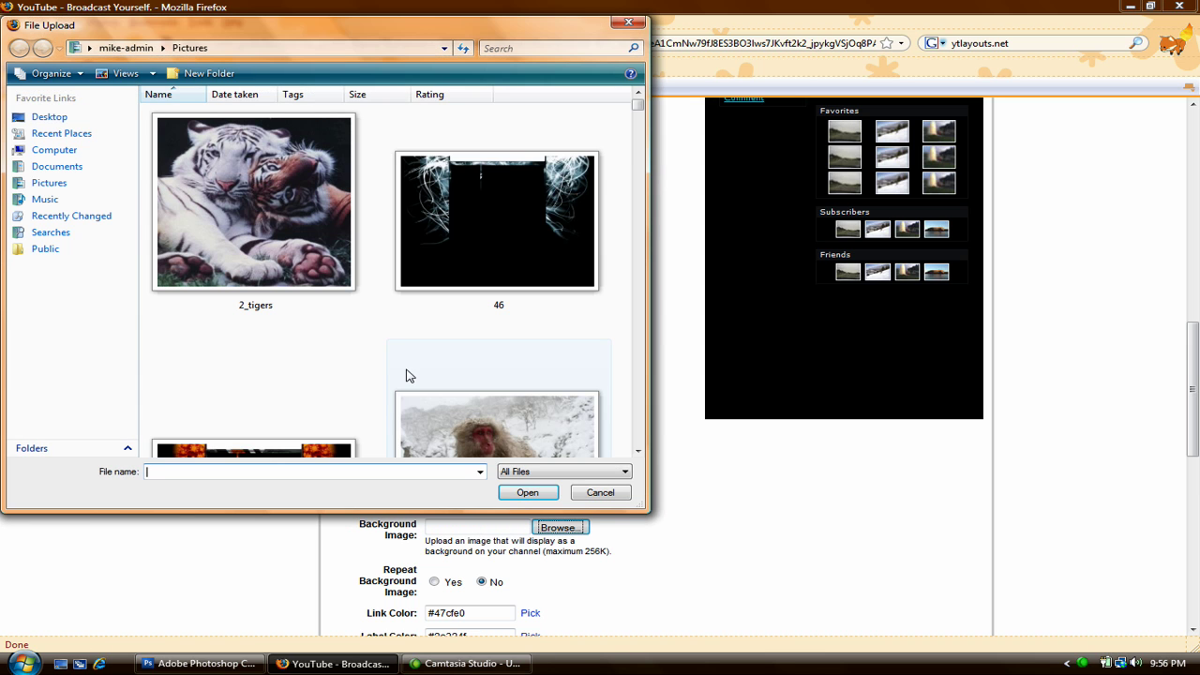
click(395, 377)
scroll(396, 375, down, 8)
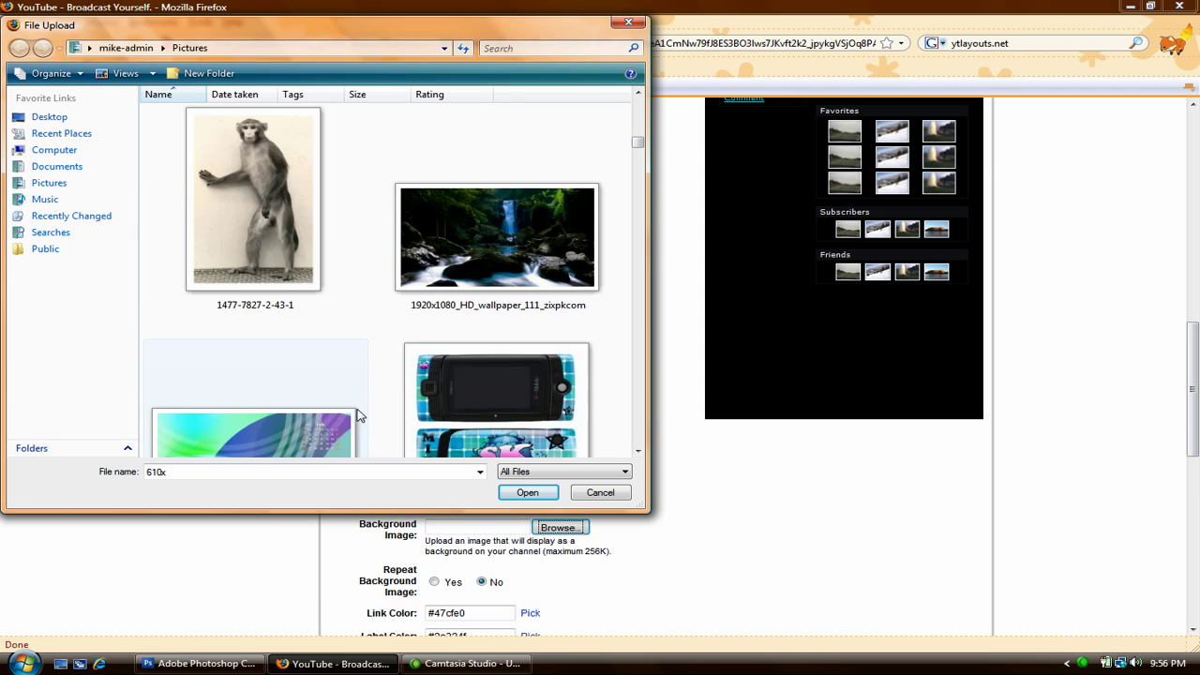
click(108, 451)
text(i)
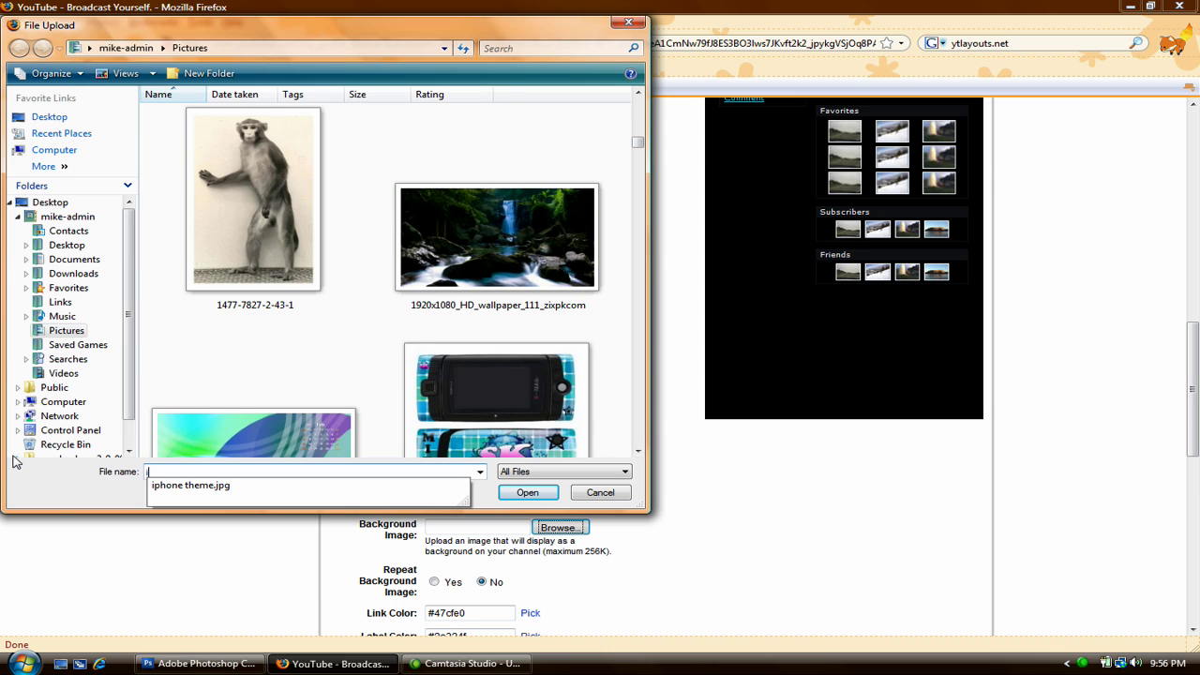
click(327, 490)
click(516, 493)
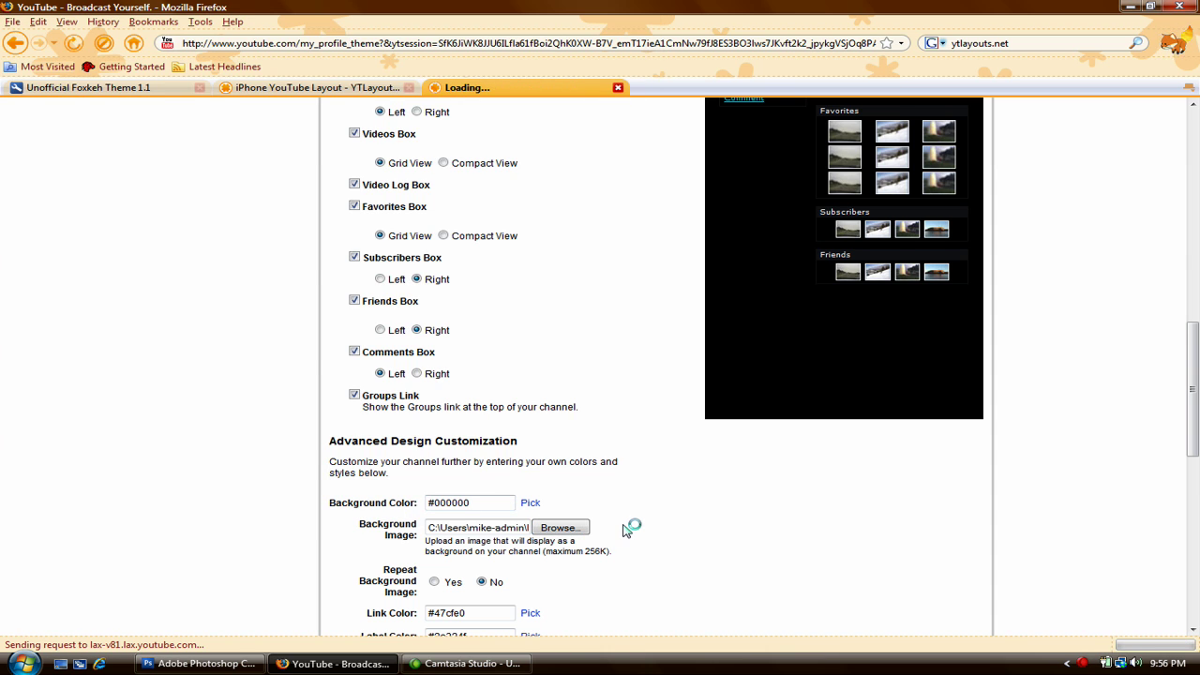
View the public channel page to check how the uploaded background image looks.
scroll(626, 530, up, 15)
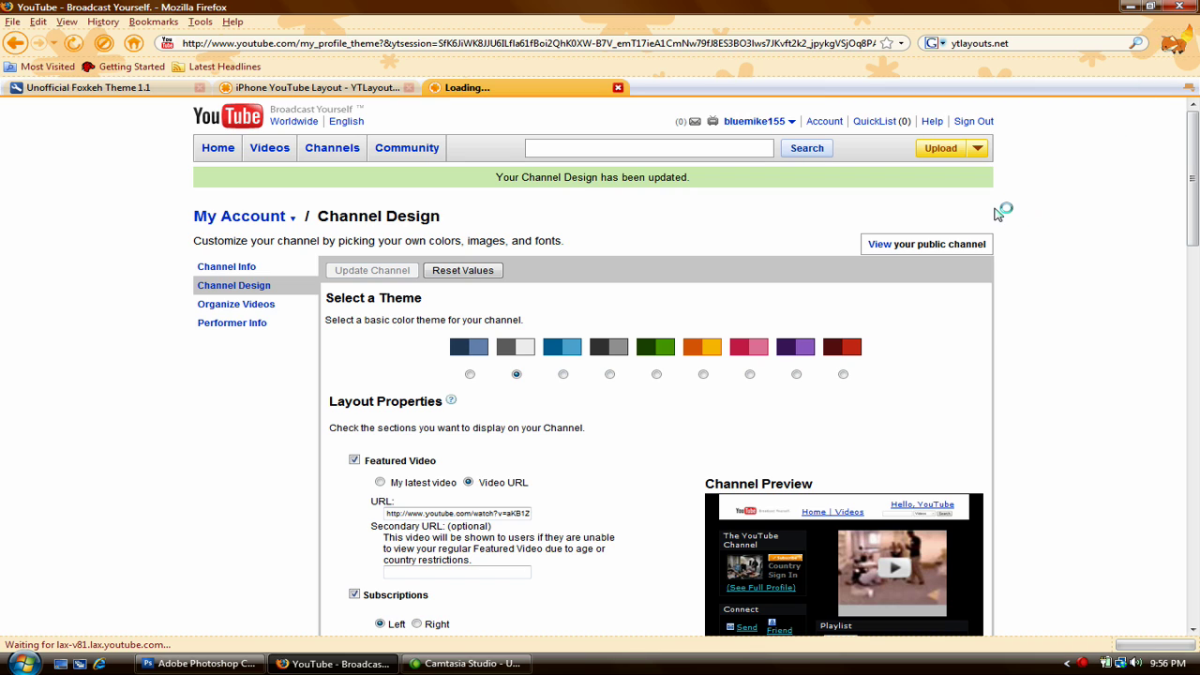
click(1082, 667)
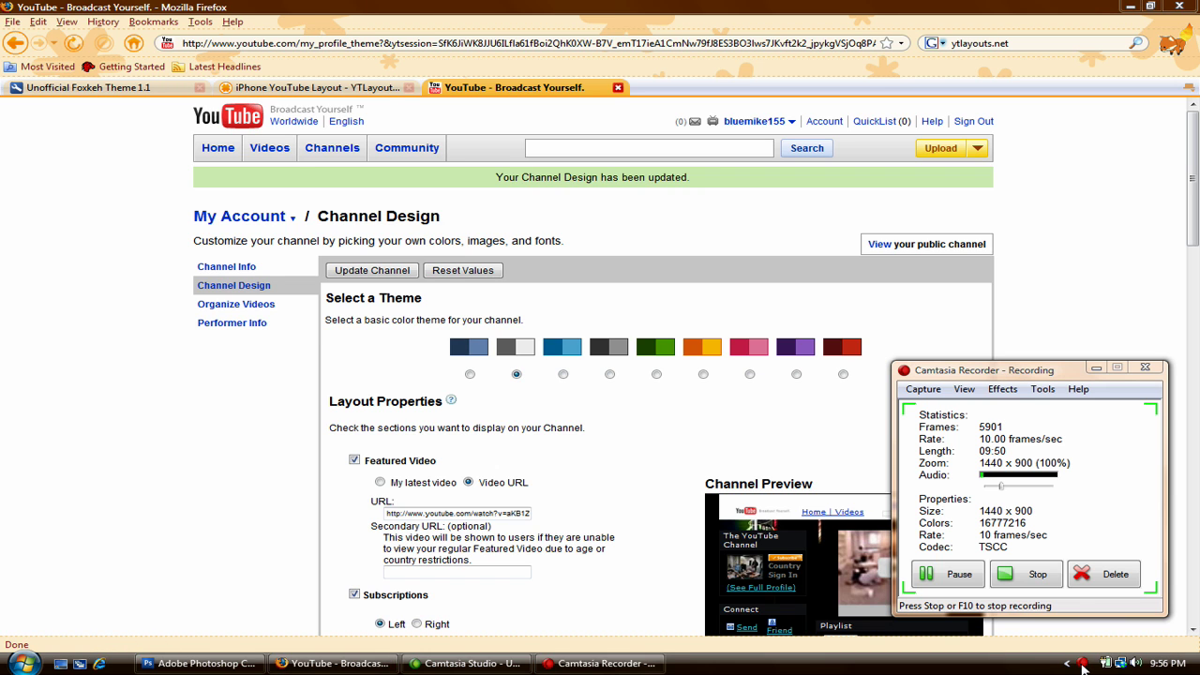
click(1057, 330)
scroll(1058, 331, down, 3)
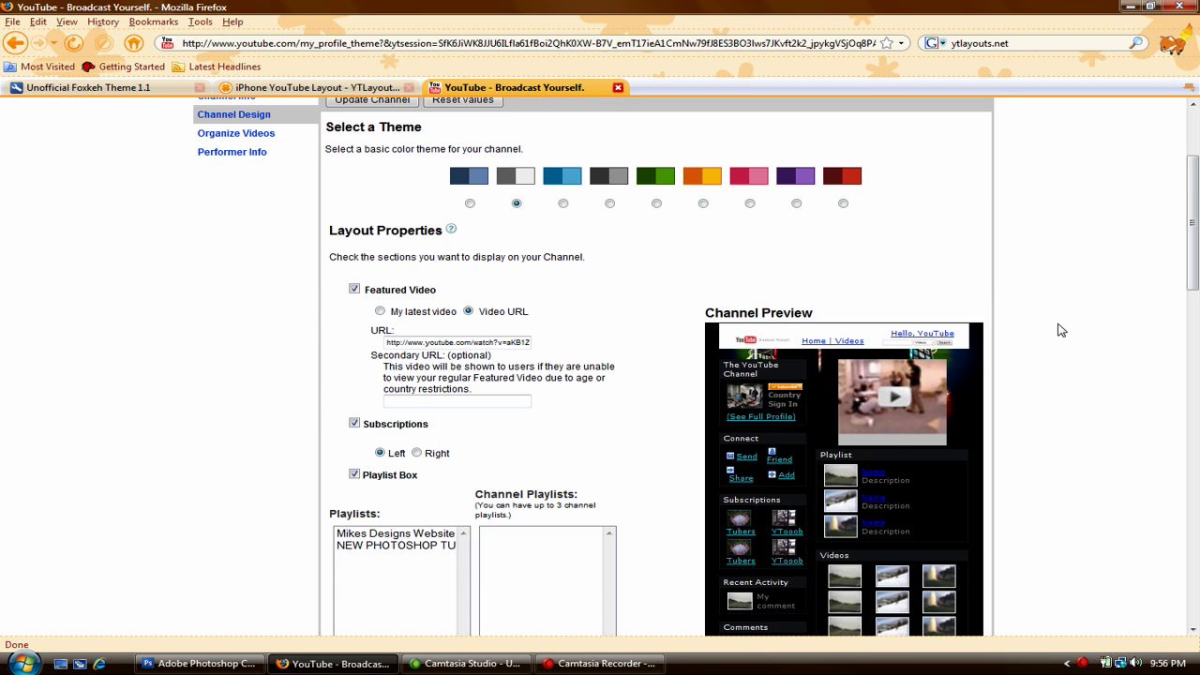
scroll(1023, 362, up, 2)
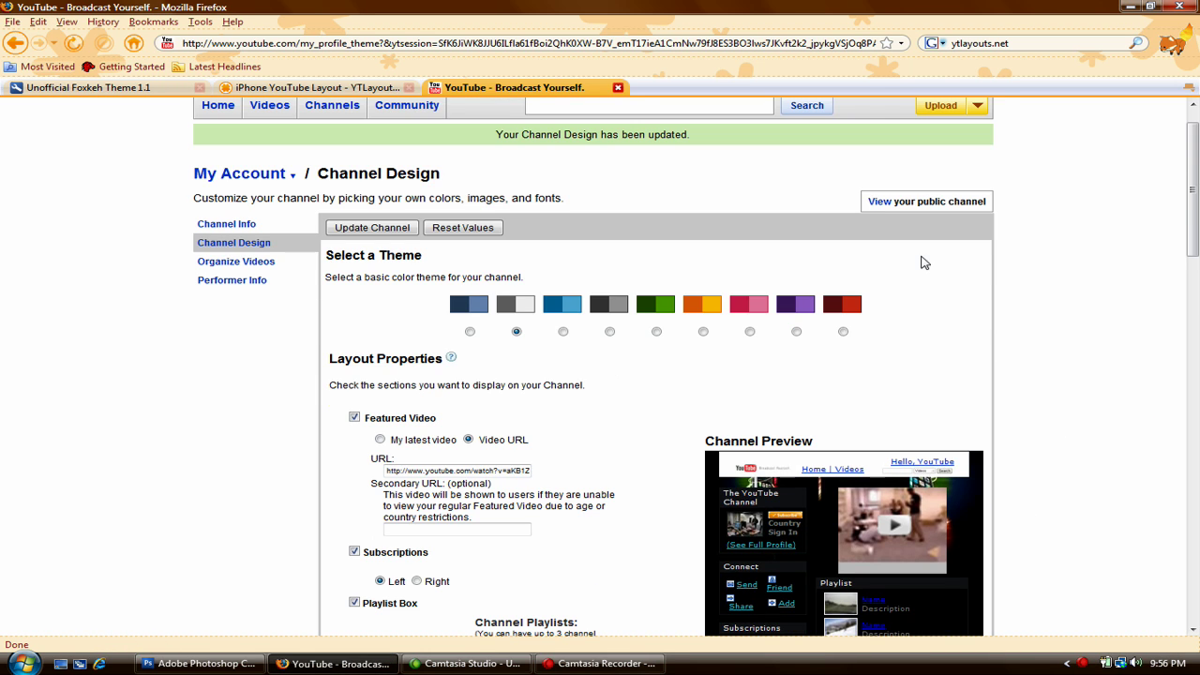
click(876, 200)
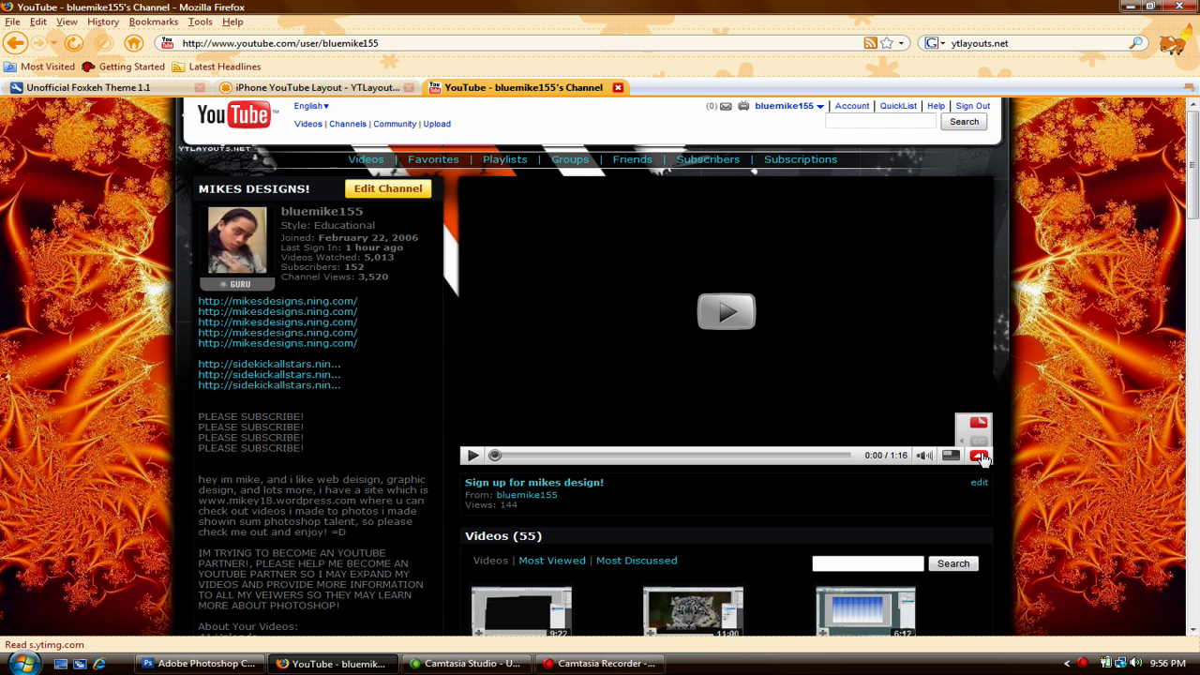
click(978, 455)
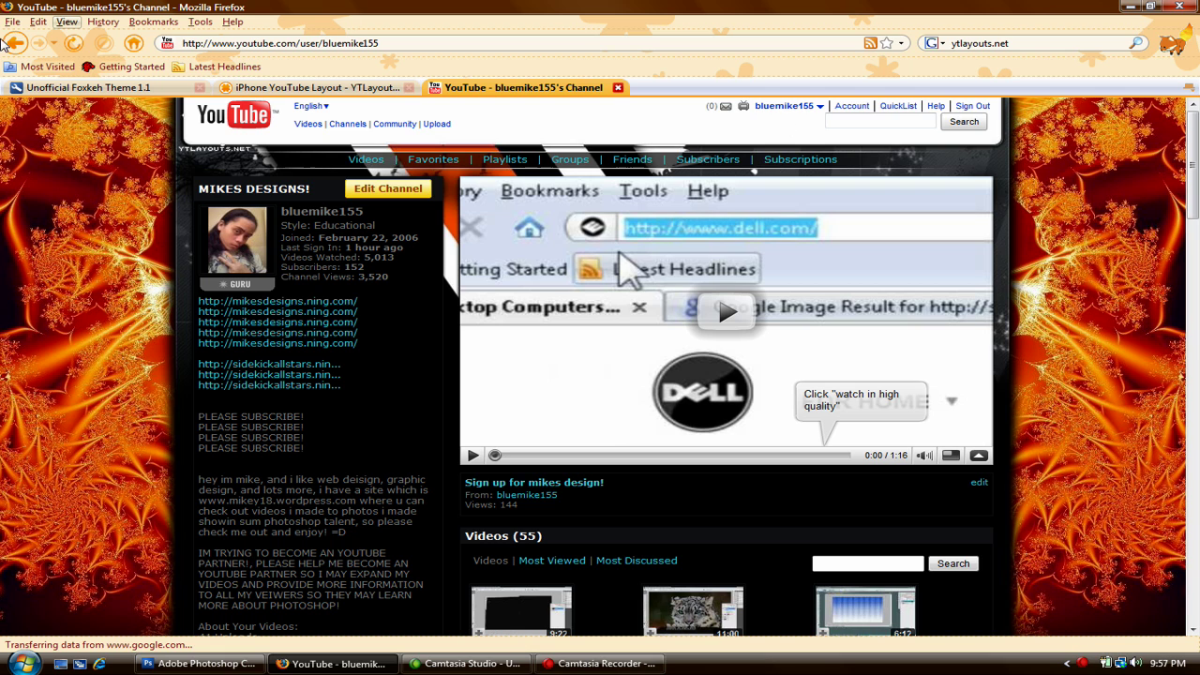
Return to Channel Design through the account's Edit Channel page and delete the current background image under Advanced Design Customization.
click(852, 108)
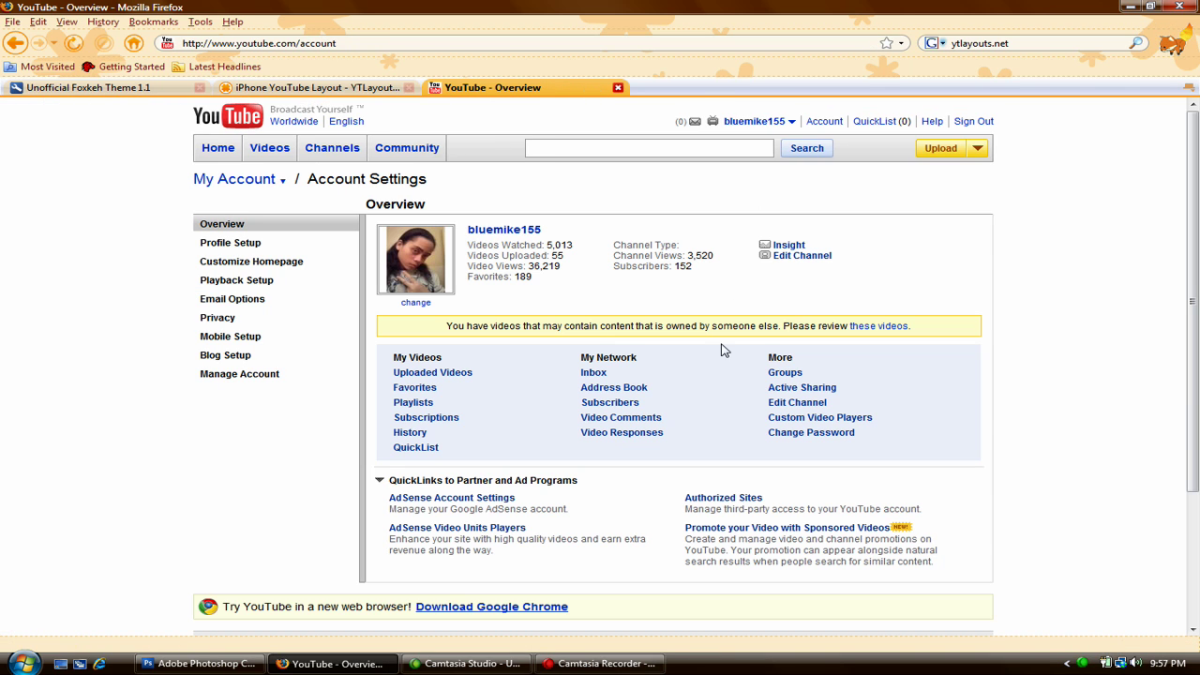
click(802, 255)
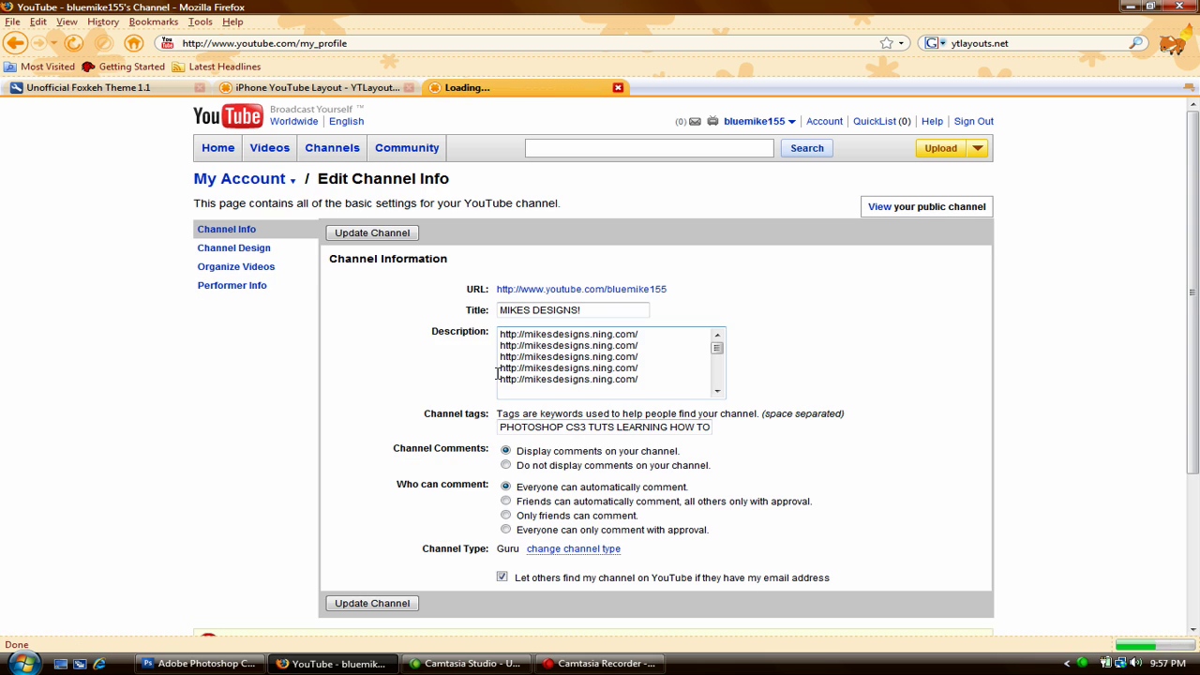
click(236, 249)
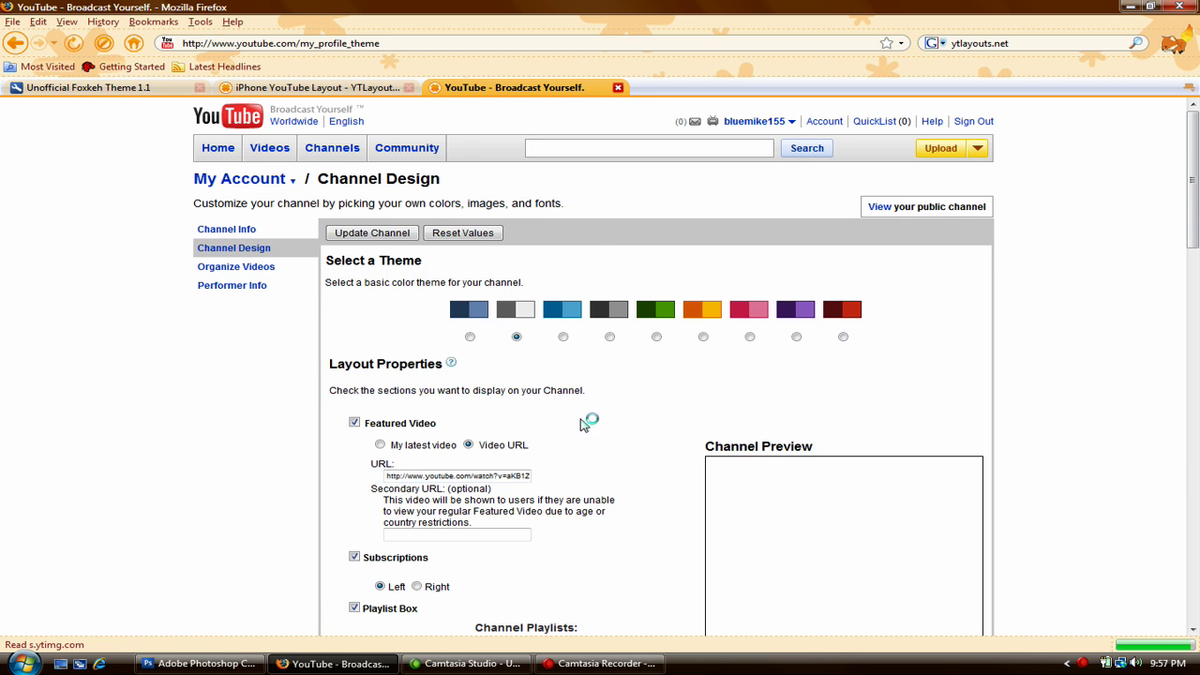
scroll(581, 424, down, 10)
scroll(563, 480, down, 3)
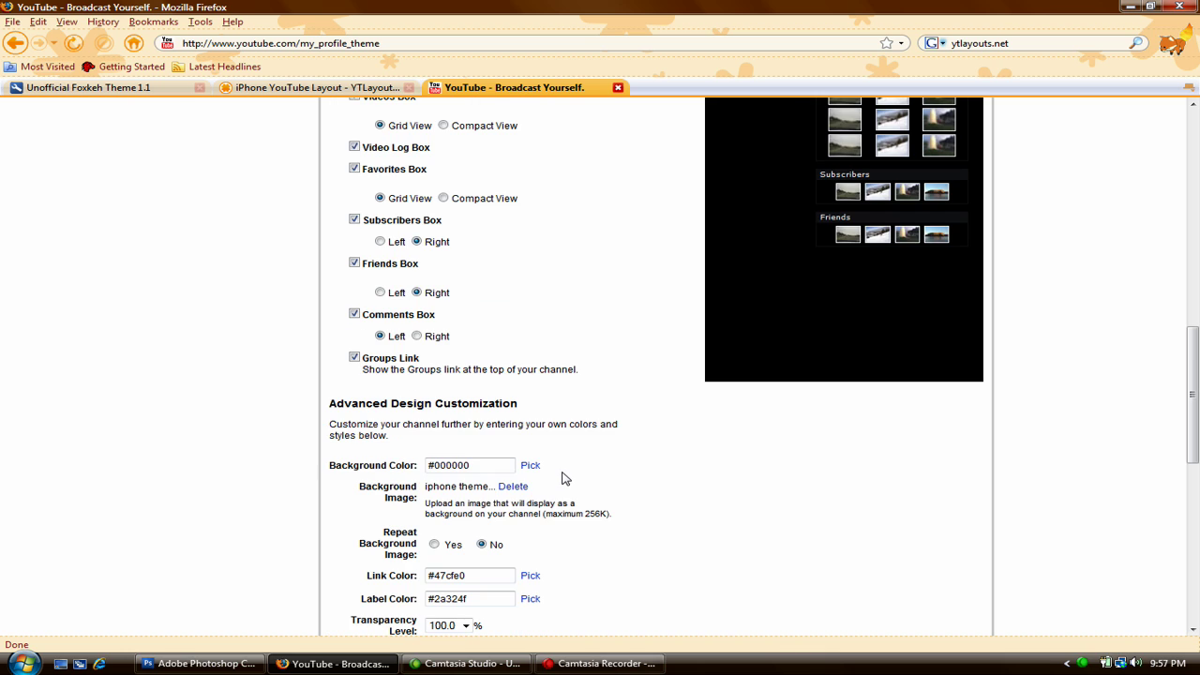
click(514, 487)
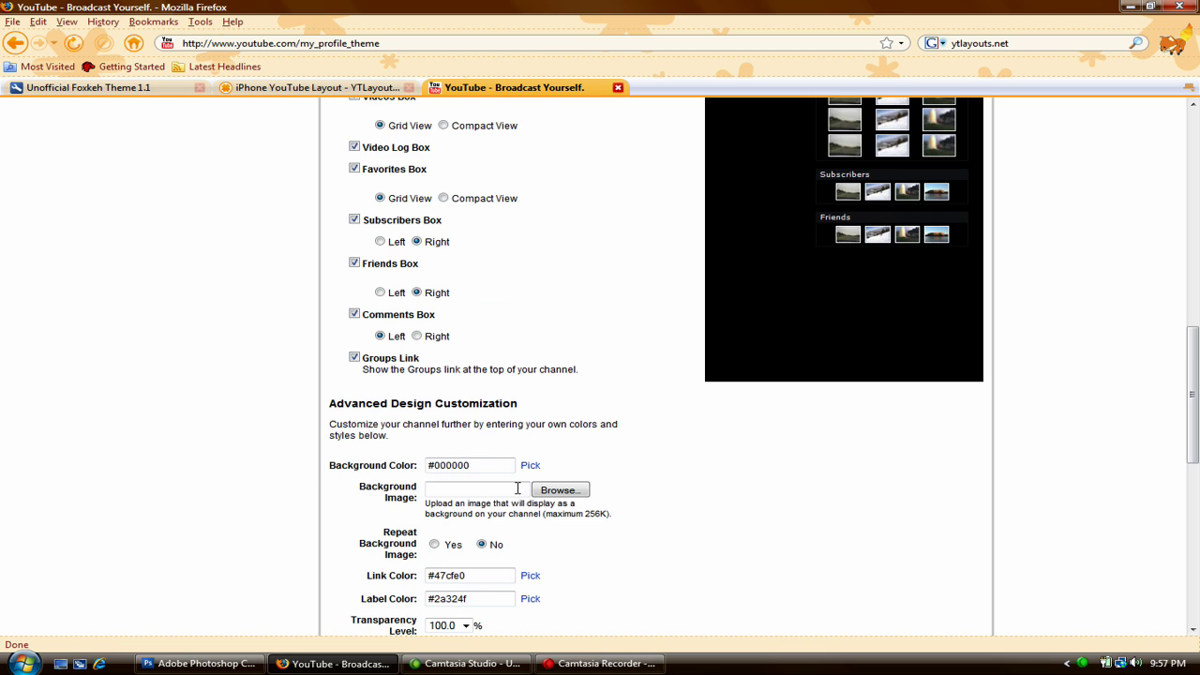
Choose iphone theme.jpg again for the Background Image and upload it to the channel.
click(558, 490)
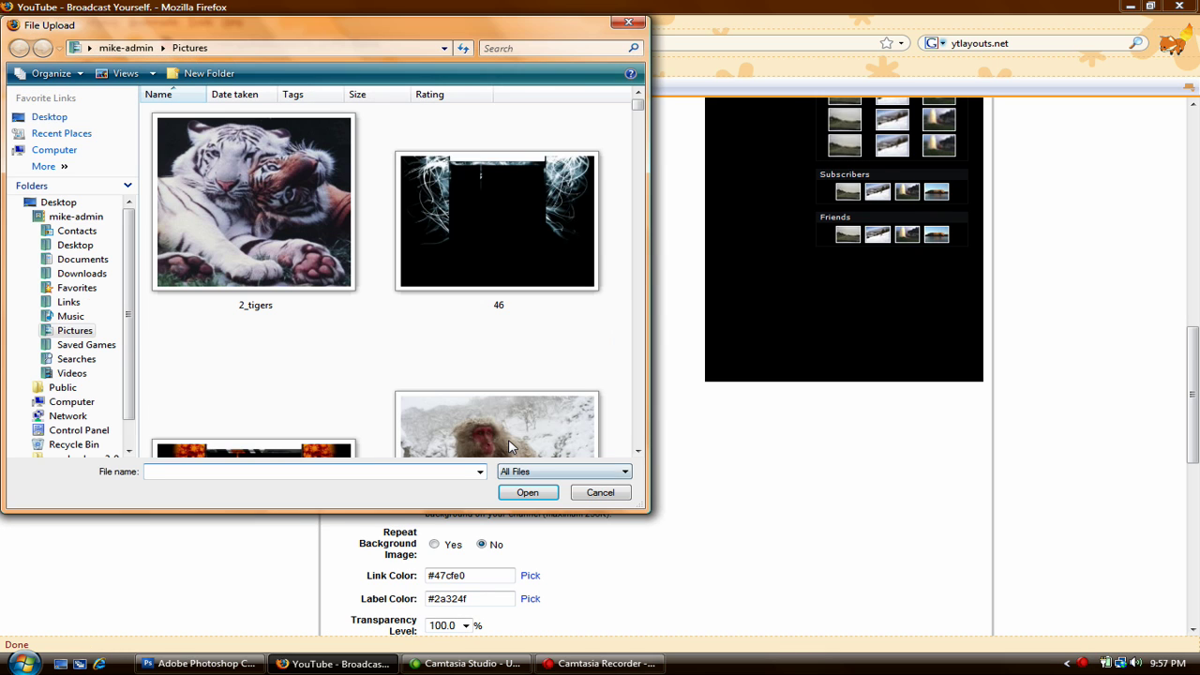
text(i)
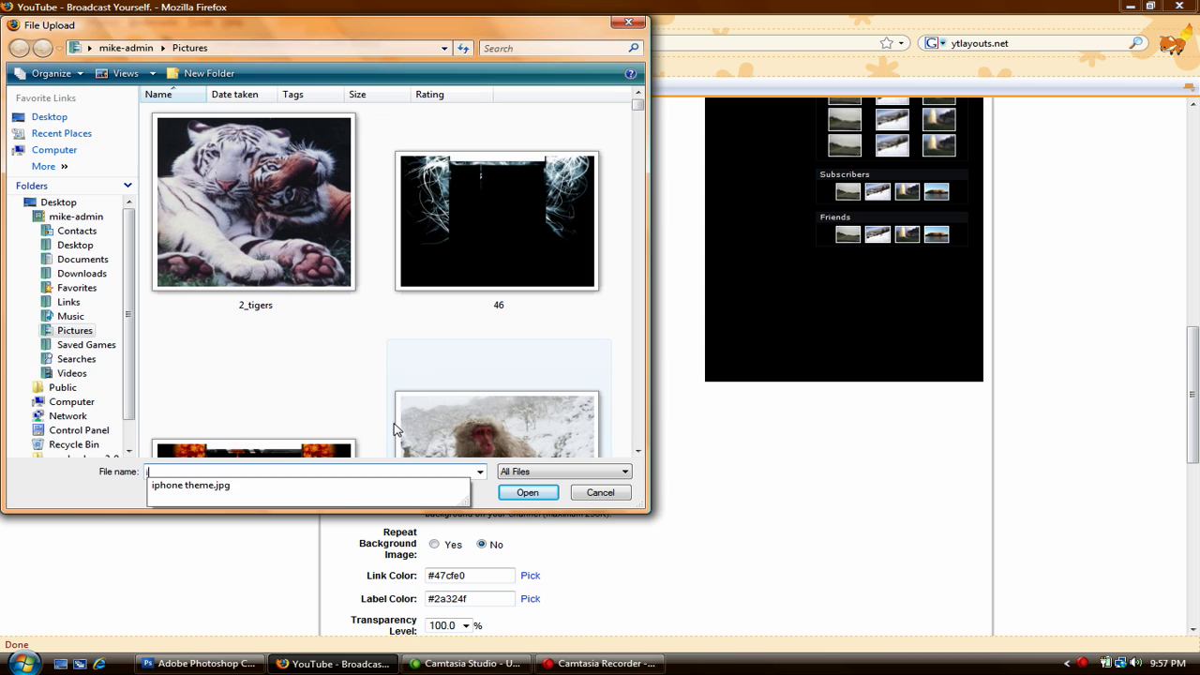
click(343, 494)
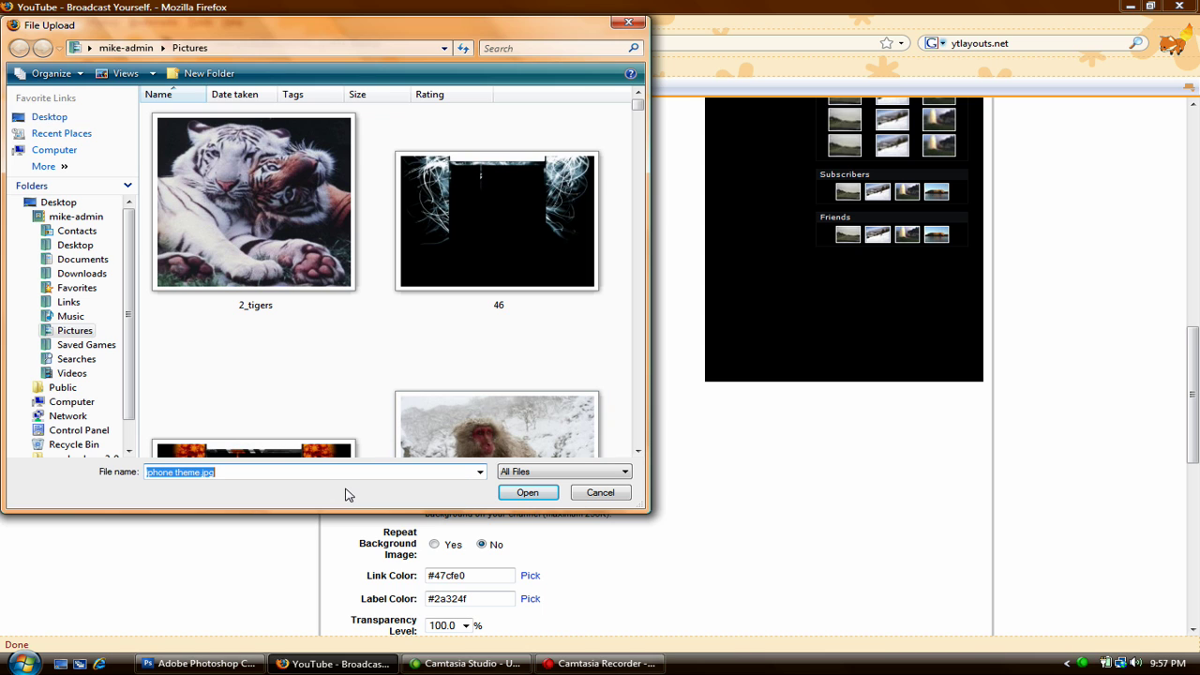
click(523, 494)
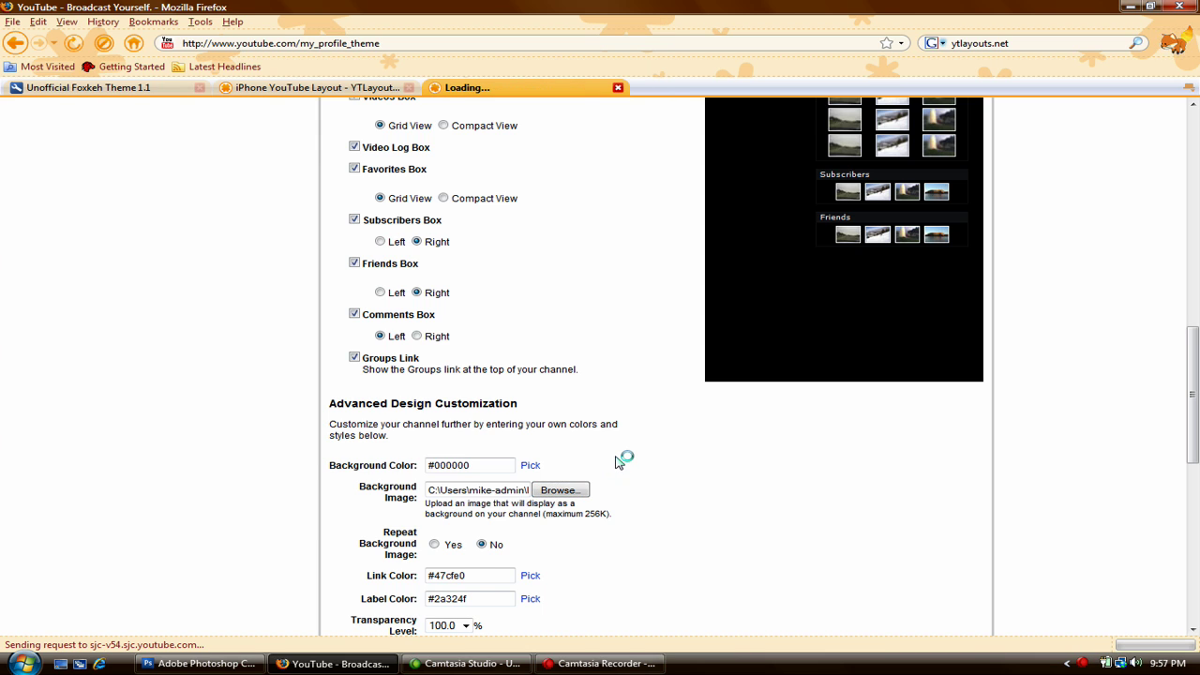
Wait for the background upload to finish and view the public channel again to check the iPhone layout.
scroll(703, 506, down, 1)
click(1082, 663)
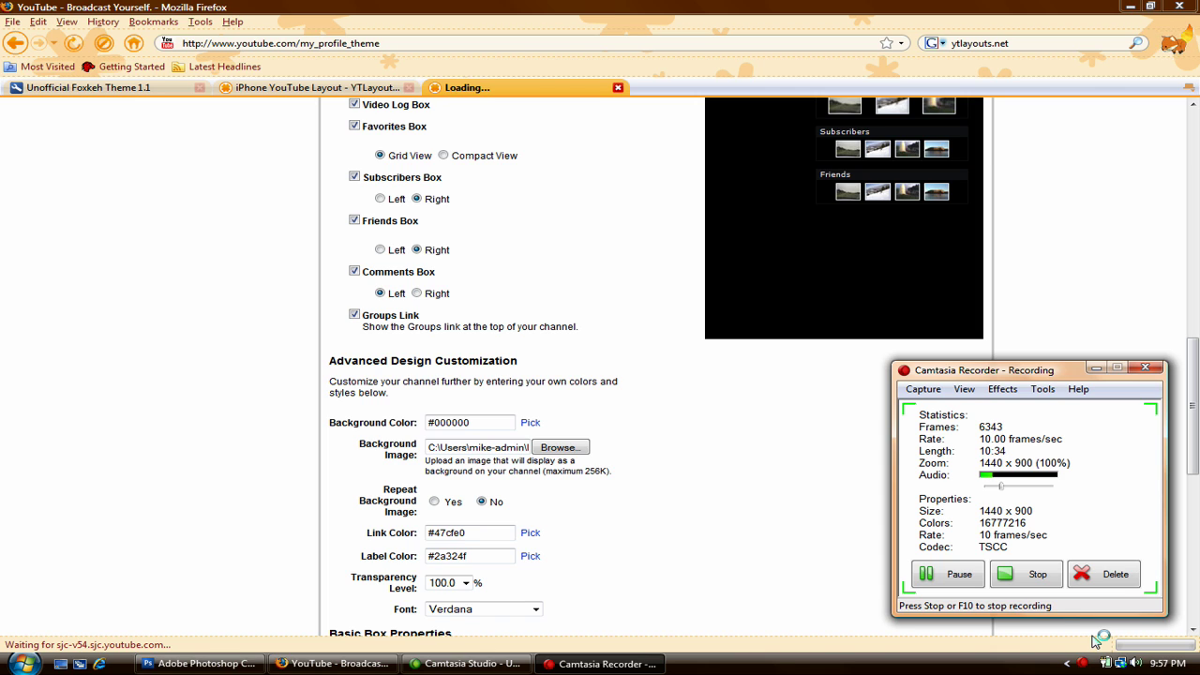
click(865, 530)
scroll(868, 527, up, 8)
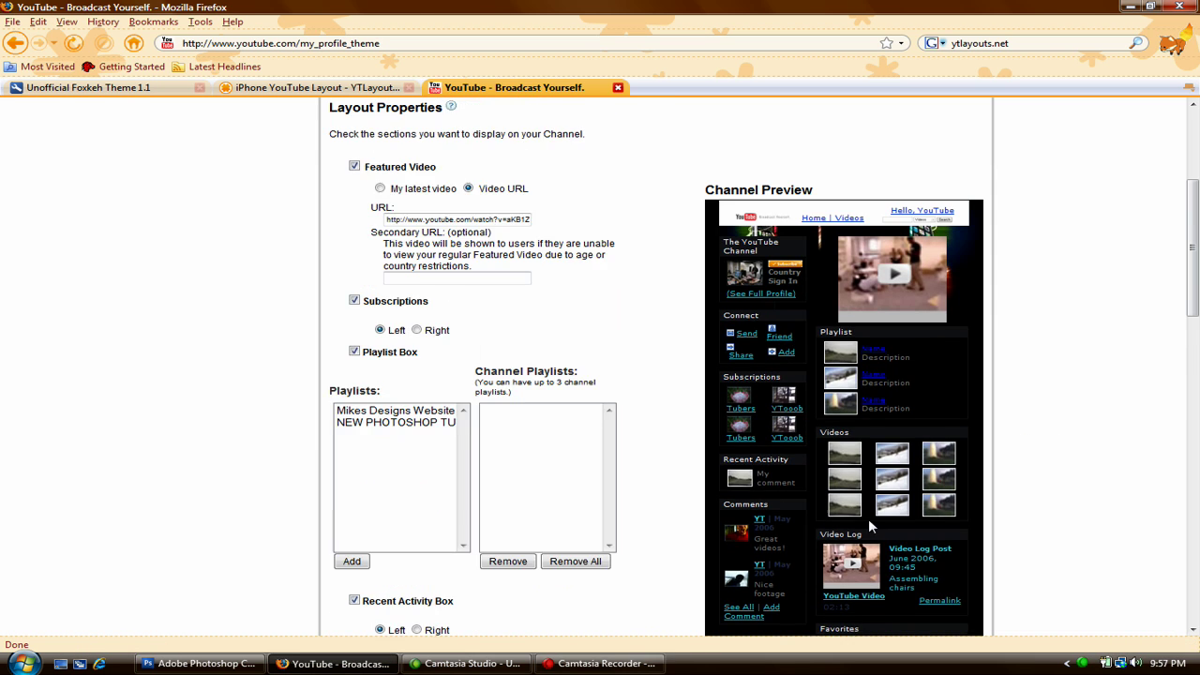
scroll(926, 306, up, 5)
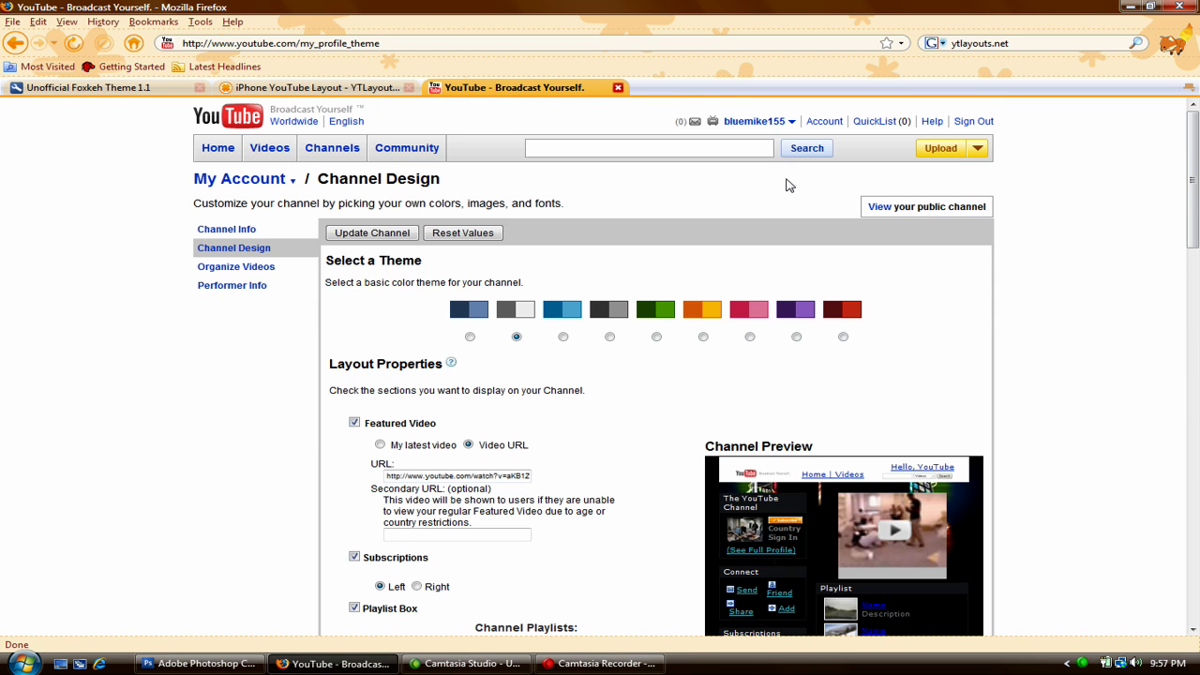
click(873, 207)
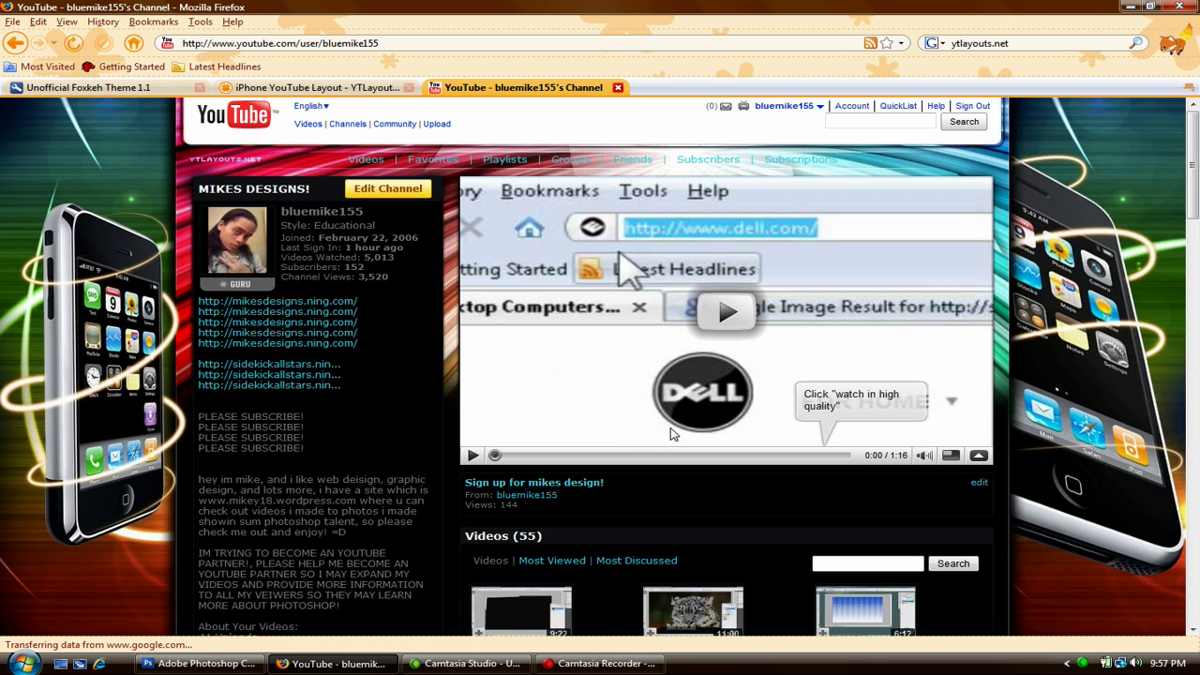
right_click(1083, 664)
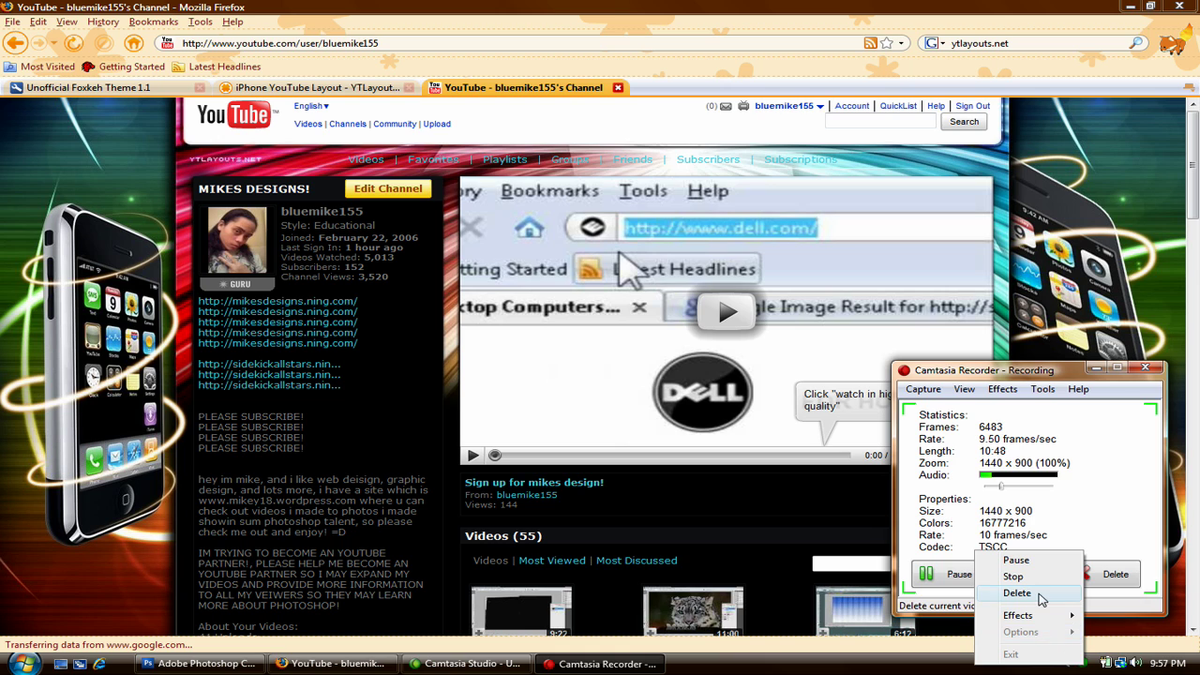